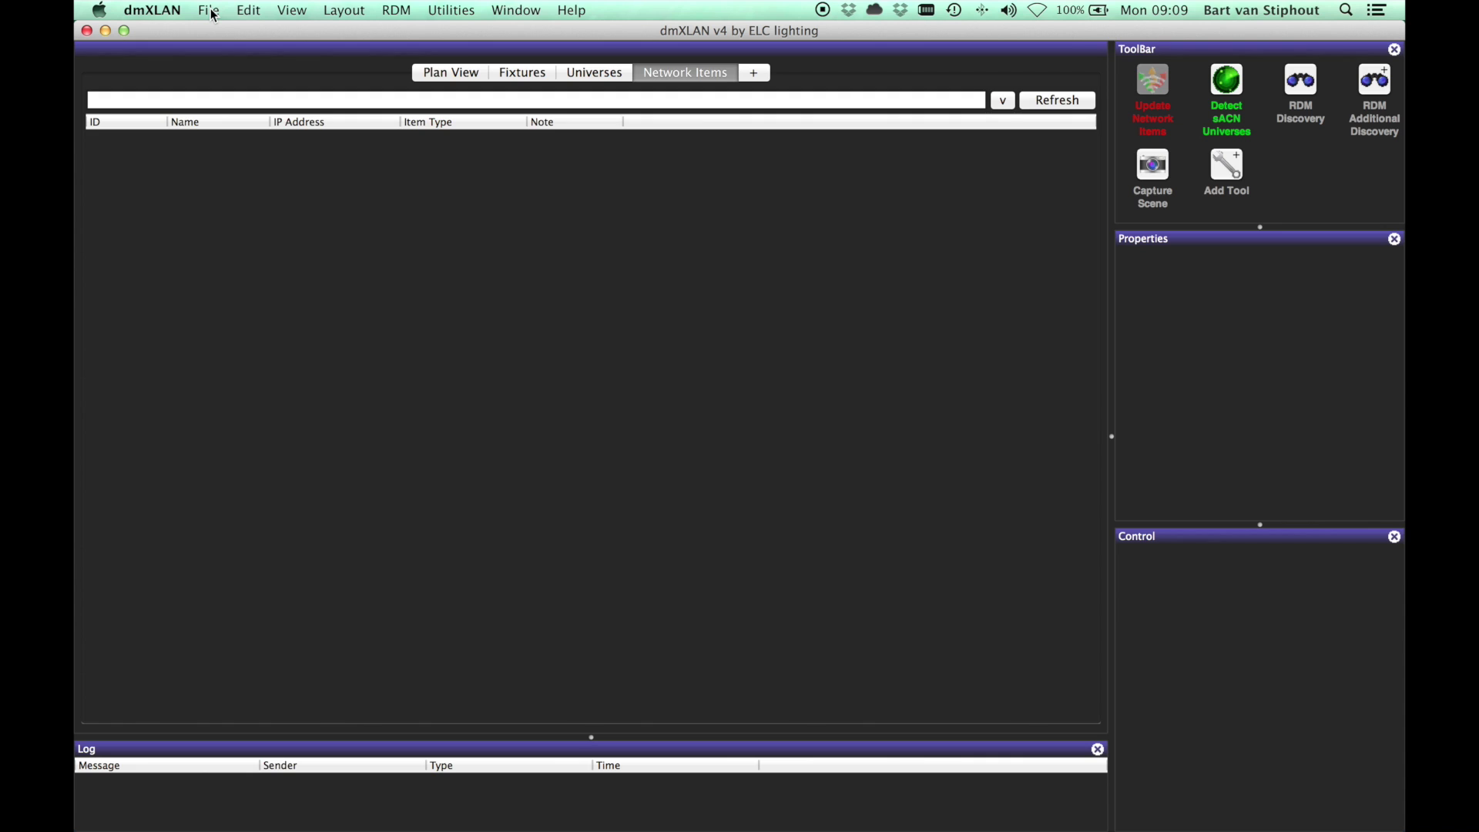
Step: Start a patch import using CSV Patch.csv from the Demo folder and proceed to the adjustment file selection
{"action": "left_click", "coordinate": [213, 15]}
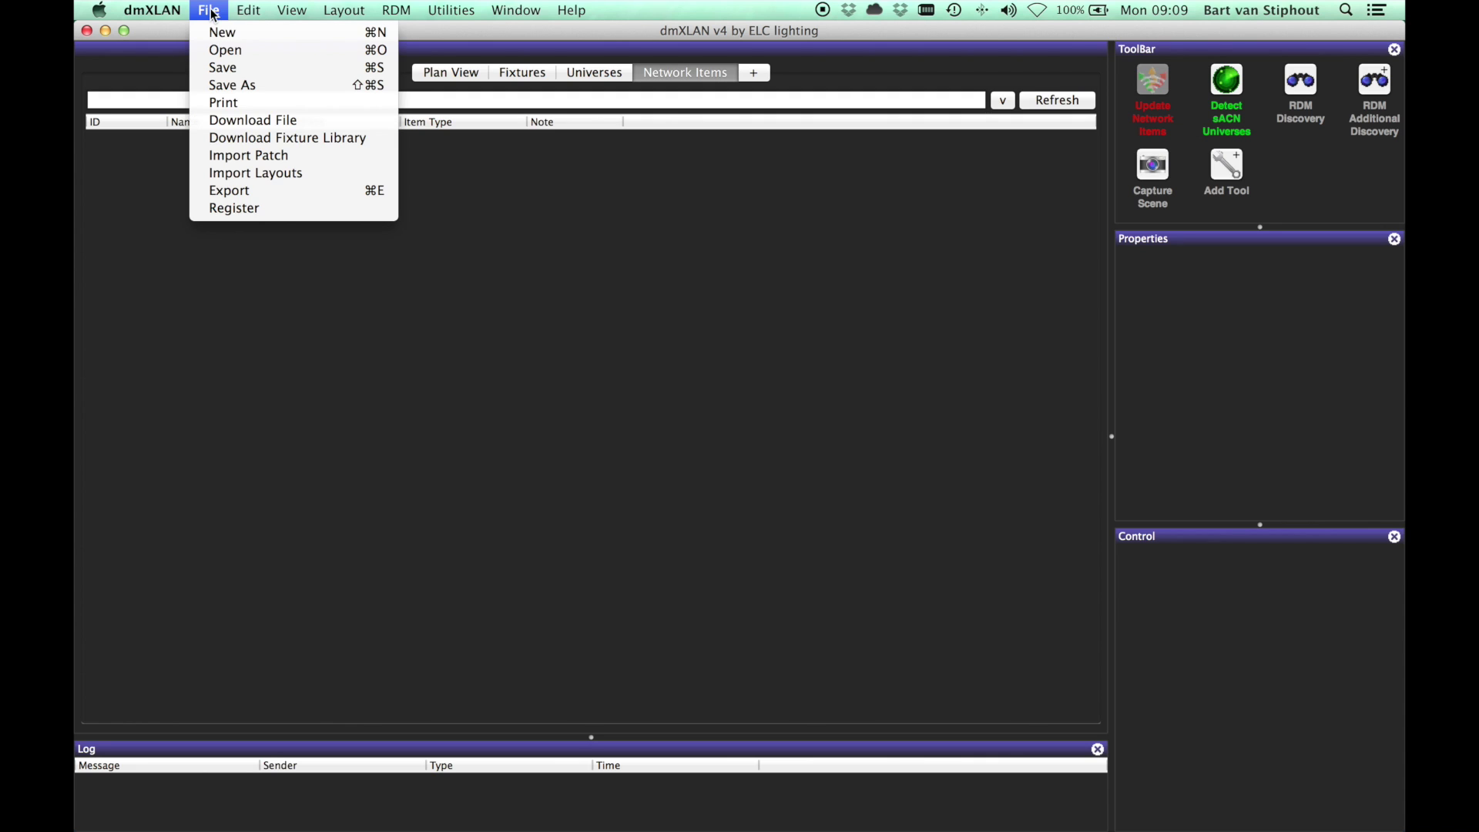
{"action": "left_click", "coordinate": [224, 162]}
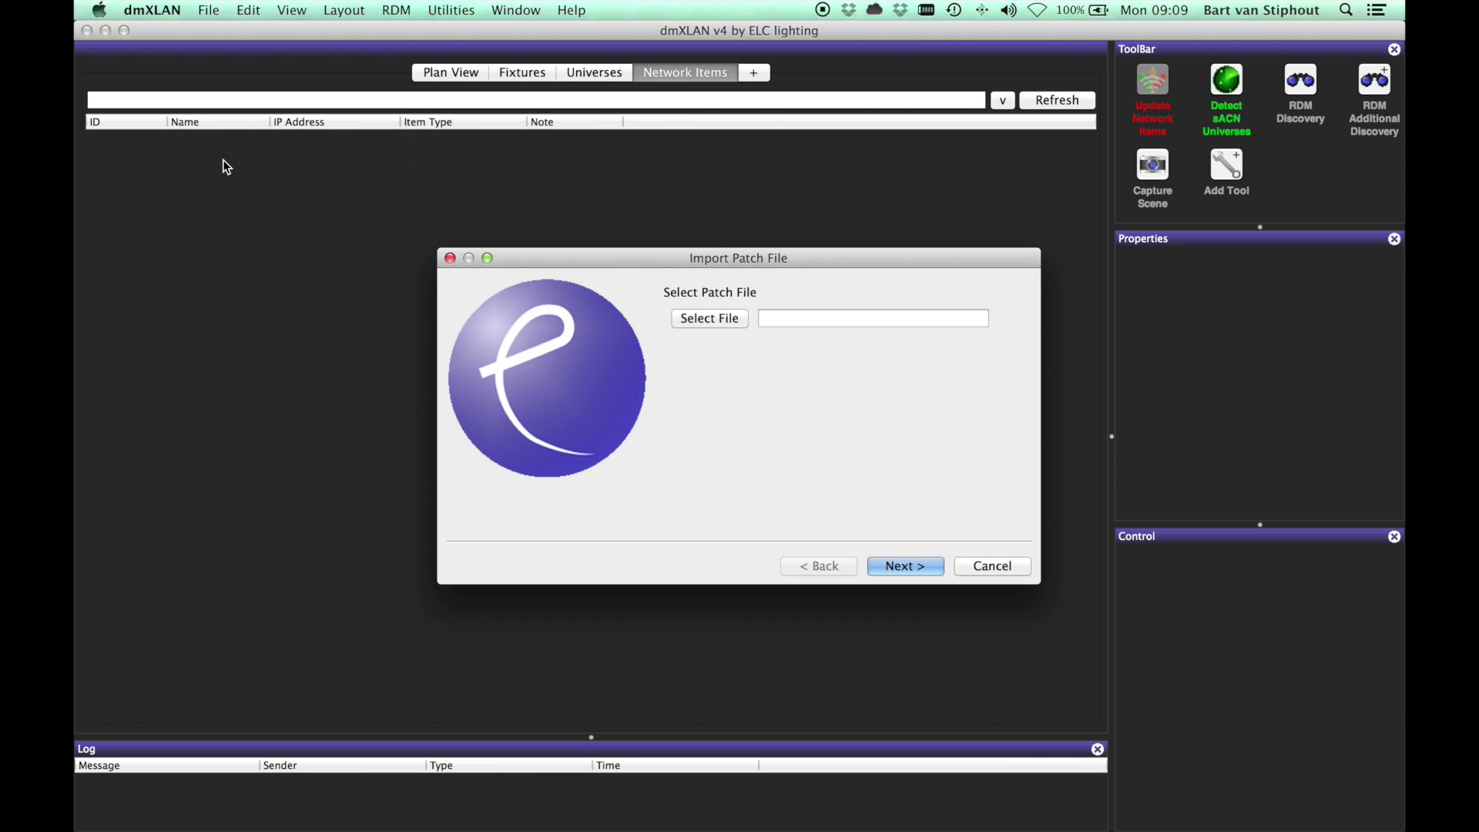
{"action": "left_click", "coordinate": [690, 317]}
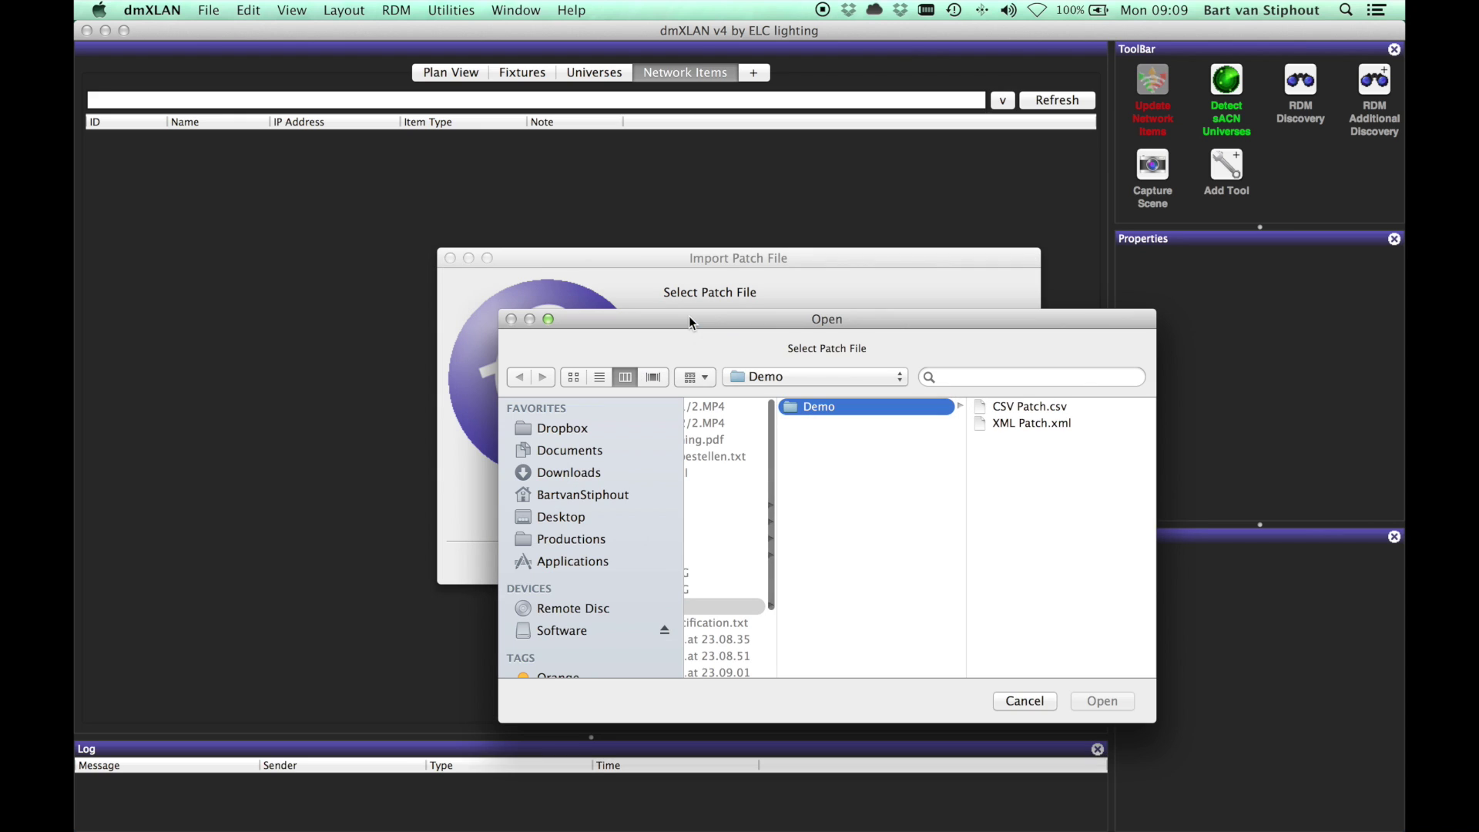
{"action": "double_click", "coordinate": [1030, 406]}
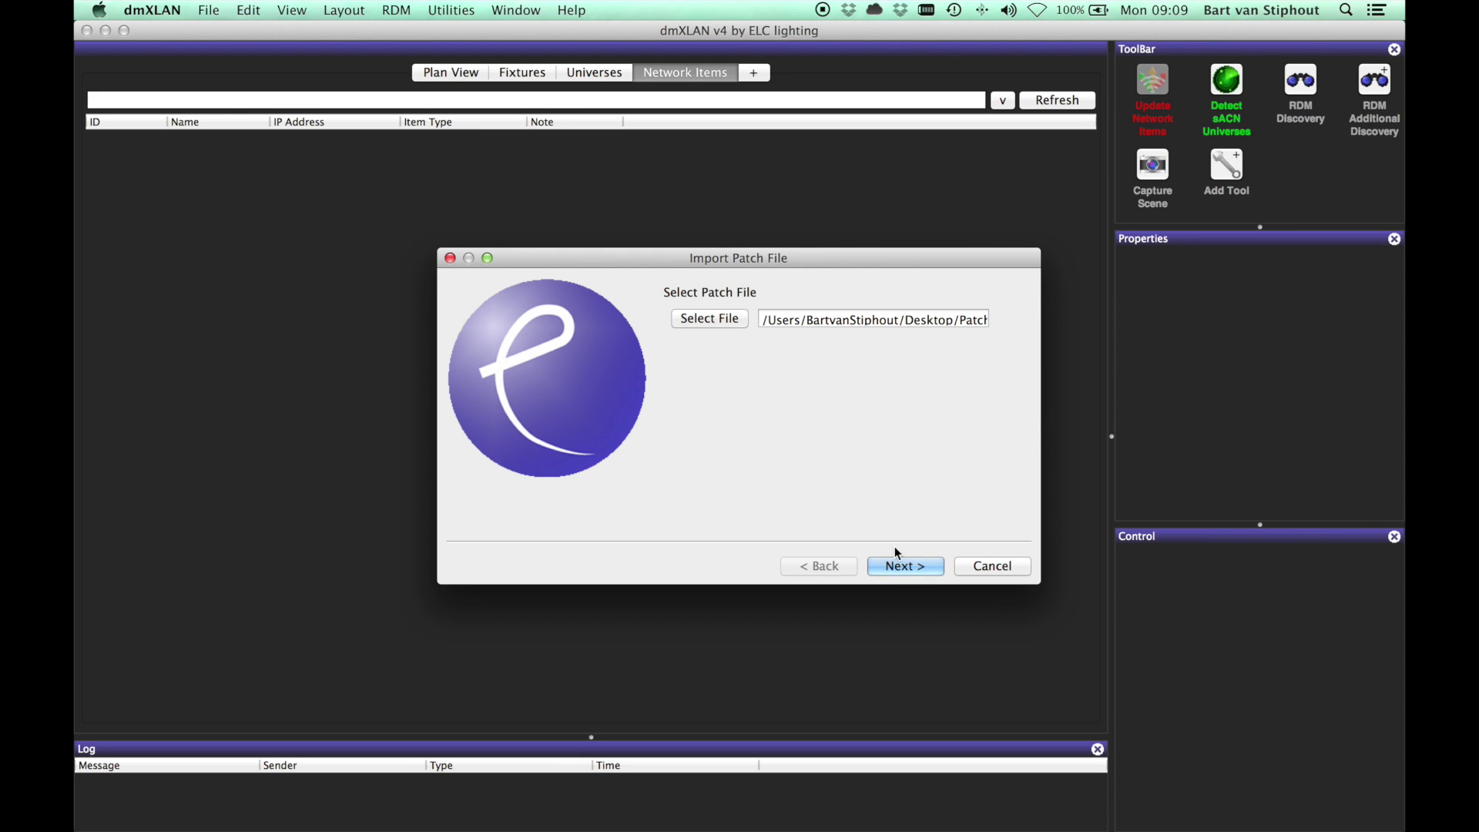
{"action": "left_click", "coordinate": [902, 568]}
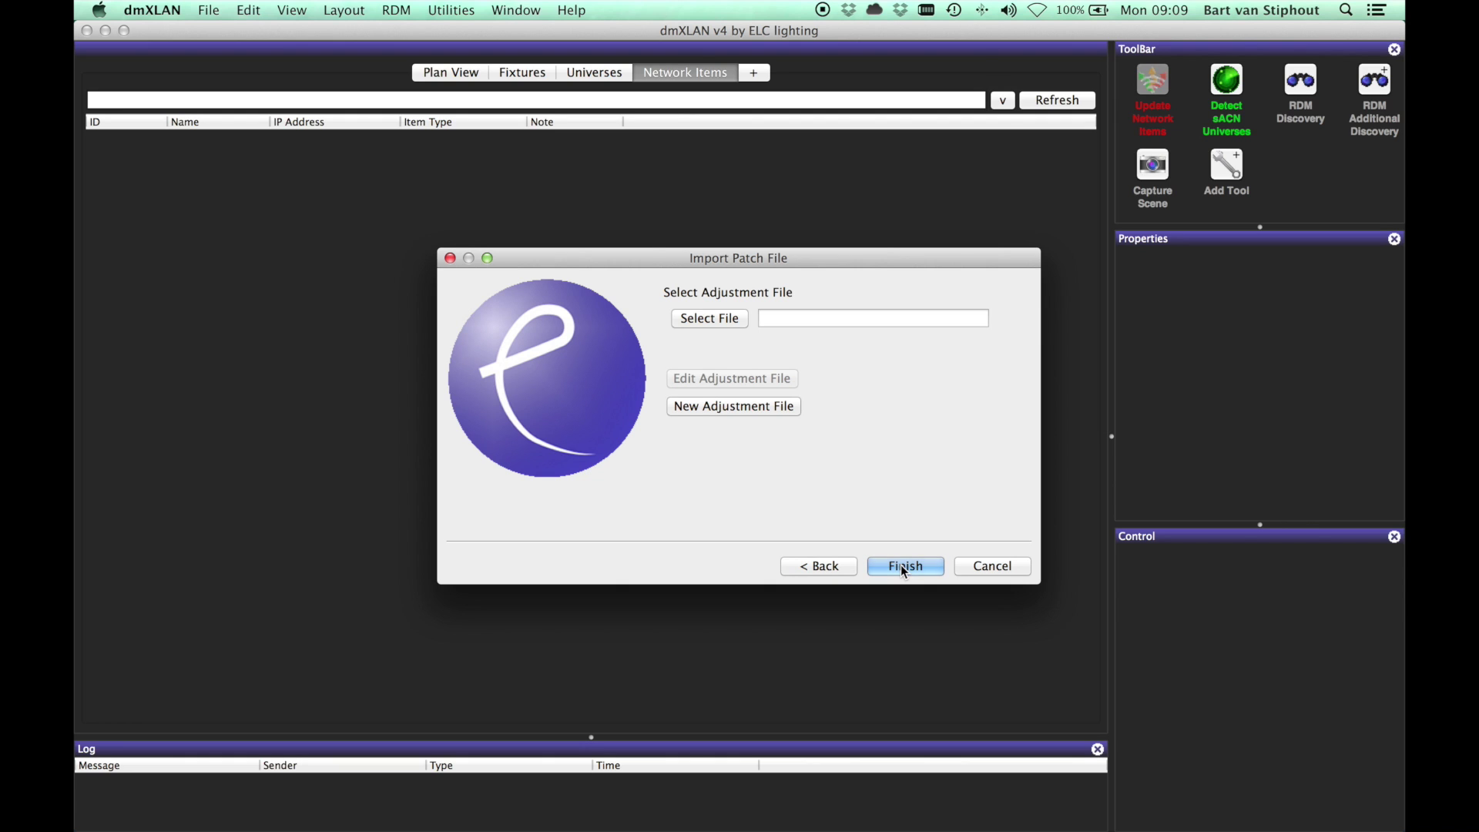
Step: Create a new adjustment file for the CSV import with the semicolon as the column separator
{"action": "left_click", "coordinate": [779, 409]}
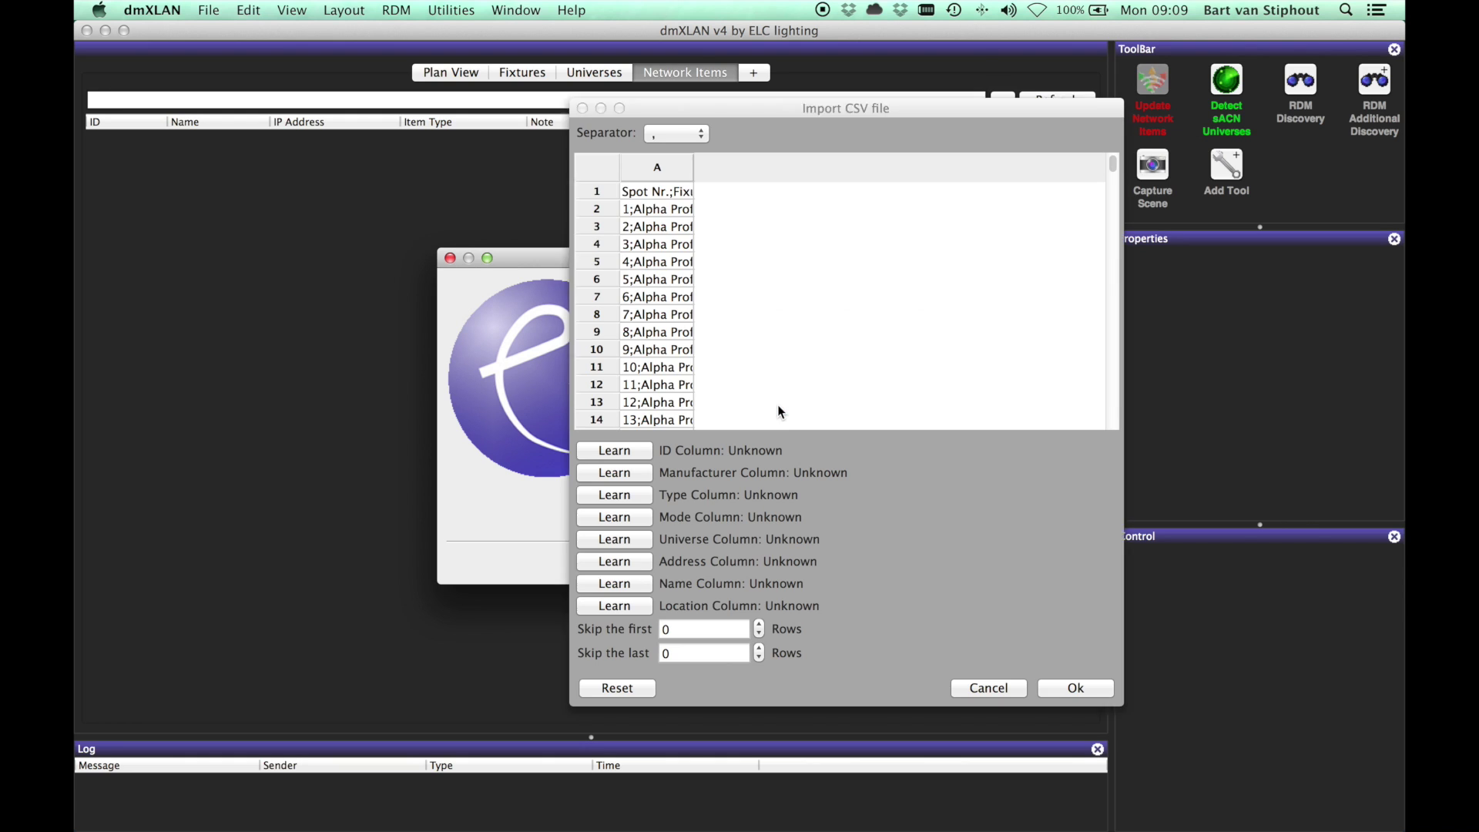
{"action": "left_click", "coordinate": [684, 137]}
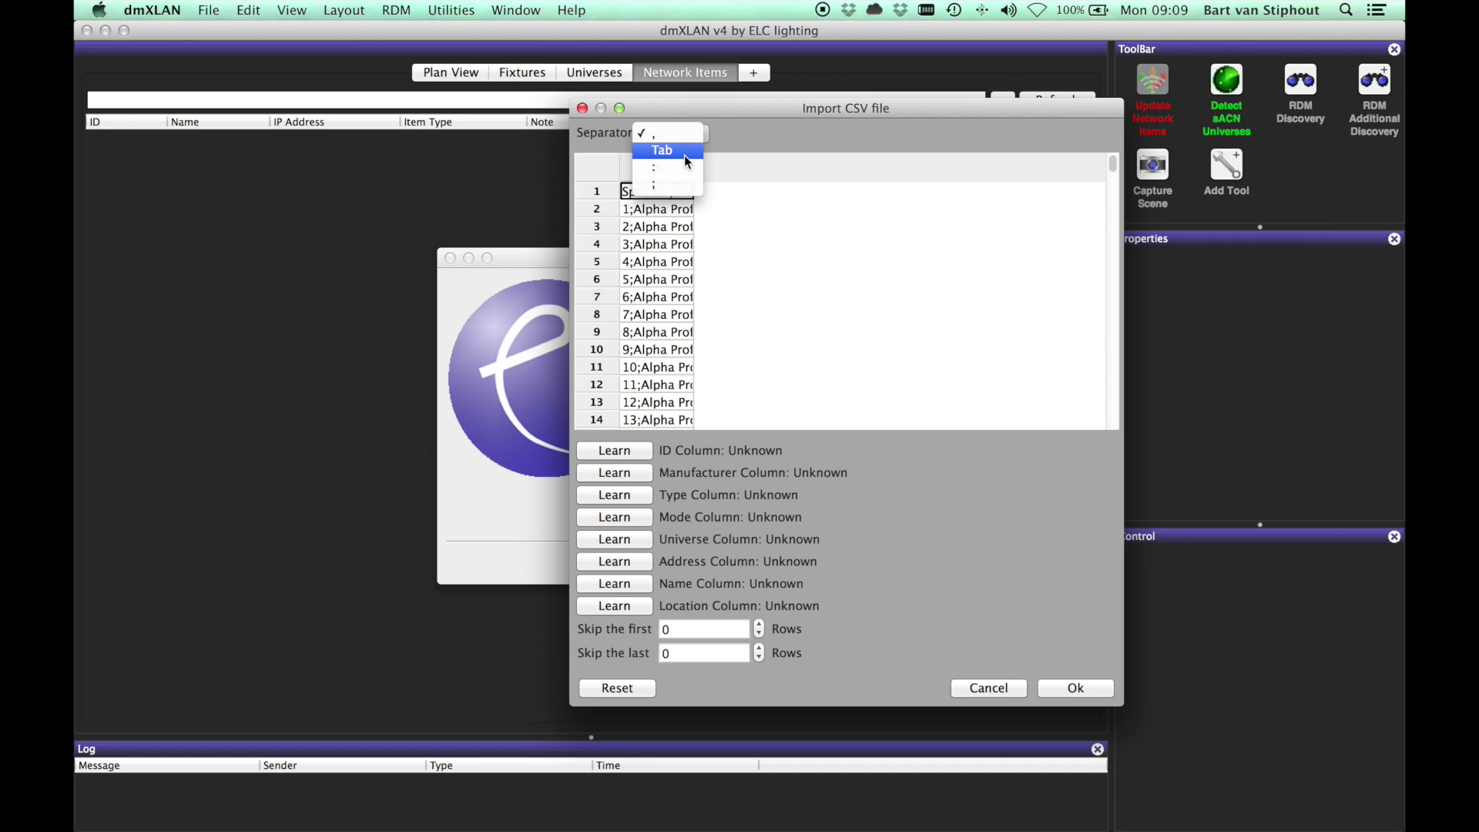
{"action": "left_click", "coordinate": [684, 155]}
{"action": "left_click", "coordinate": [680, 135]}
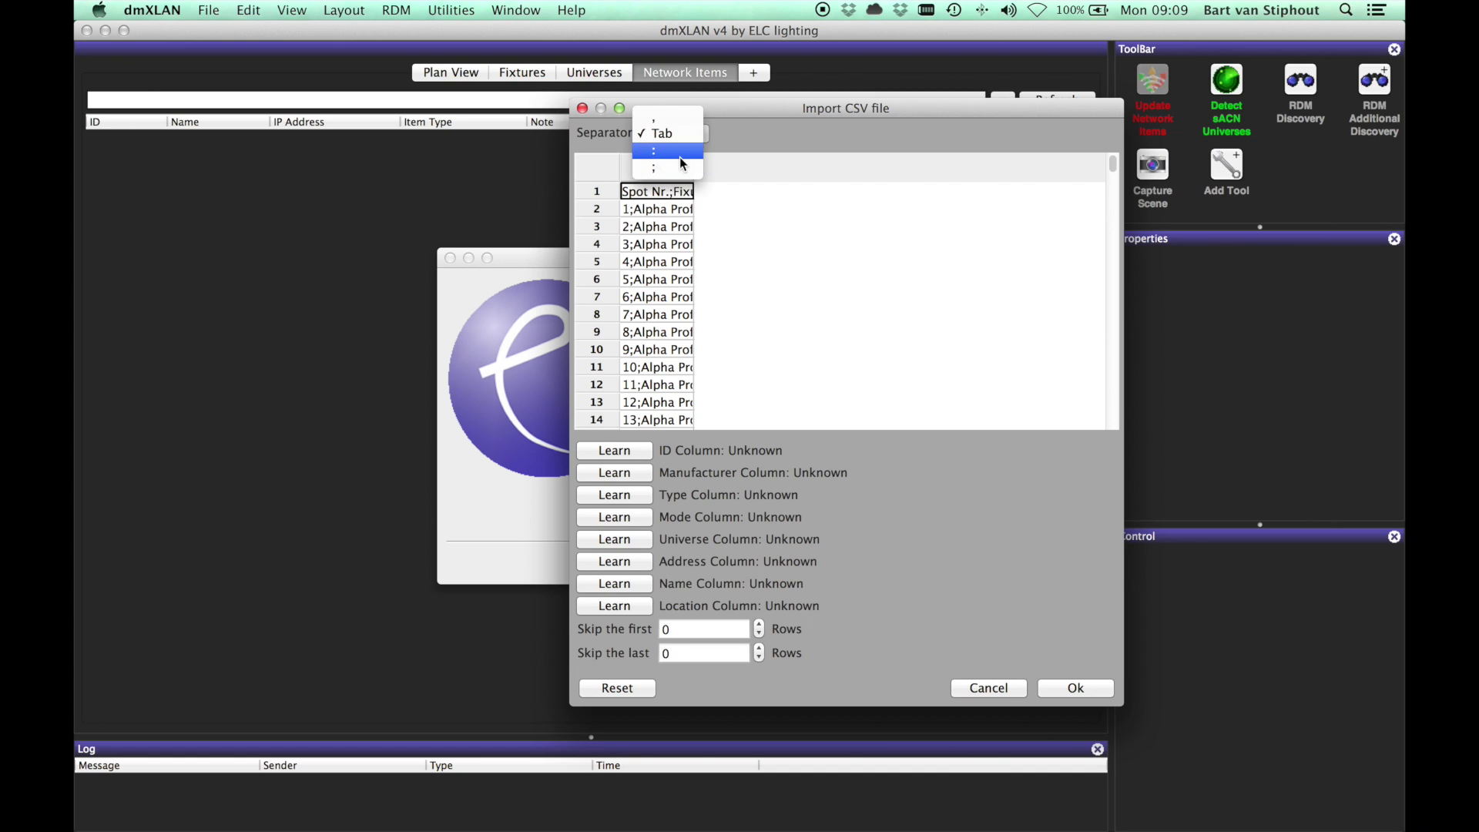
{"action": "left_click", "coordinate": [676, 155]}
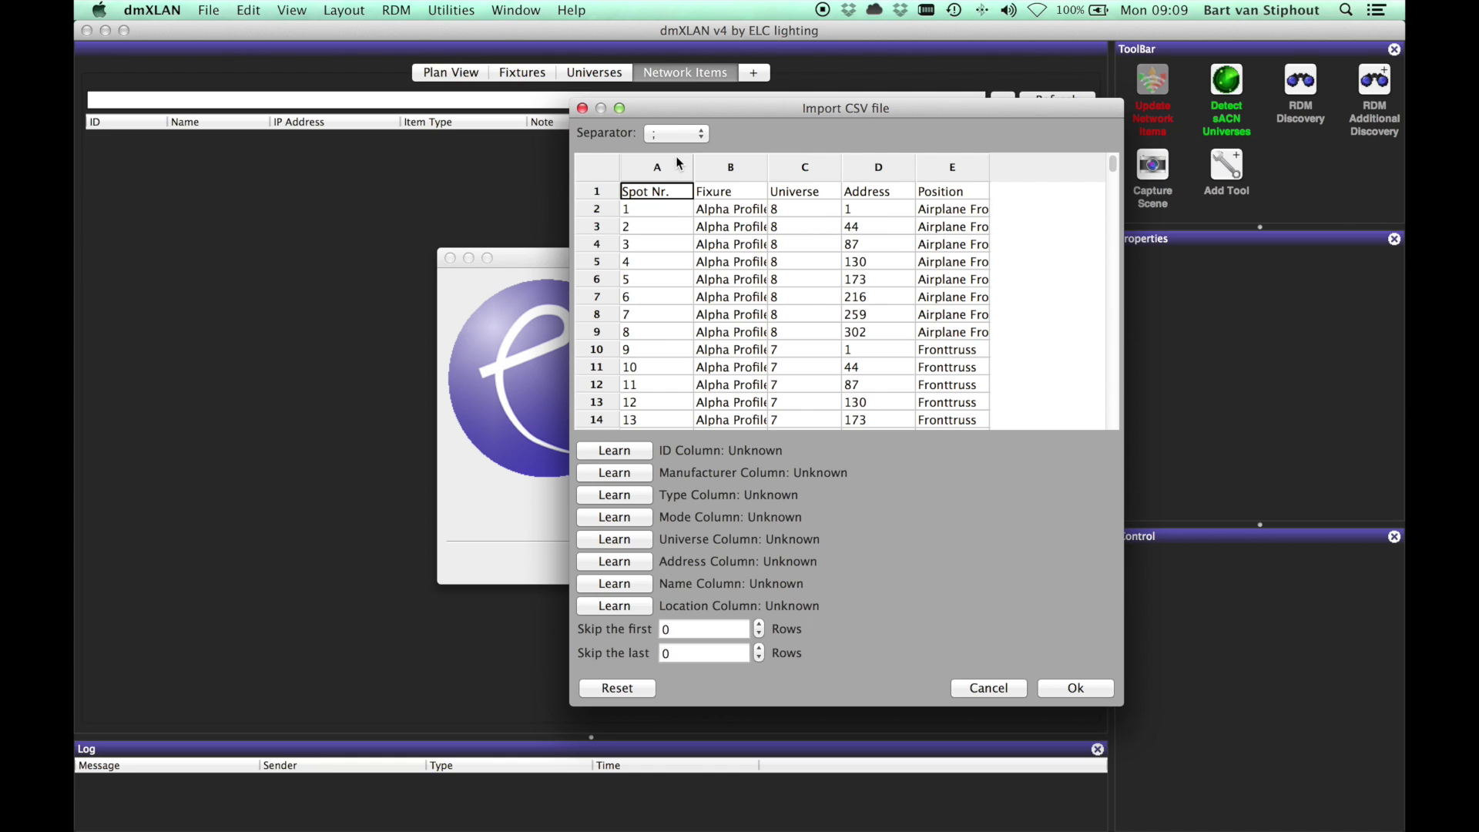
Step: Assign column A as the fixture ID and the widened column B as manufacturer, type and mode
{"action": "left_click", "coordinate": [657, 168]}
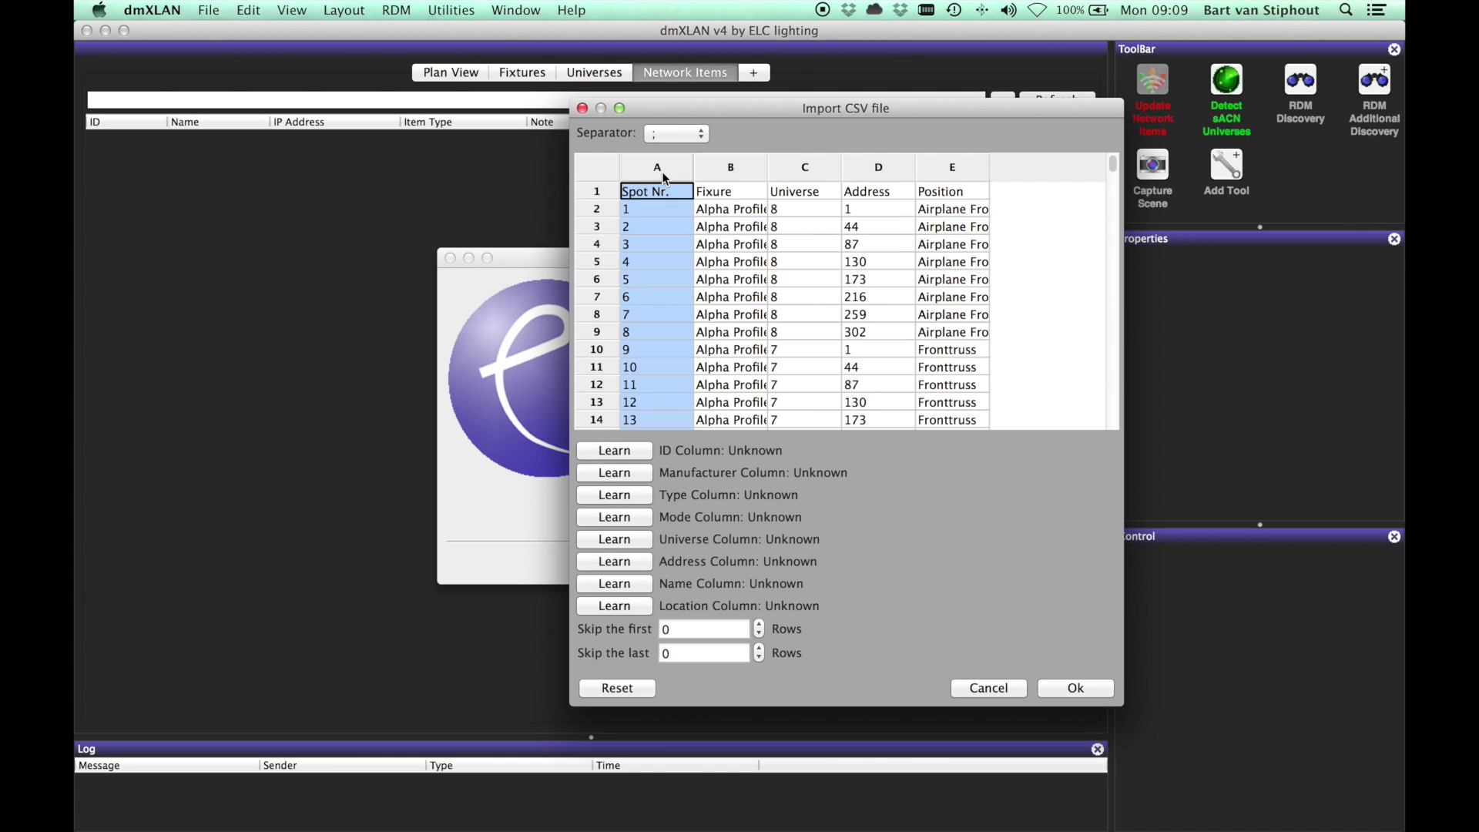
{"action": "left_click", "coordinate": [624, 453]}
{"action": "left_click_drag", "start_coordinate": [768, 169], "coordinate": [855, 171]}
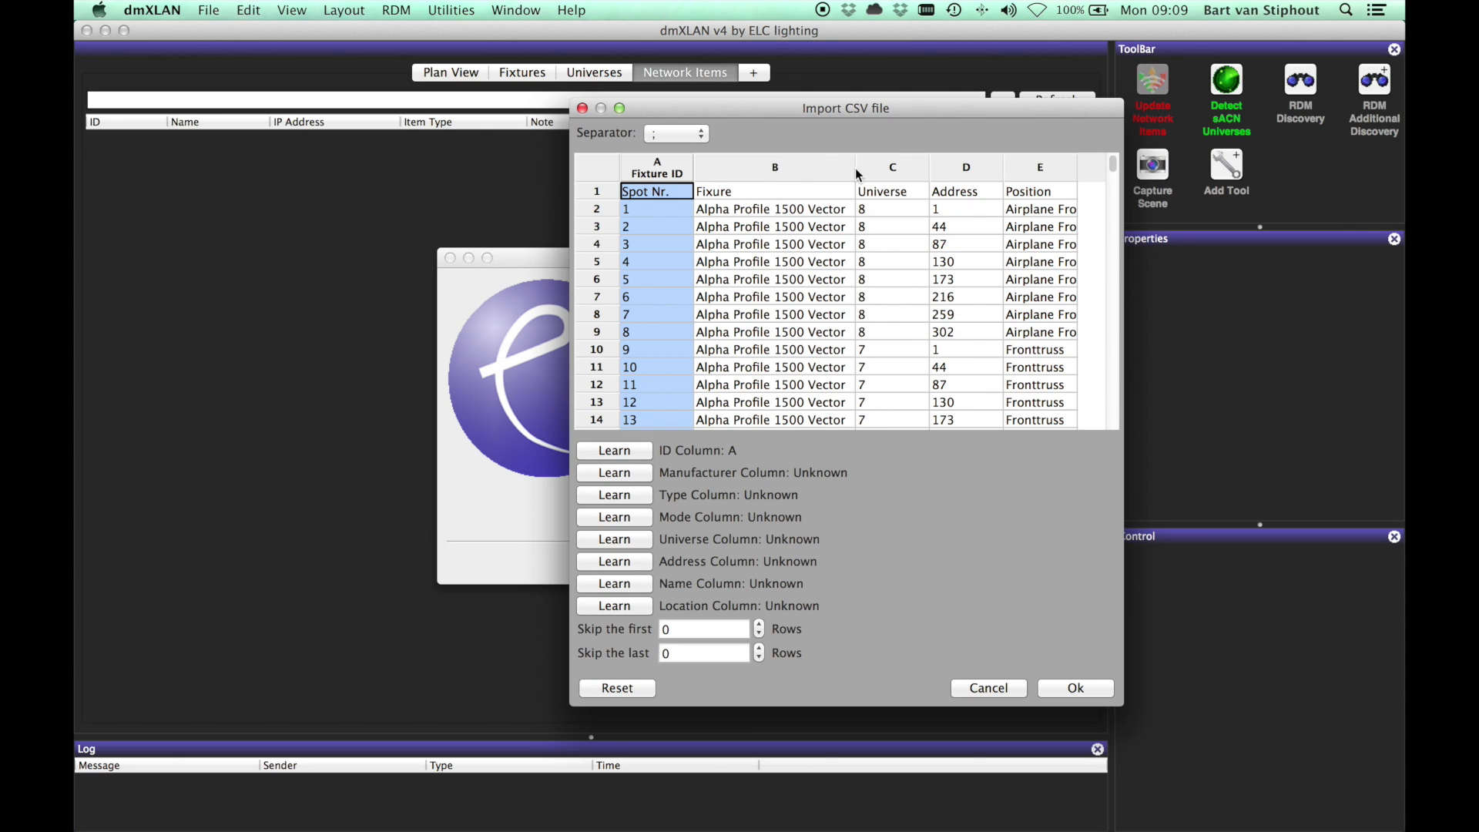
{"action": "left_click", "coordinate": [772, 169]}
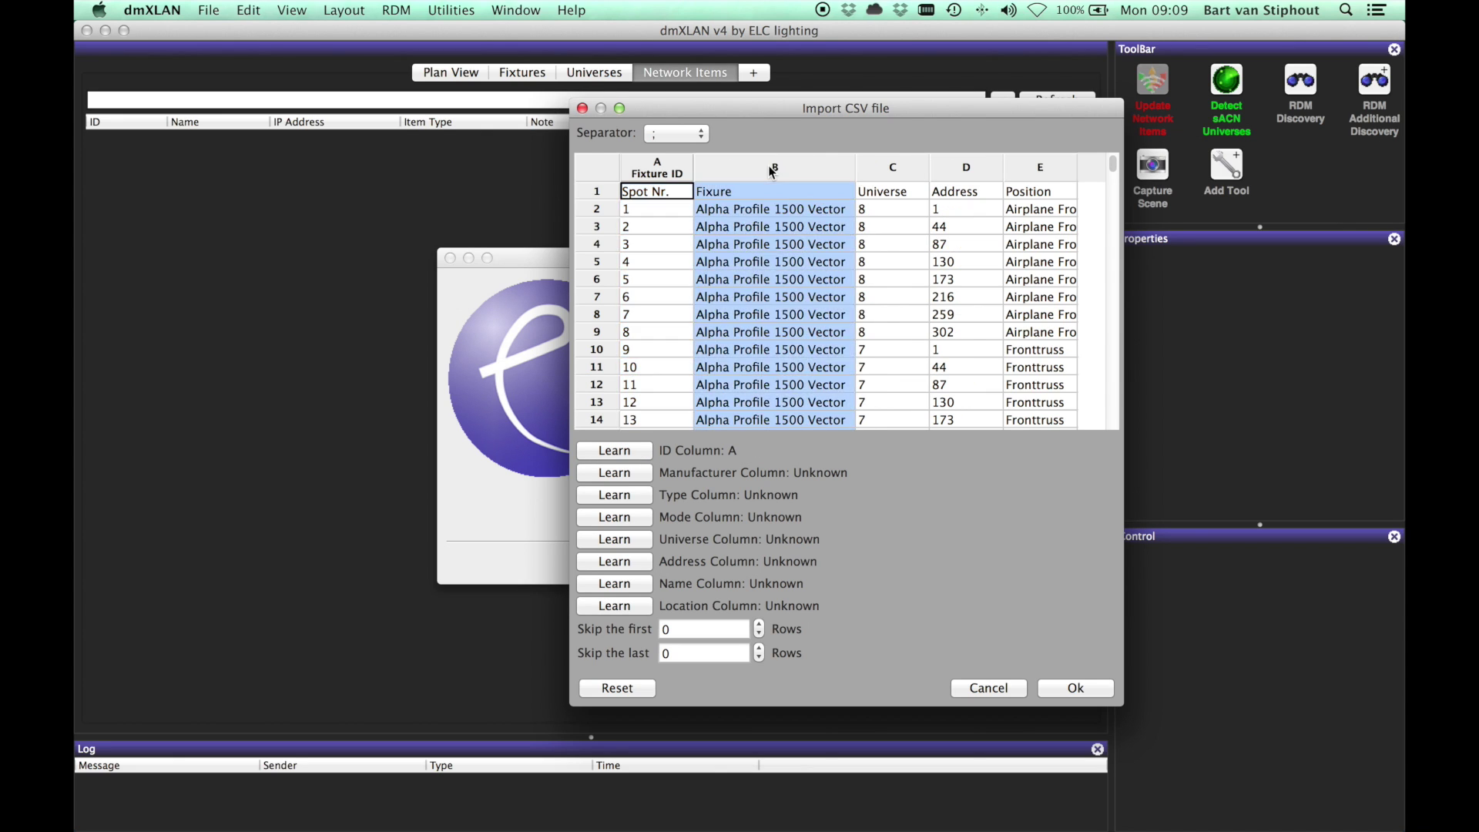
{"action": "left_click", "coordinate": [627, 475]}
{"action": "left_click", "coordinate": [627, 495]}
{"action": "left_click", "coordinate": [631, 521]}
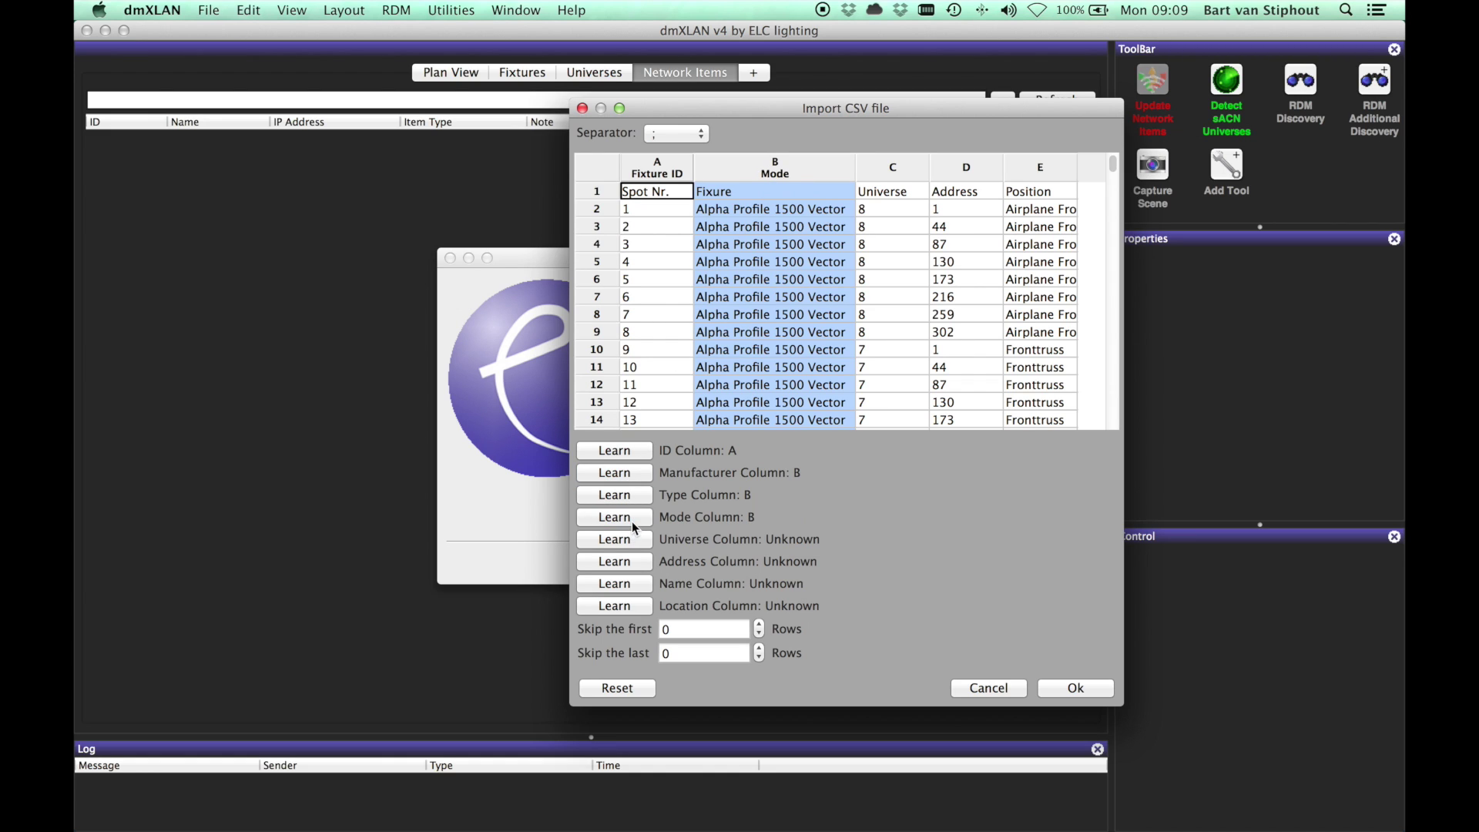
Step: Assign column C as the universe, column D as the address and column E as the location
{"action": "left_click", "coordinate": [898, 174]}
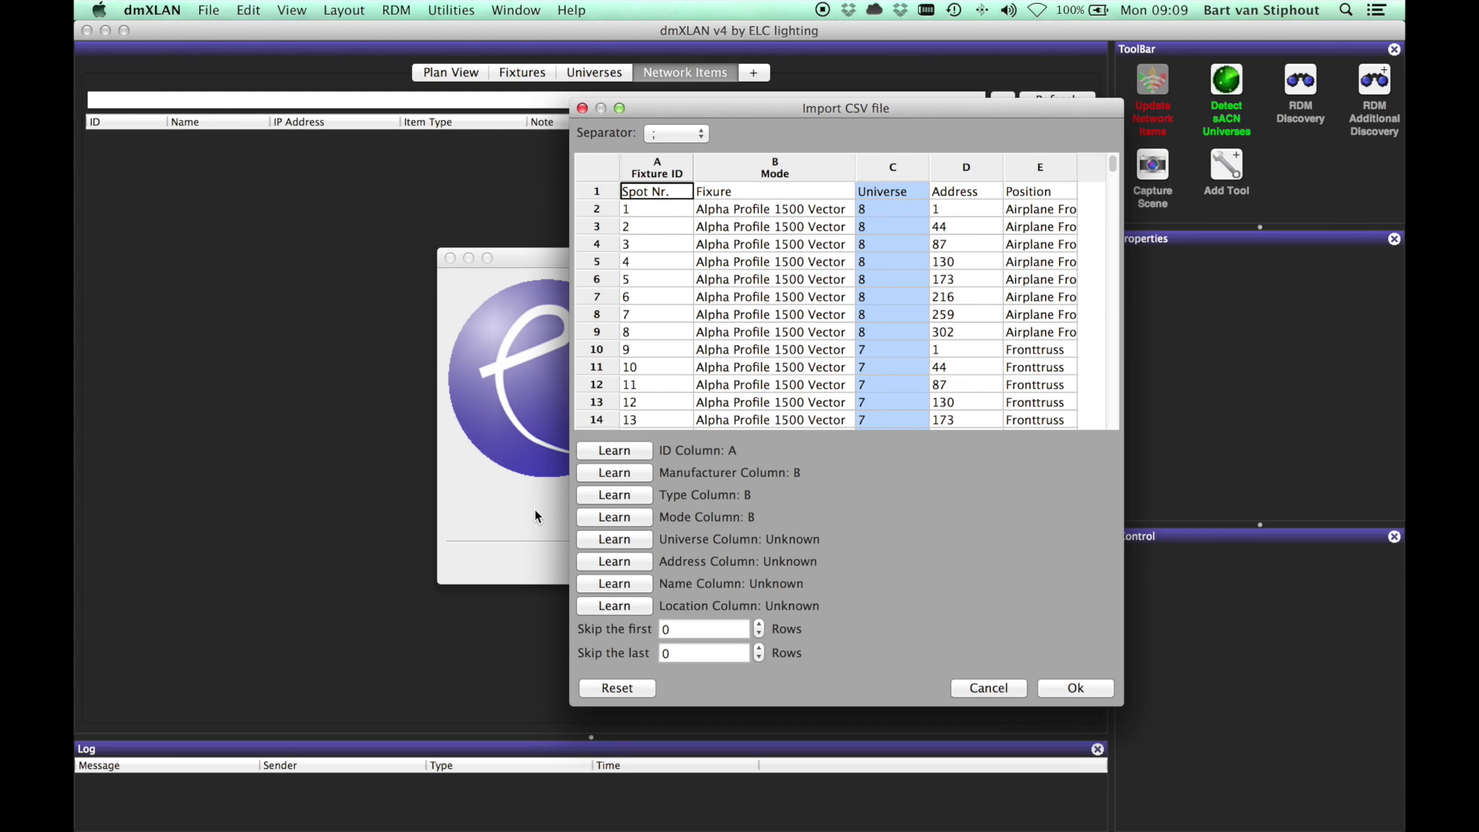
{"action": "left_click", "coordinate": [614, 546]}
{"action": "left_click", "coordinate": [980, 169]}
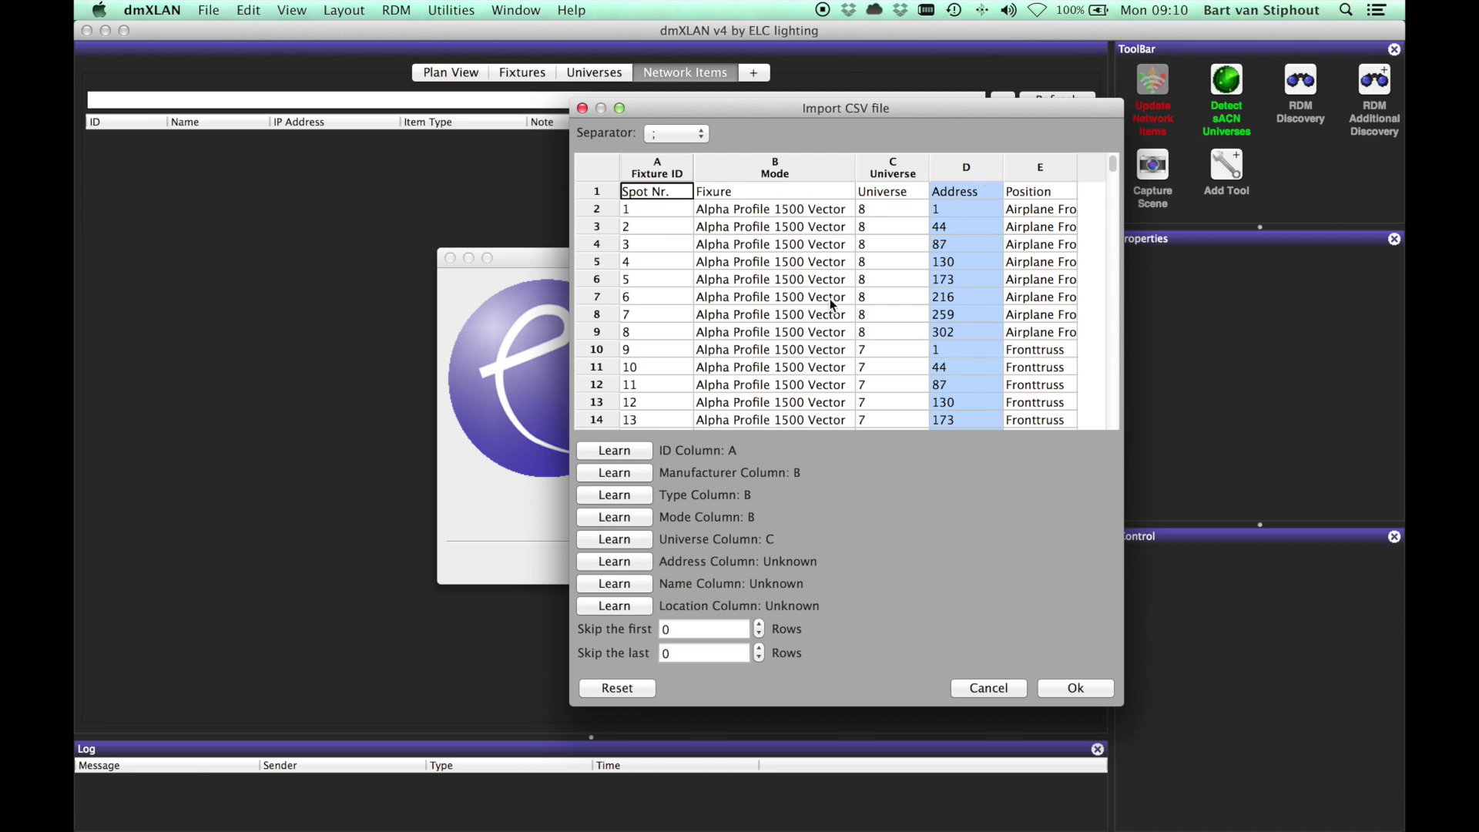
{"action": "left_click", "coordinate": [614, 567]}
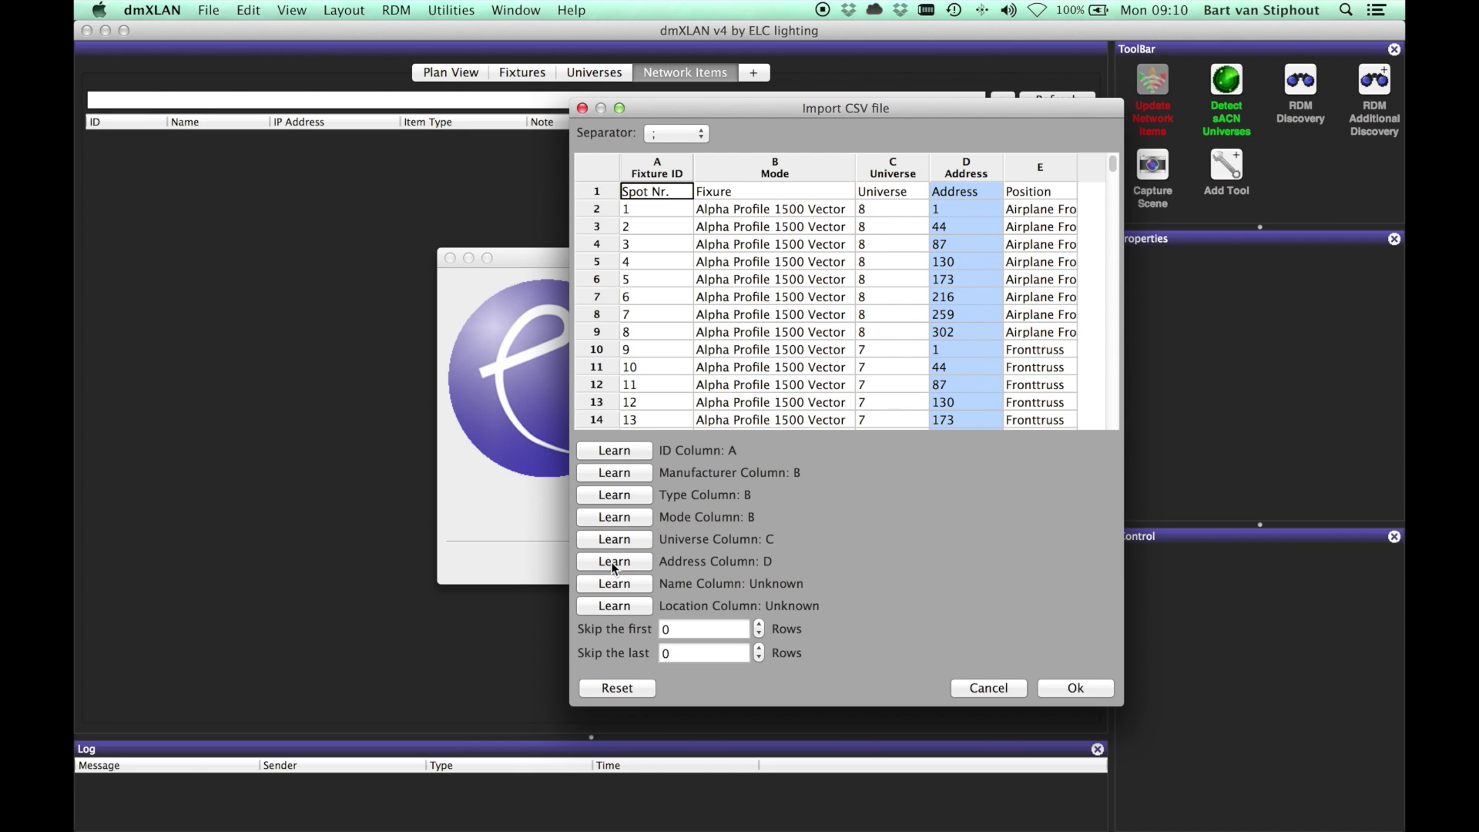
{"action": "left_click", "coordinate": [1036, 176]}
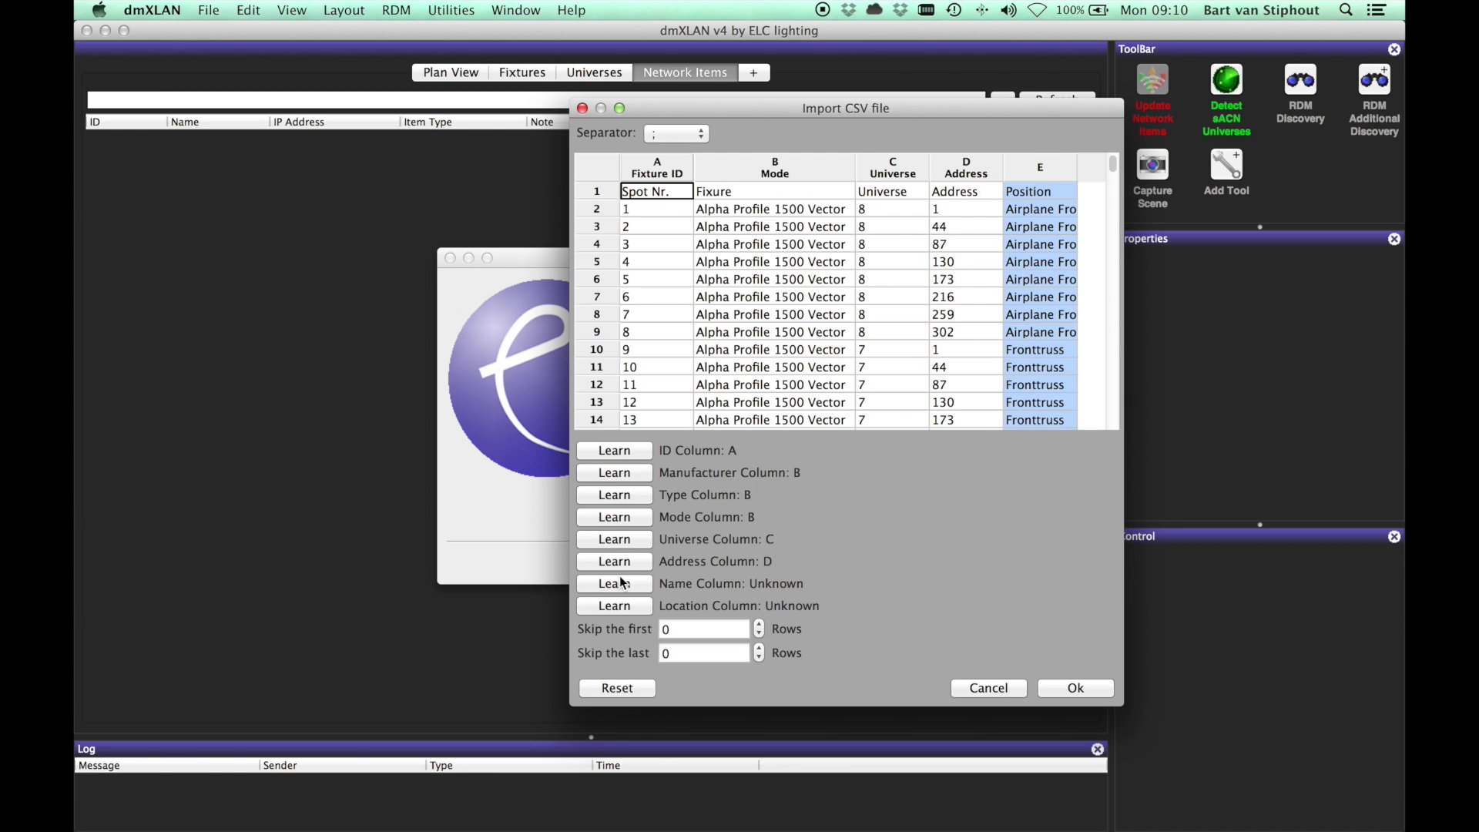
{"action": "left_click", "coordinate": [621, 607]}
Step: Skip the first 1 row of the CSV data and save the adjustment file as CSV Adjust in the Demo folder
{"action": "left_click", "coordinate": [760, 626]}
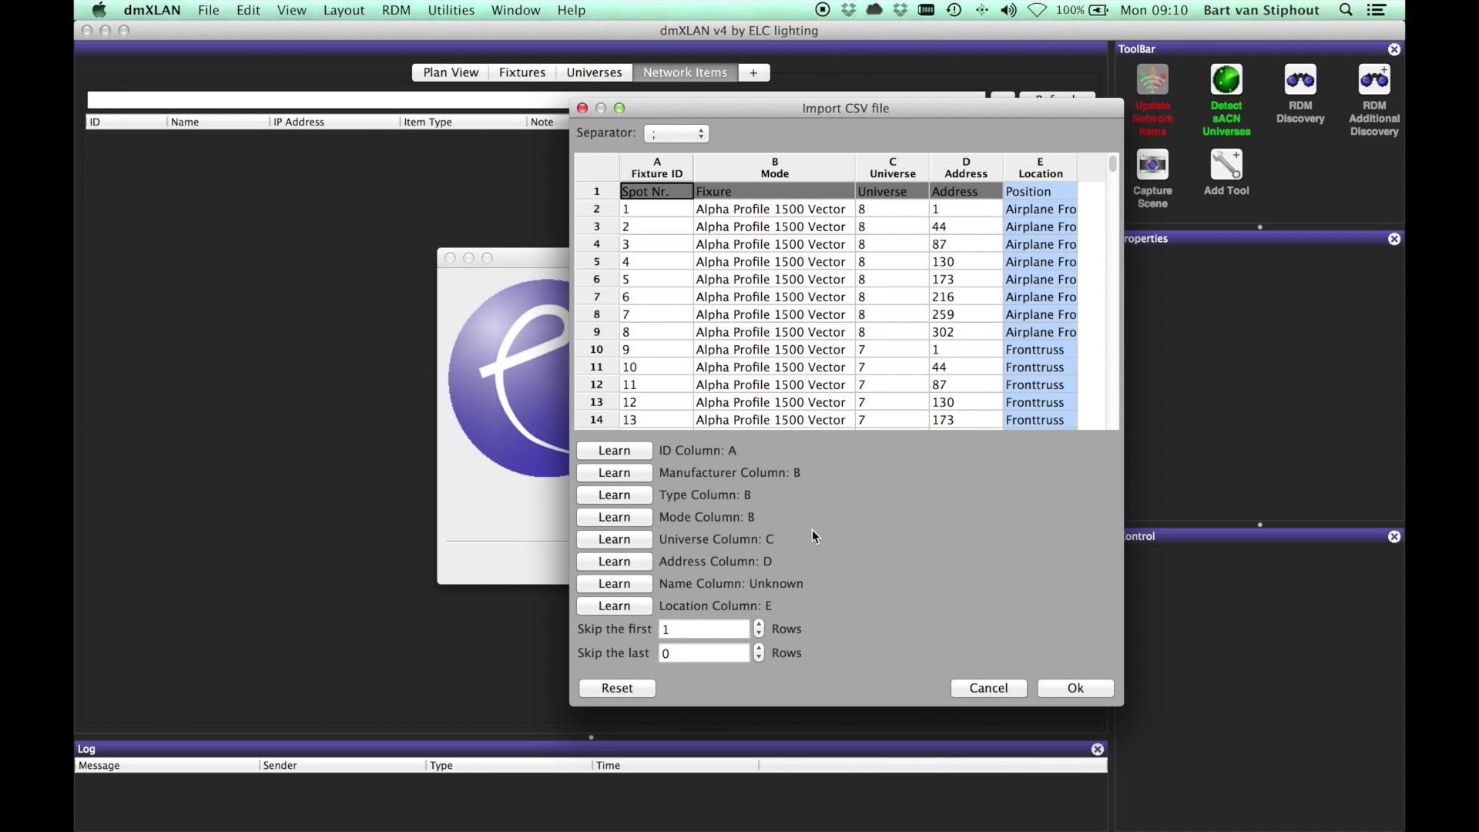
{"action": "scroll", "coordinate": [915, 264], "scroll_direction": "down", "scroll_amount": 5}
{"action": "scroll", "coordinate": [915, 264], "scroll_direction": "down", "scroll_amount": 15}
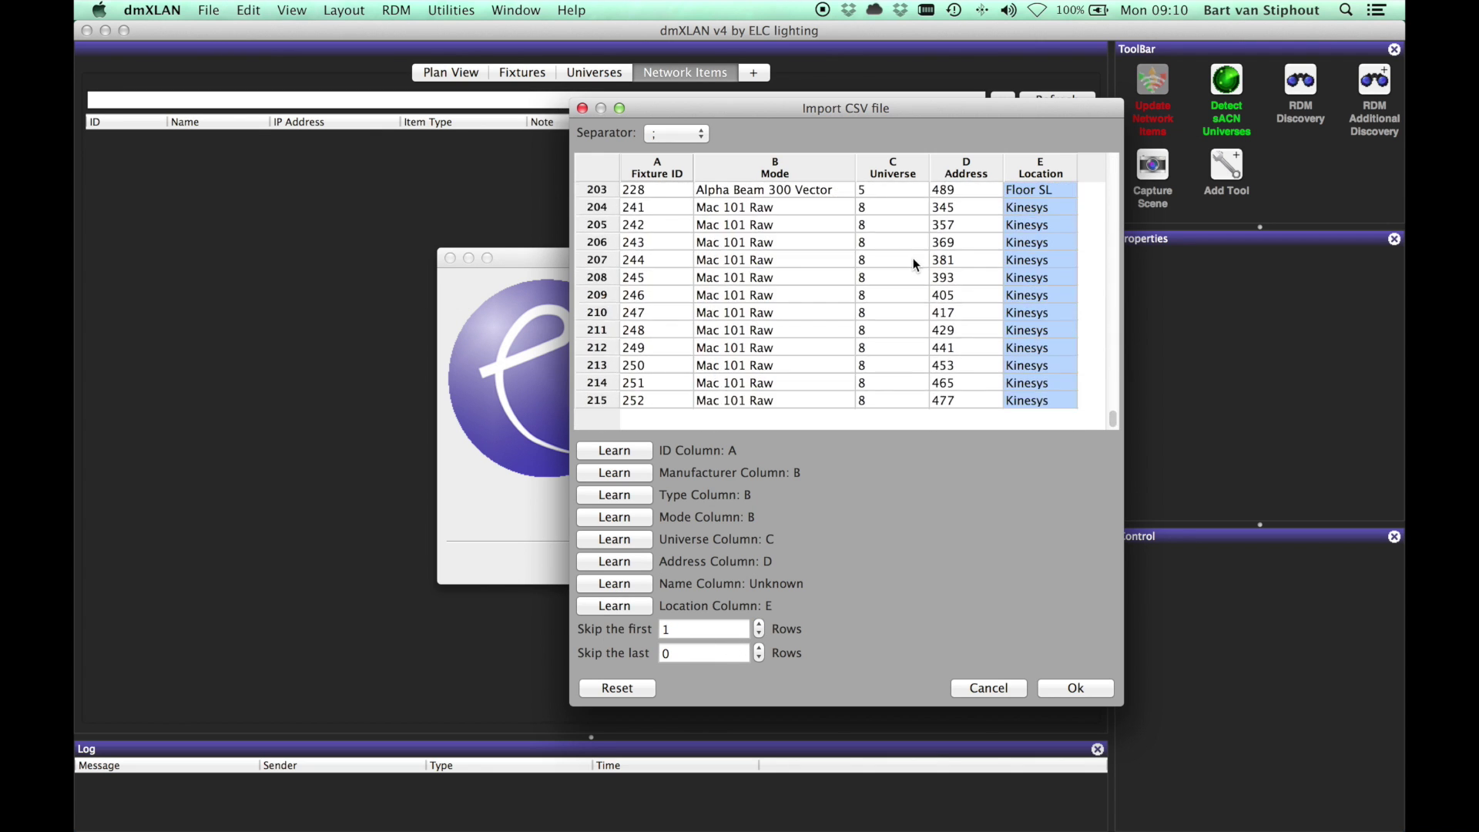
{"action": "scroll", "coordinate": [916, 265], "scroll_direction": "up", "scroll_amount": 20}
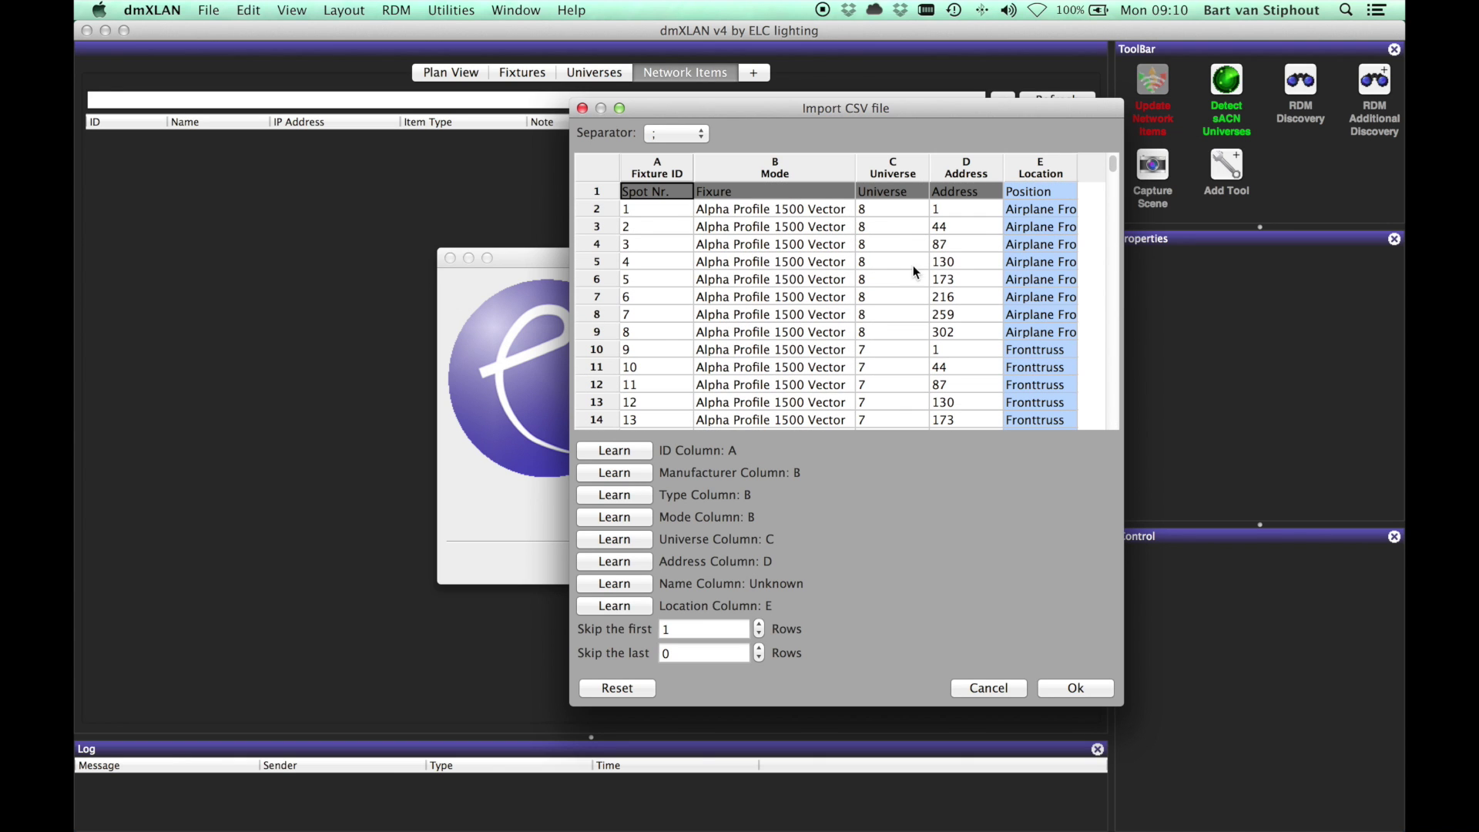
{"action": "left_click", "coordinate": [1073, 688]}
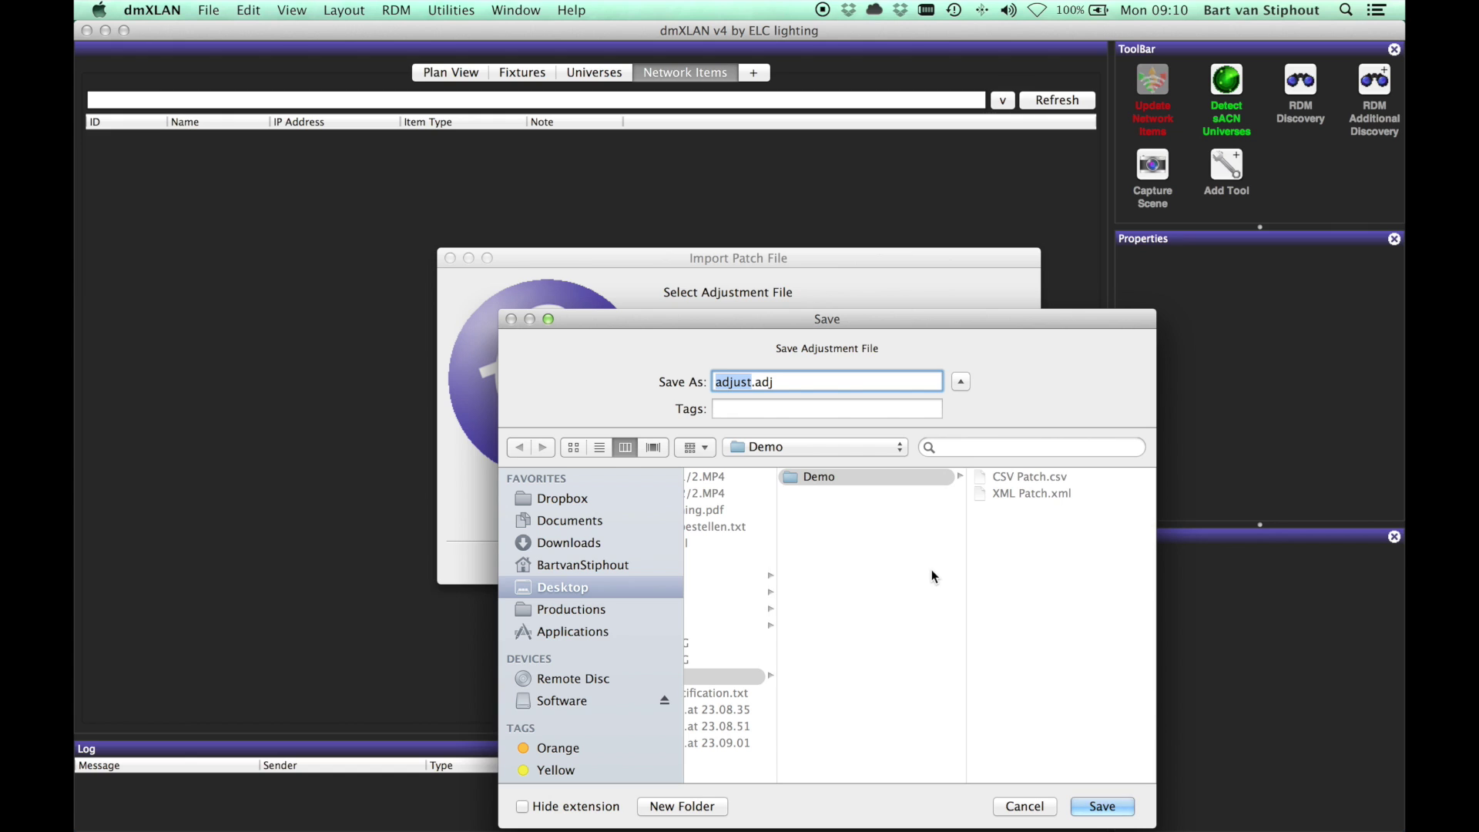
{"action": "type", "text": "CSV Adjust"}
{"action": "left_click", "coordinate": [1092, 807]}
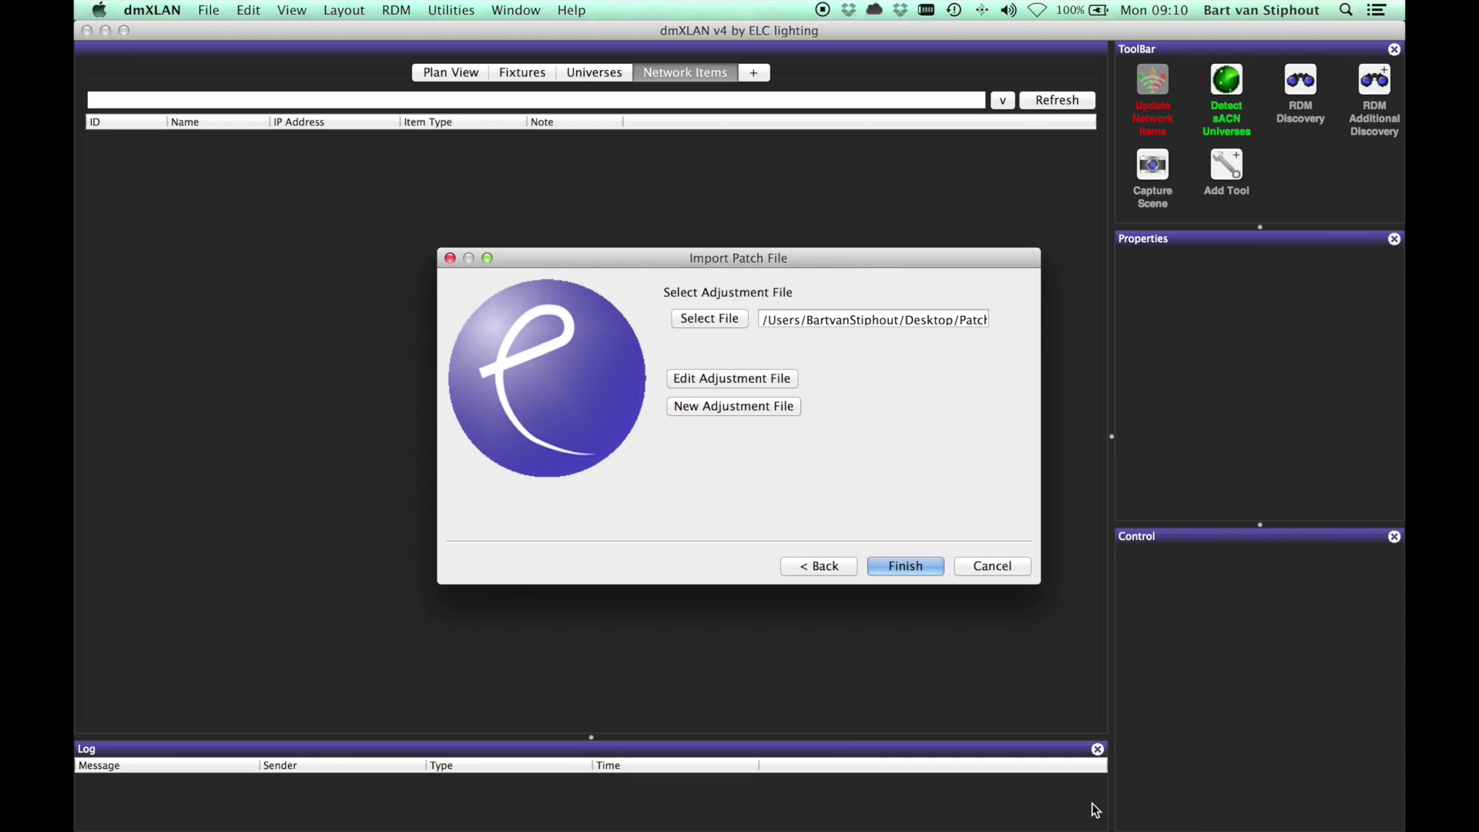
Step: Finish the import wizard and match Alpha Profile 1500 Vector to the Vector mode of Clay Paky's Alpha Profile 1500
{"action": "left_click", "coordinate": [903, 570]}
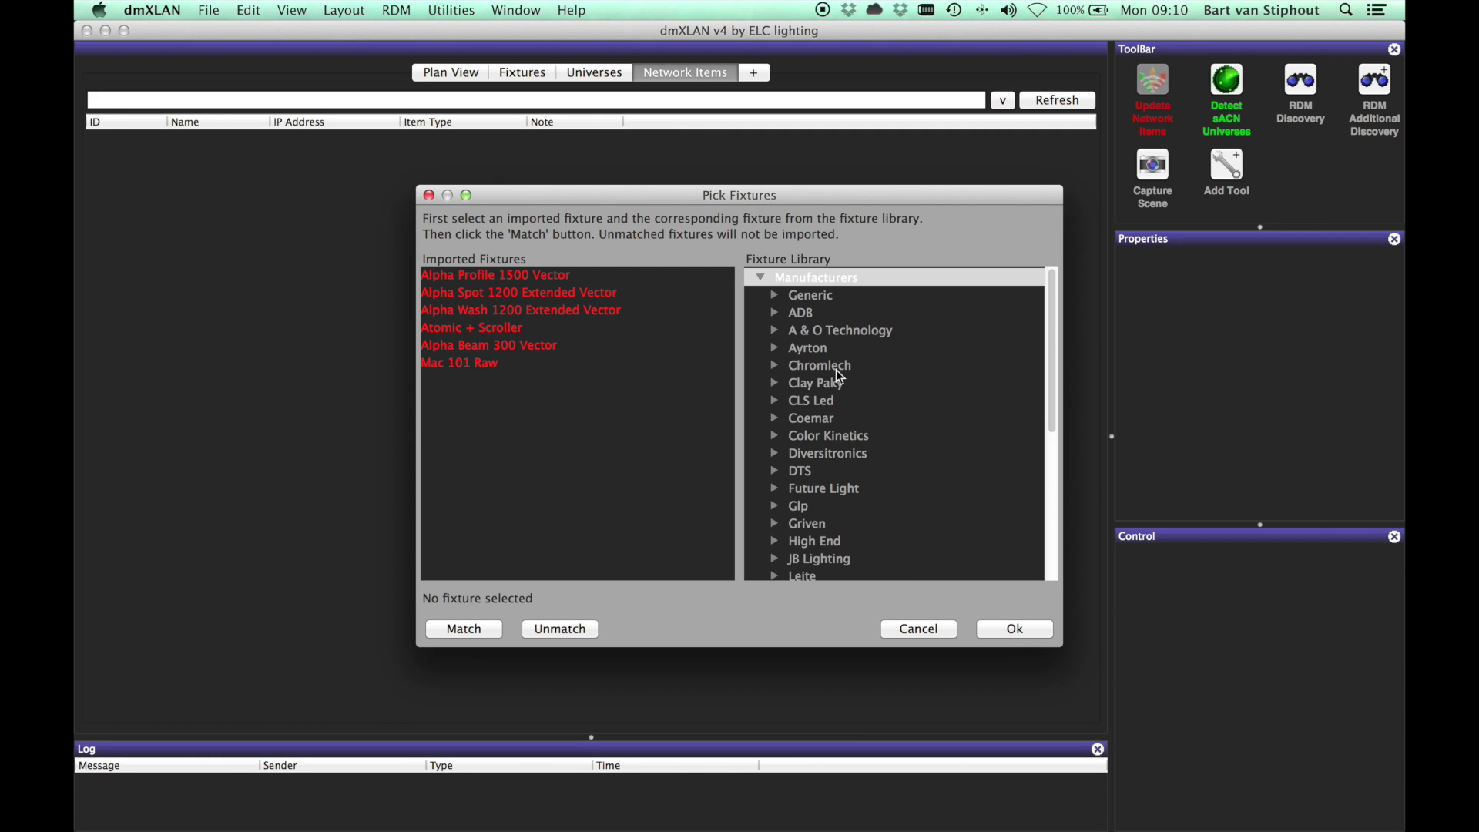
{"action": "left_click", "coordinate": [774, 384]}
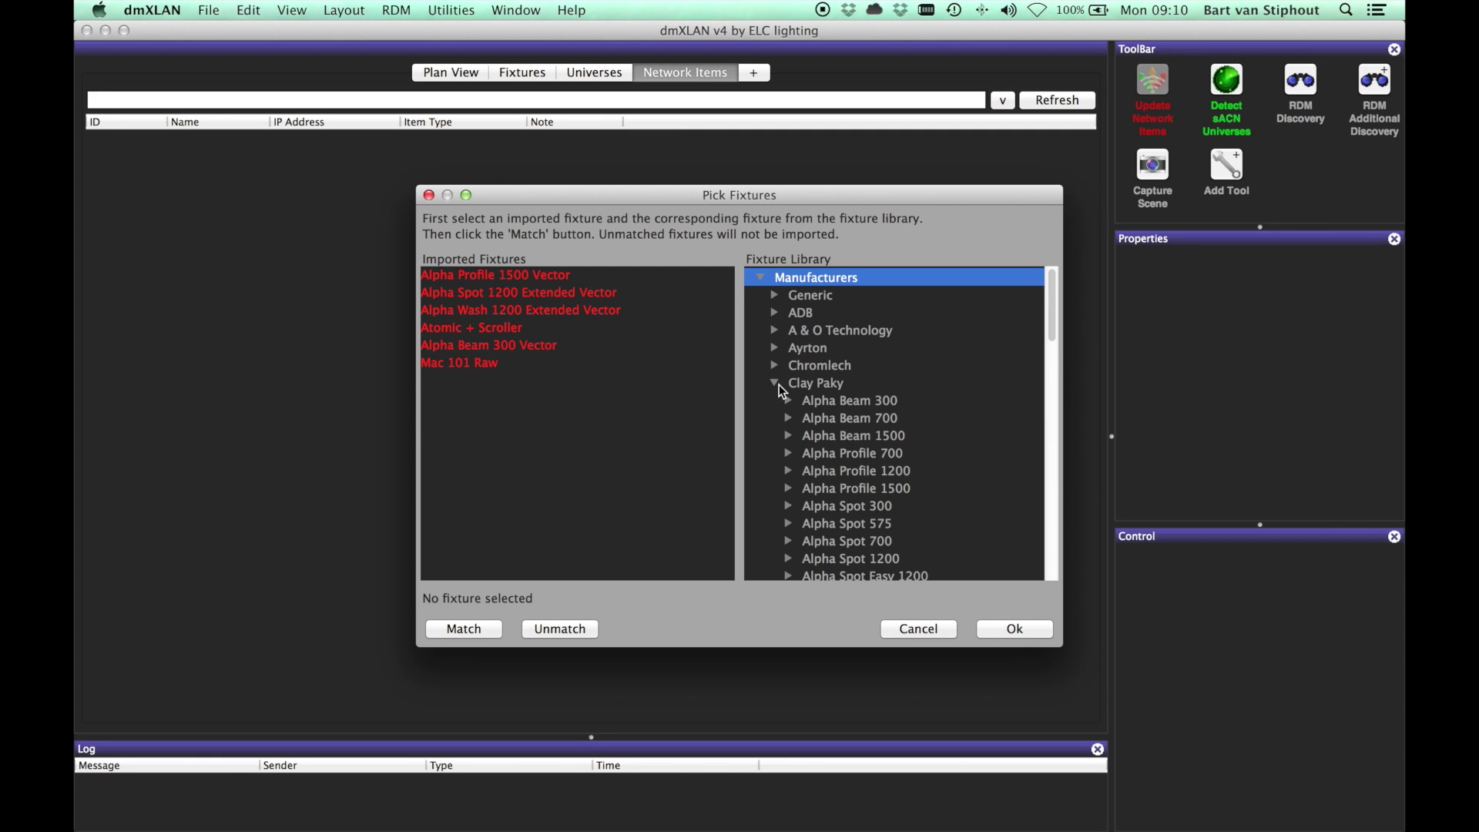
{"action": "scroll", "coordinate": [815, 422], "scroll_direction": "down", "scroll_amount": 1}
{"action": "left_click", "coordinate": [787, 480]}
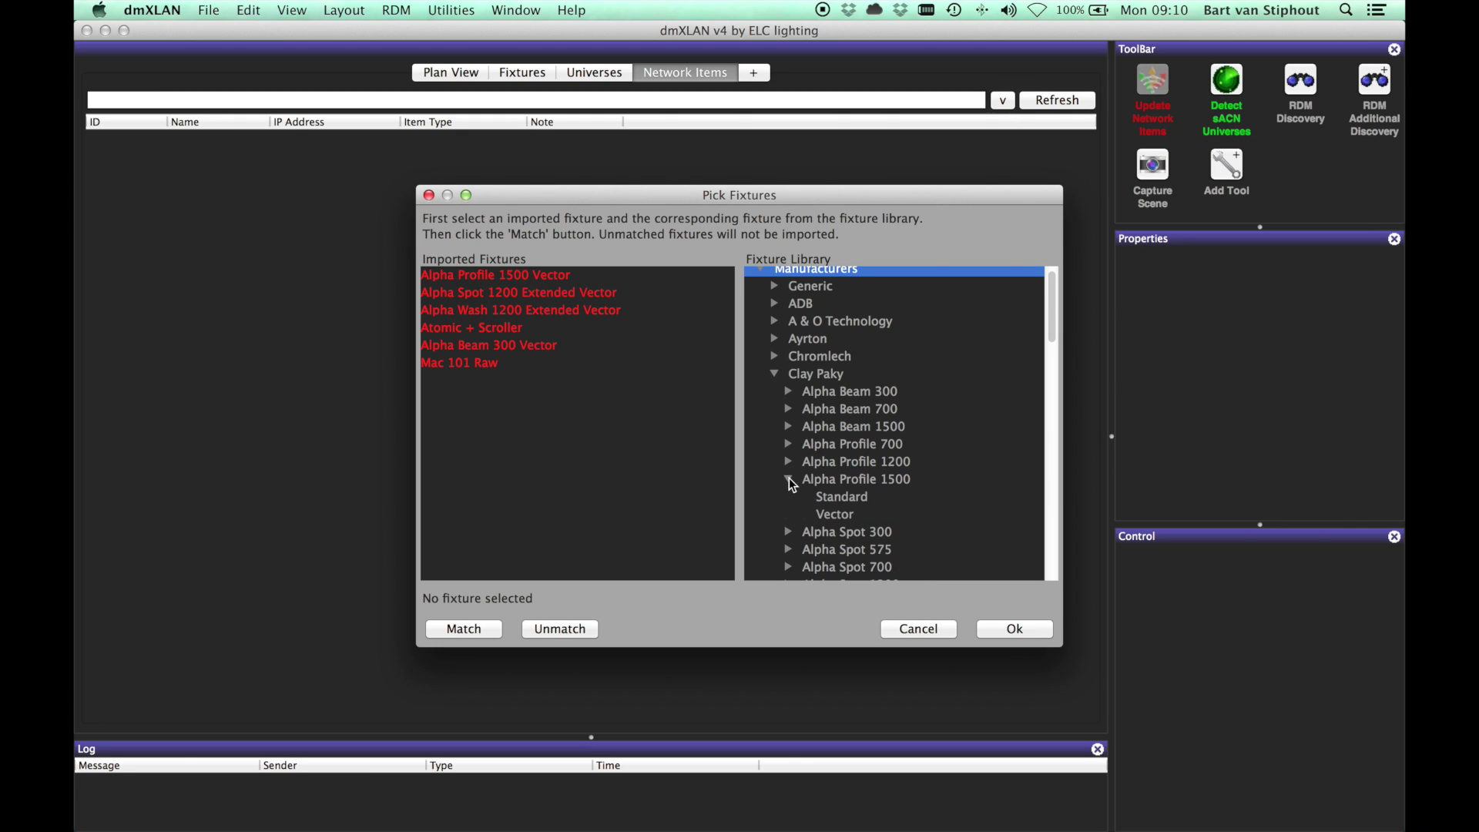
{"action": "left_click", "coordinate": [830, 514]}
{"action": "left_click", "coordinate": [522, 279]}
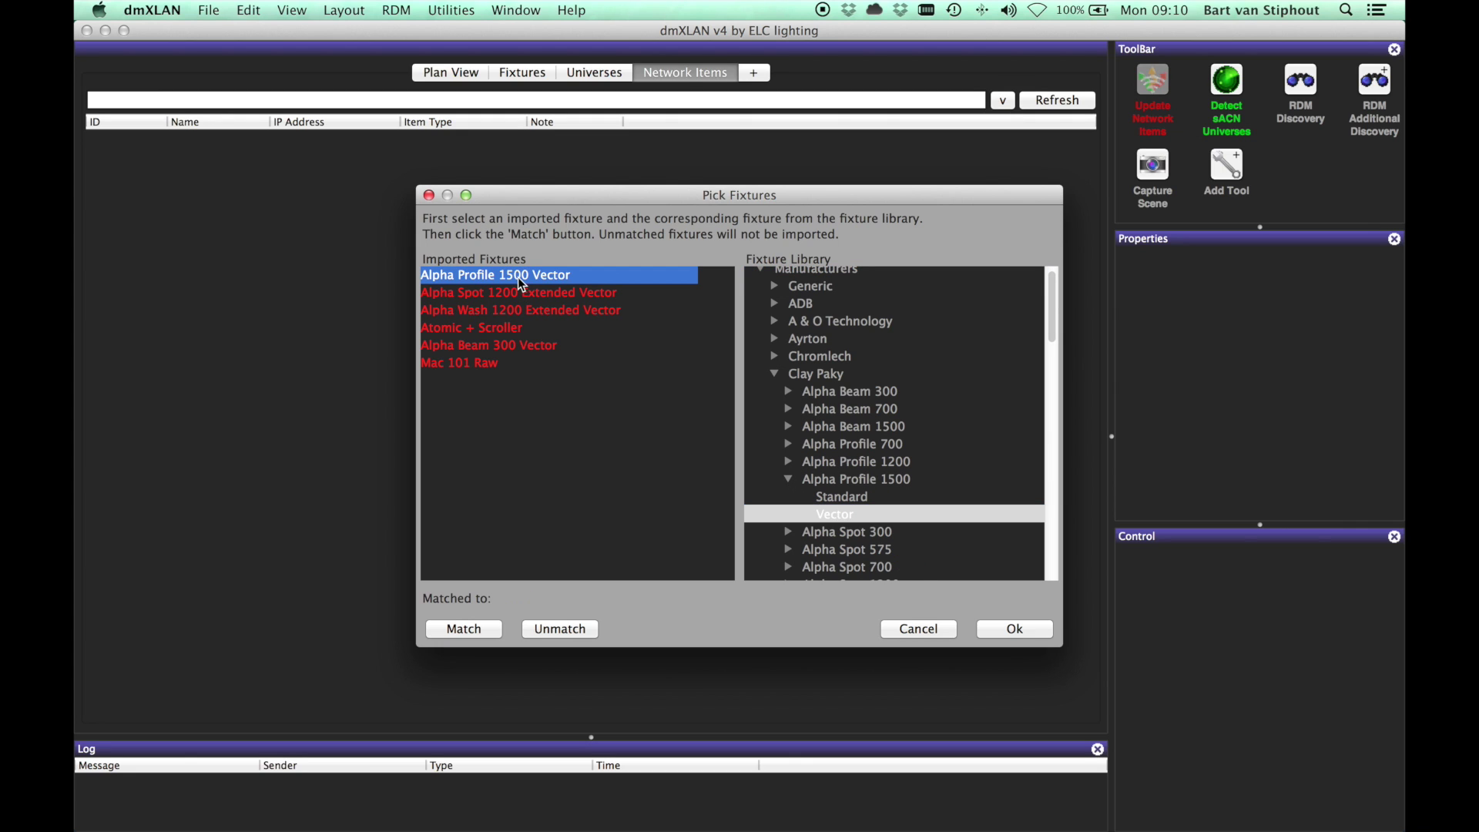
{"action": "left_click", "coordinate": [474, 629]}
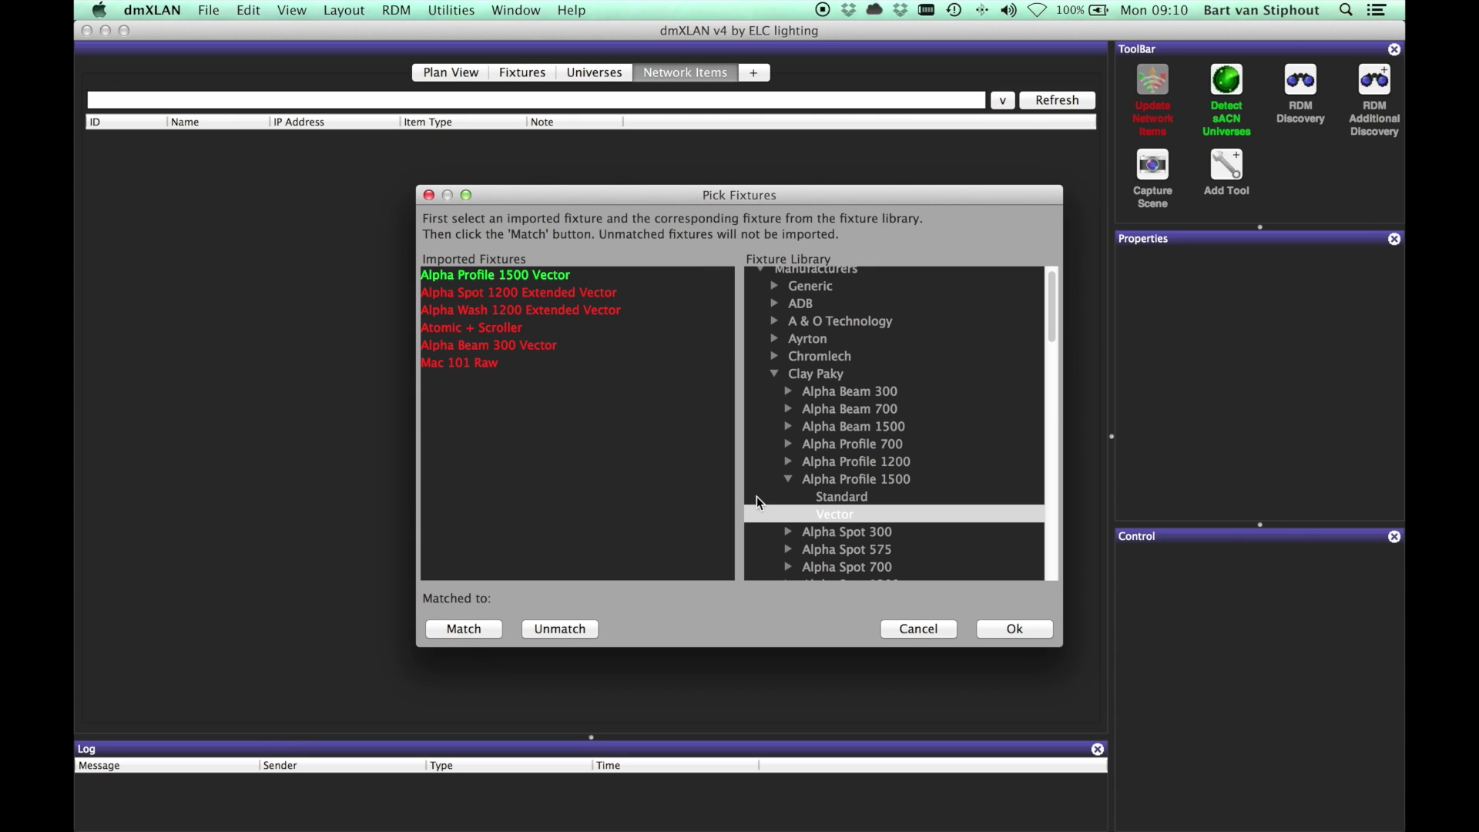
Step: Match the imported Alpha Spot 1200 Extended Vector to the Extended Vect ON mode of Clay Paky's Alpha Spot HPE 1200
{"action": "scroll", "coordinate": [800, 480], "scroll_direction": "down", "scroll_amount": 8}
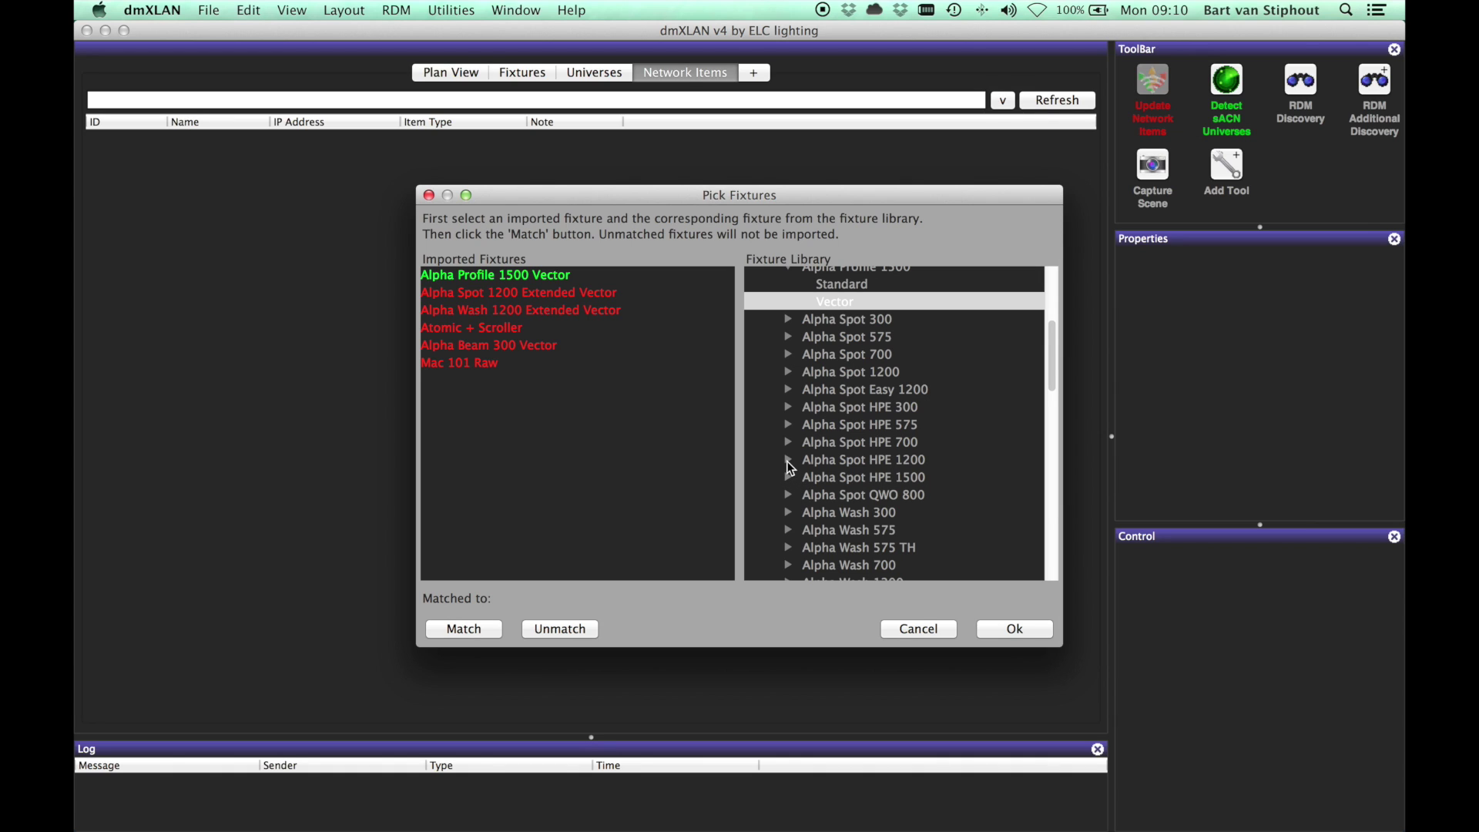
{"action": "left_click", "coordinate": [788, 461]}
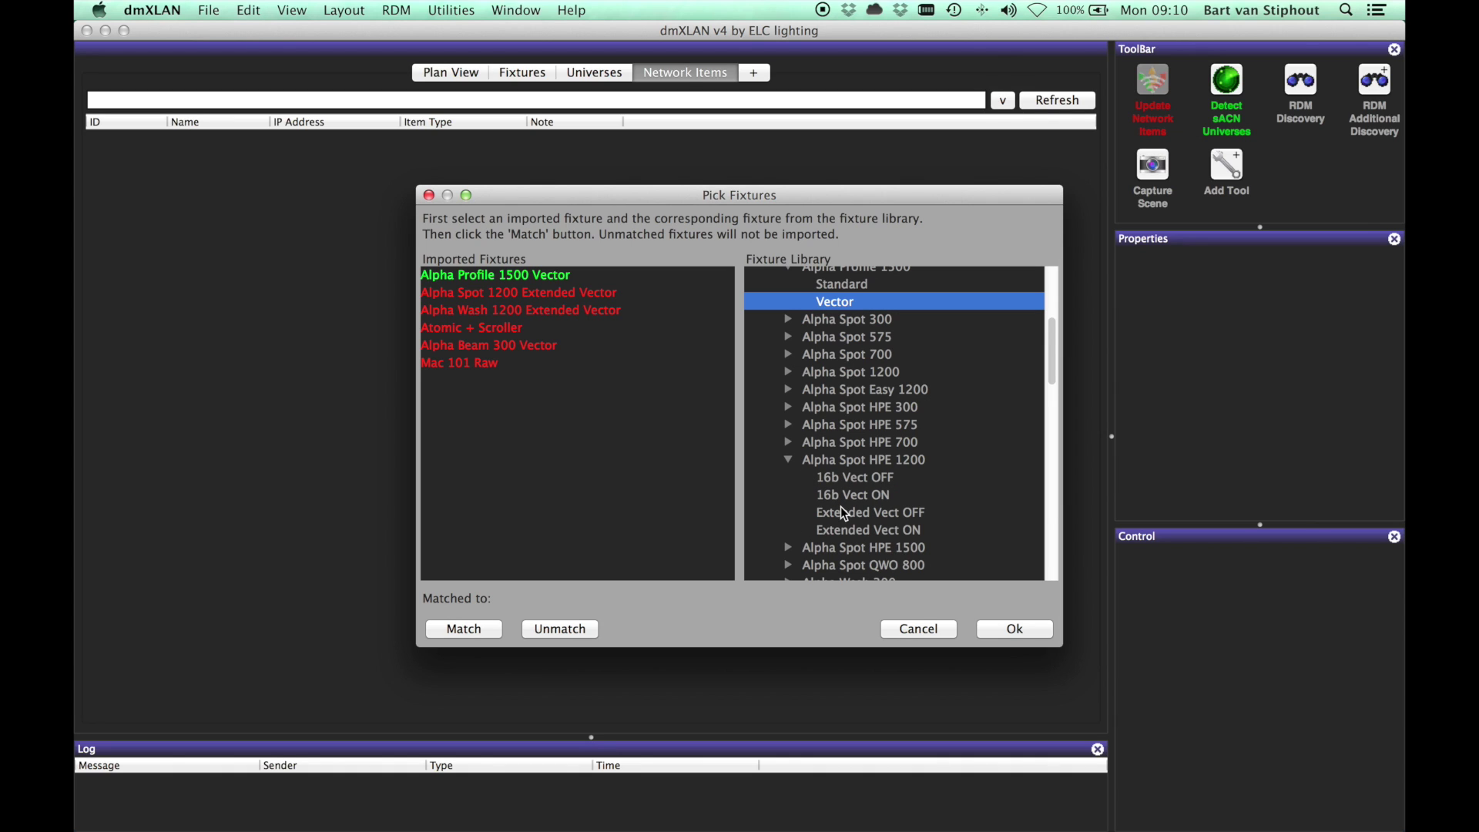
{"action": "left_click", "coordinate": [849, 529]}
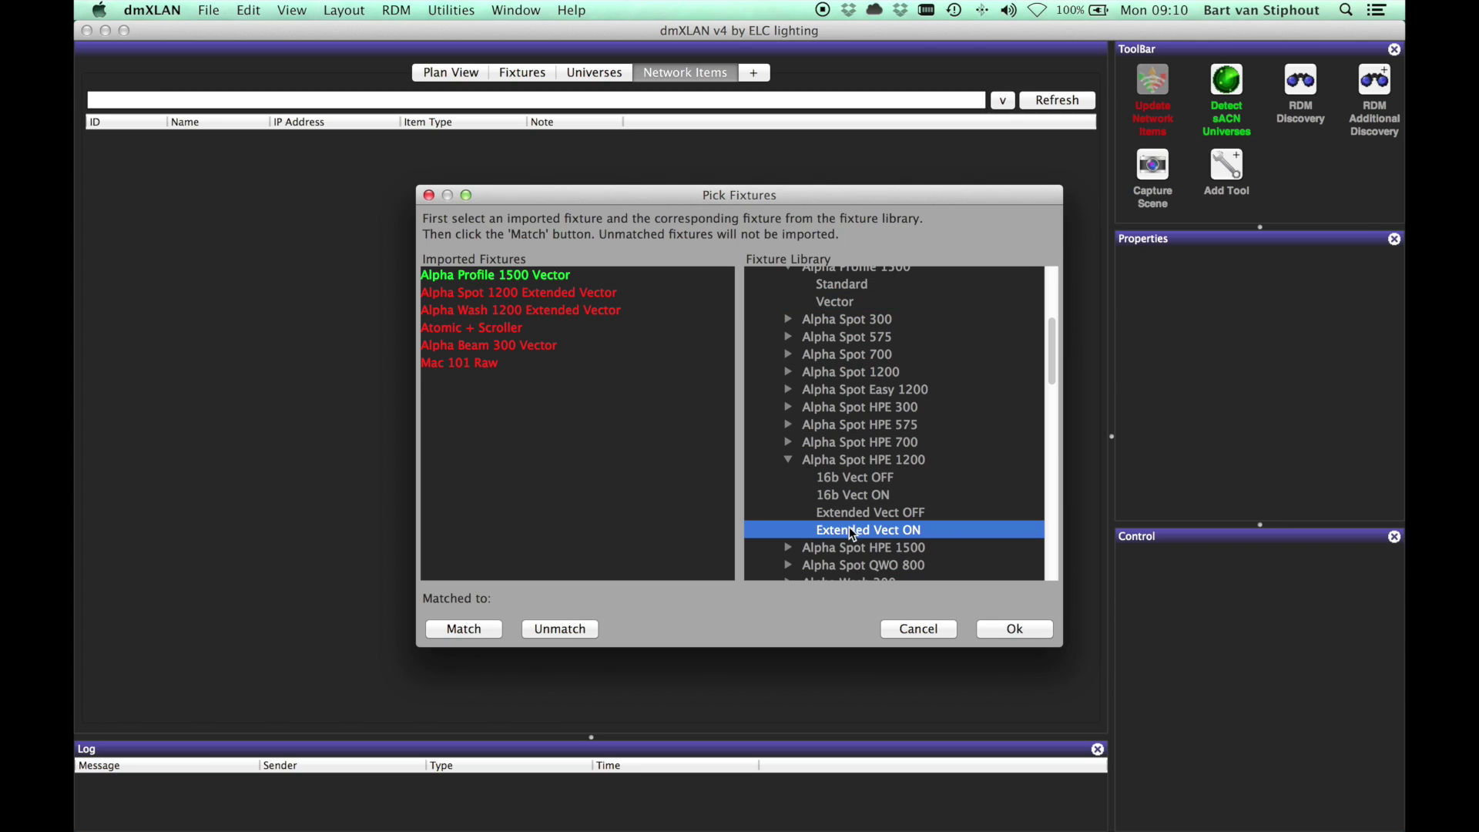
{"action": "left_click", "coordinate": [536, 295]}
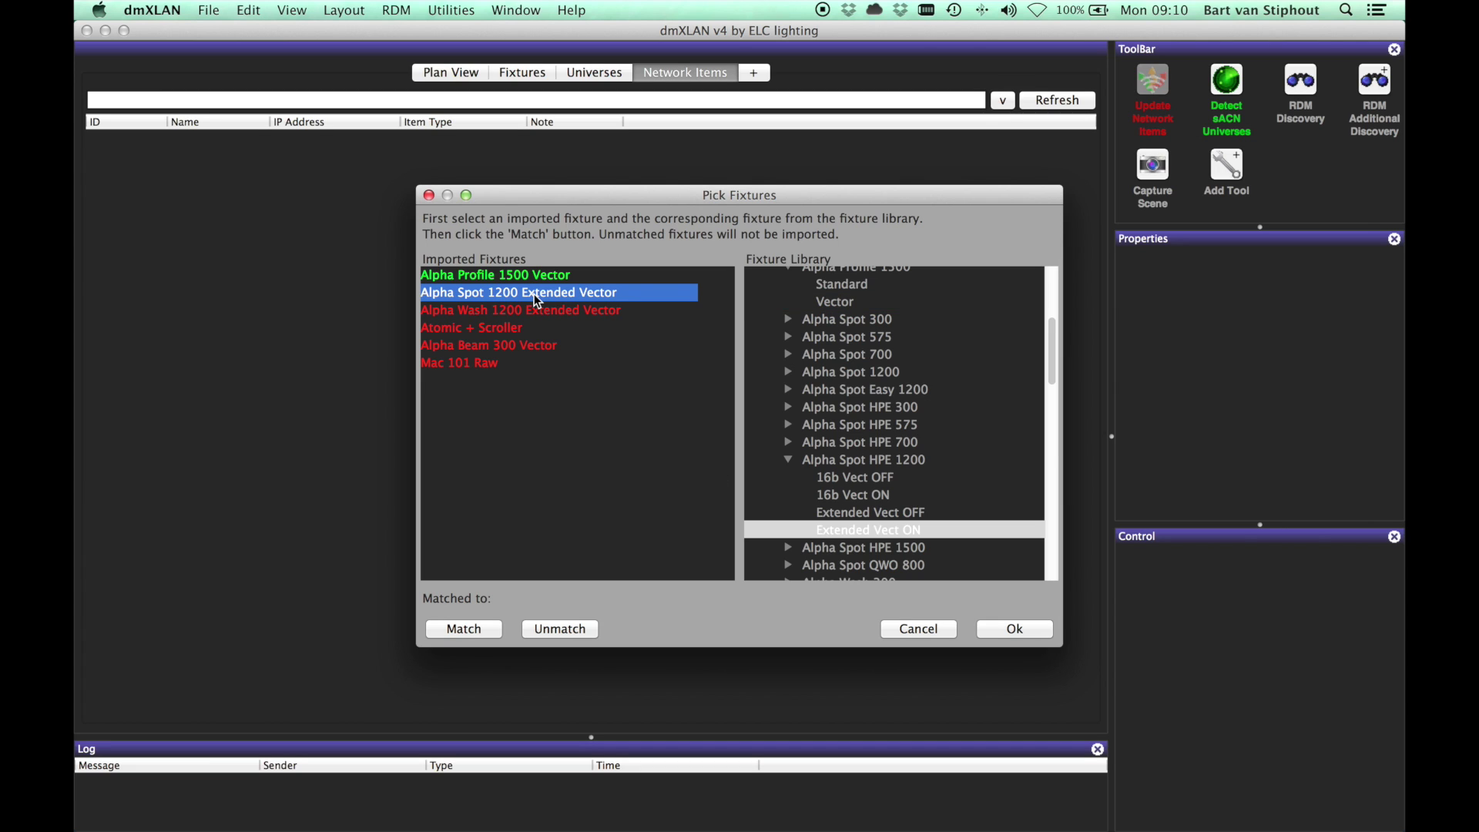
{"action": "left_click", "coordinate": [472, 629]}
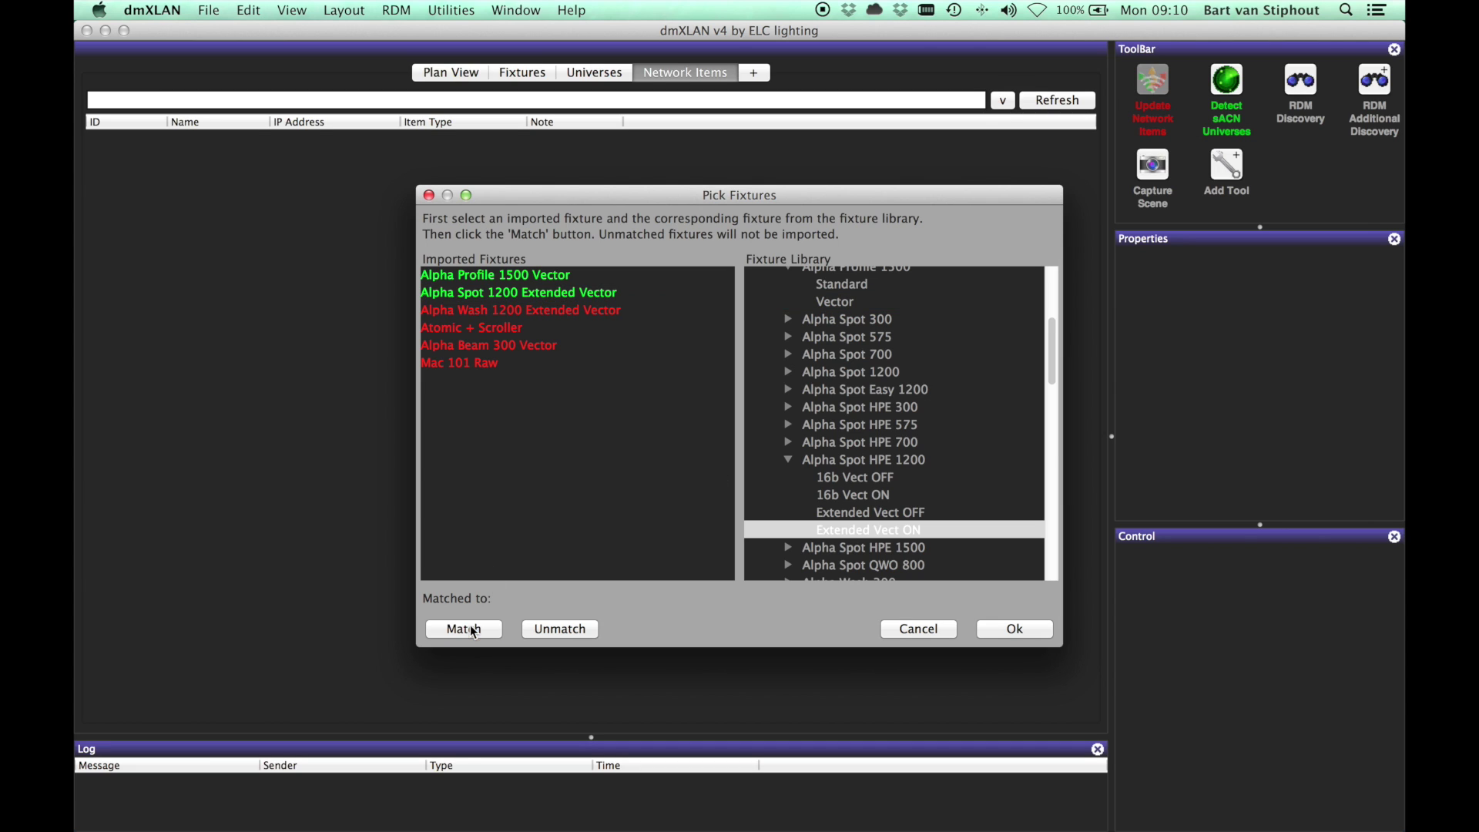
Step: Match the imported Alpha Wash 1200 Extended Vector to the Extended Vect ON mode of Clay Paky's Alpha Wash 1200
{"action": "left_click", "coordinate": [789, 460]}
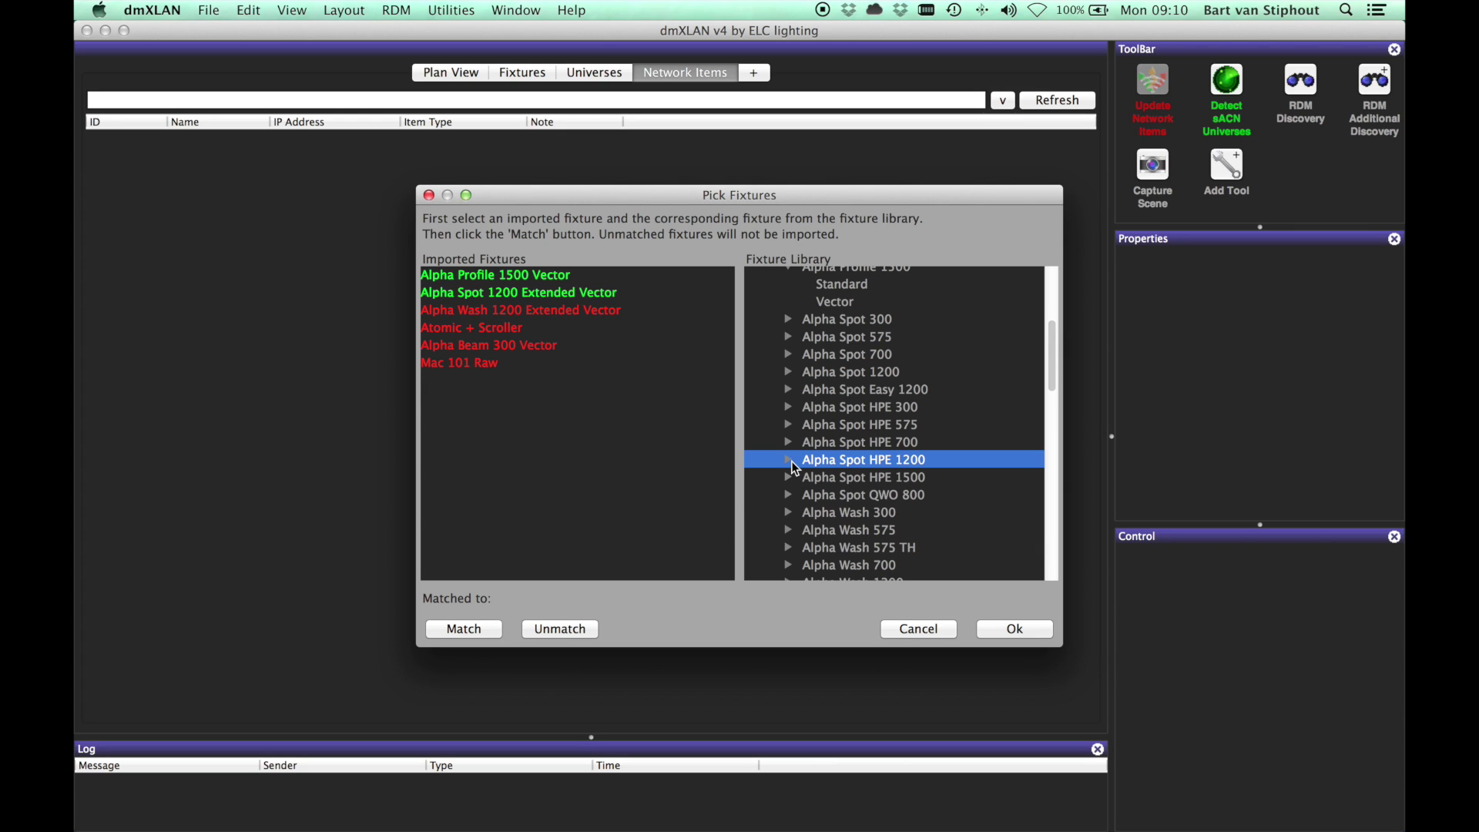
{"action": "scroll", "coordinate": [781, 530], "scroll_direction": "down", "scroll_amount": 3}
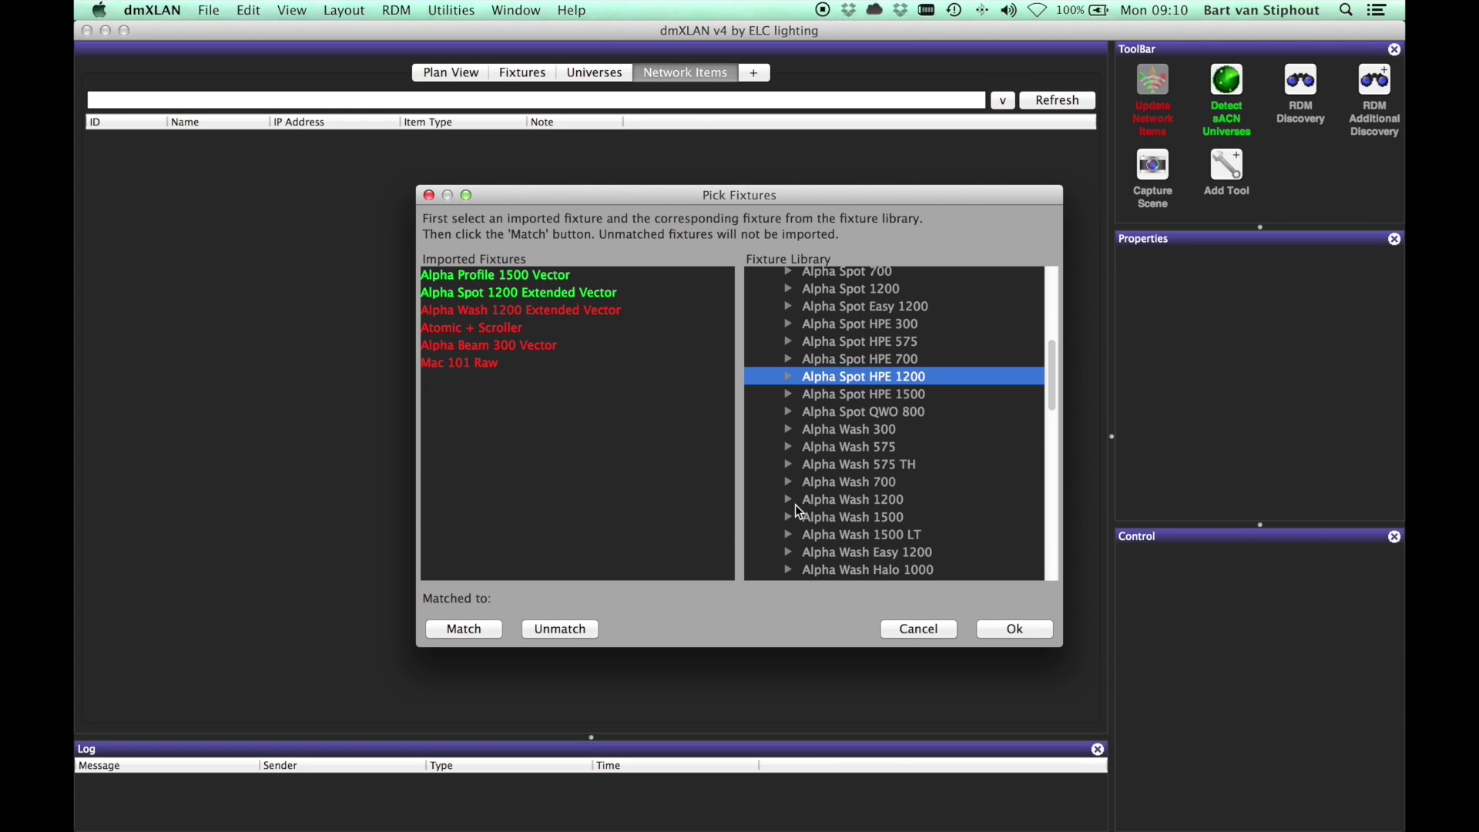
{"action": "left_click", "coordinate": [789, 501]}
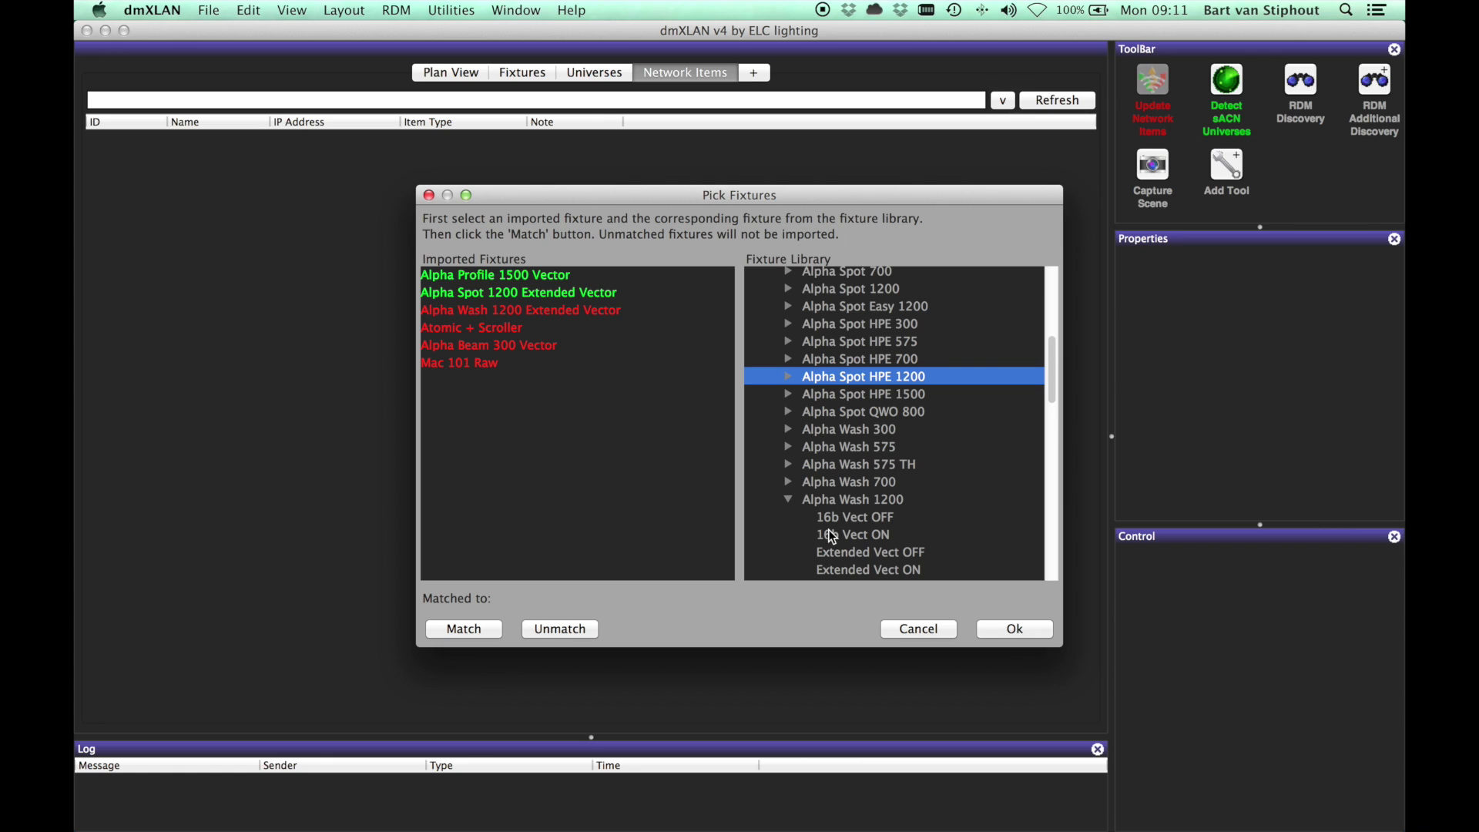
{"action": "scroll", "coordinate": [829, 532], "scroll_direction": "down", "scroll_amount": 2}
{"action": "left_click", "coordinate": [849, 543]}
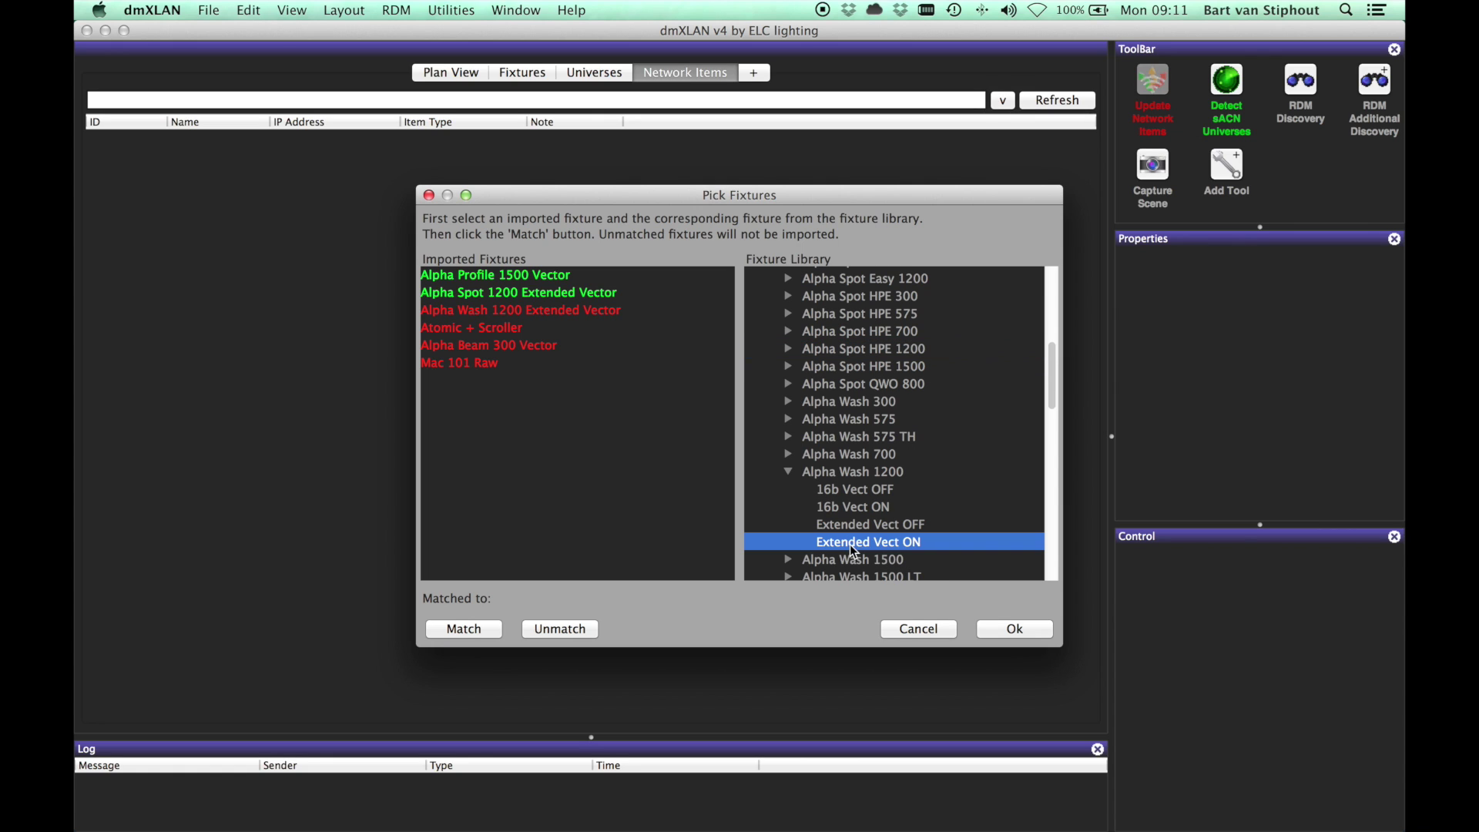
{"action": "left_click", "coordinate": [579, 311]}
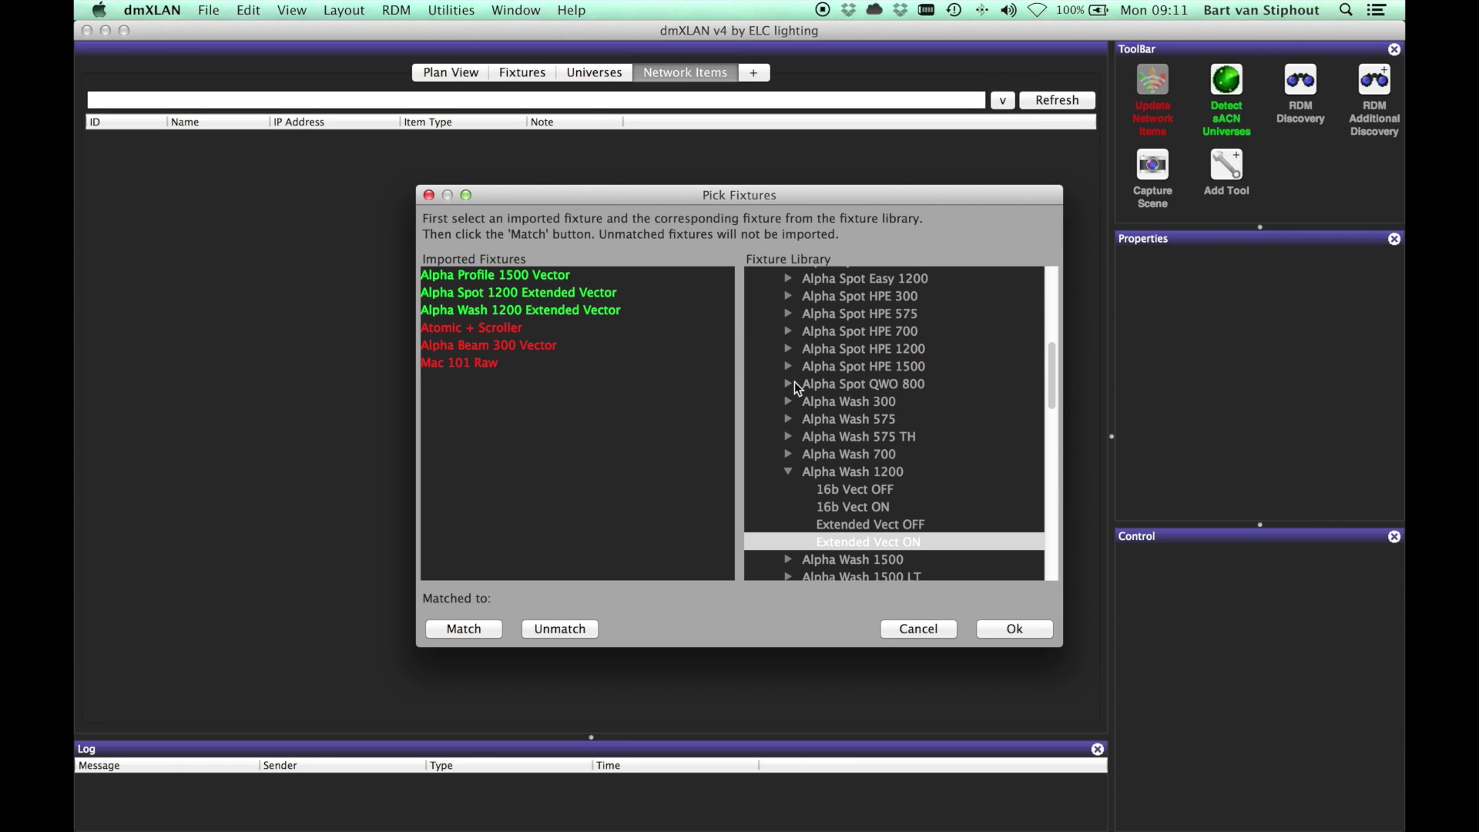
Step: Match the imported Alpha Beam 300 Vector to the Vector mode of Clay Paky's Alpha Beam 300
{"action": "scroll", "coordinate": [793, 381], "scroll_direction": "up", "scroll_amount": 10}
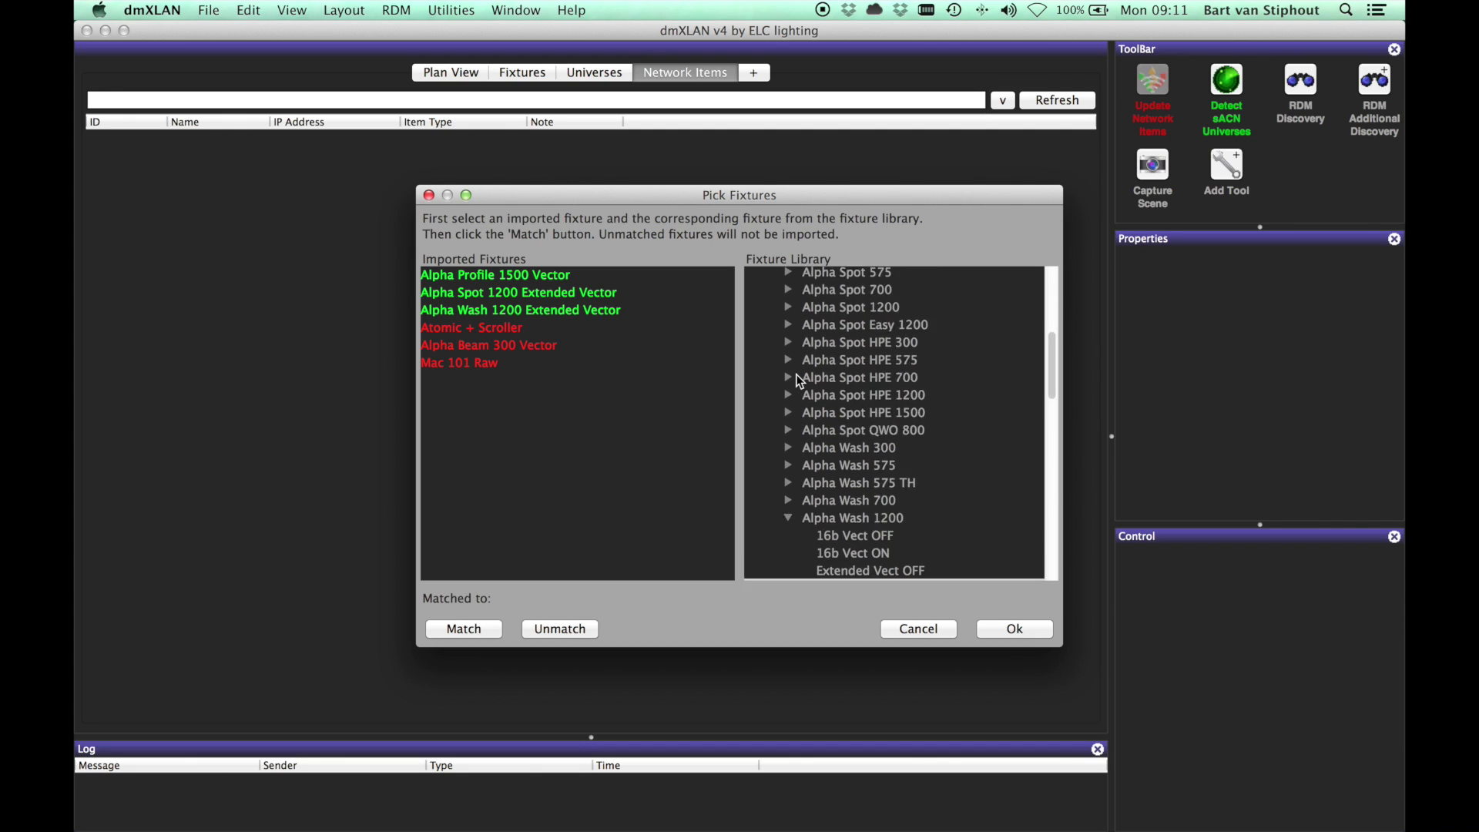
{"action": "left_click", "coordinate": [787, 400]}
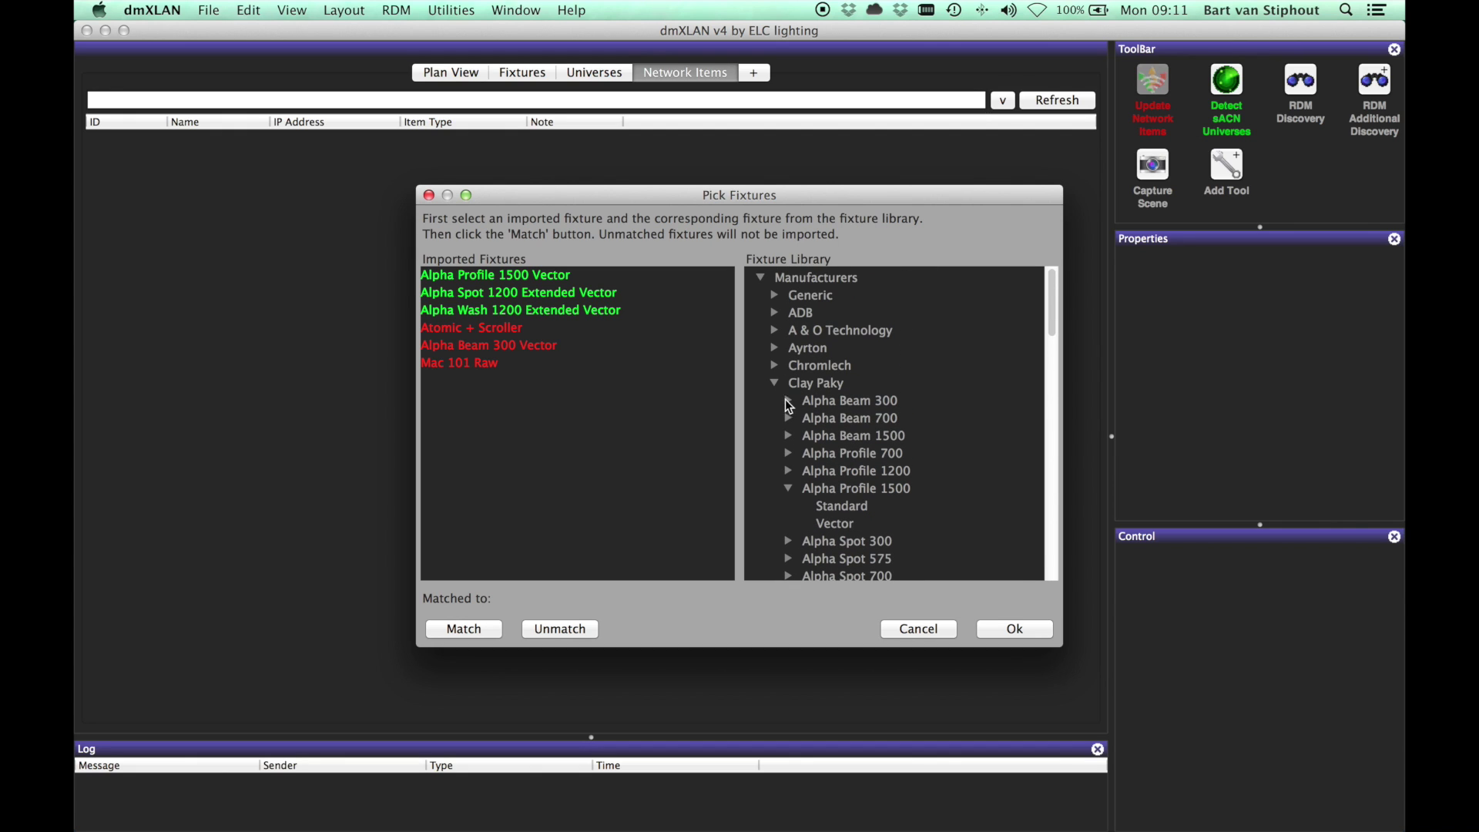
{"action": "left_click", "coordinate": [836, 436]}
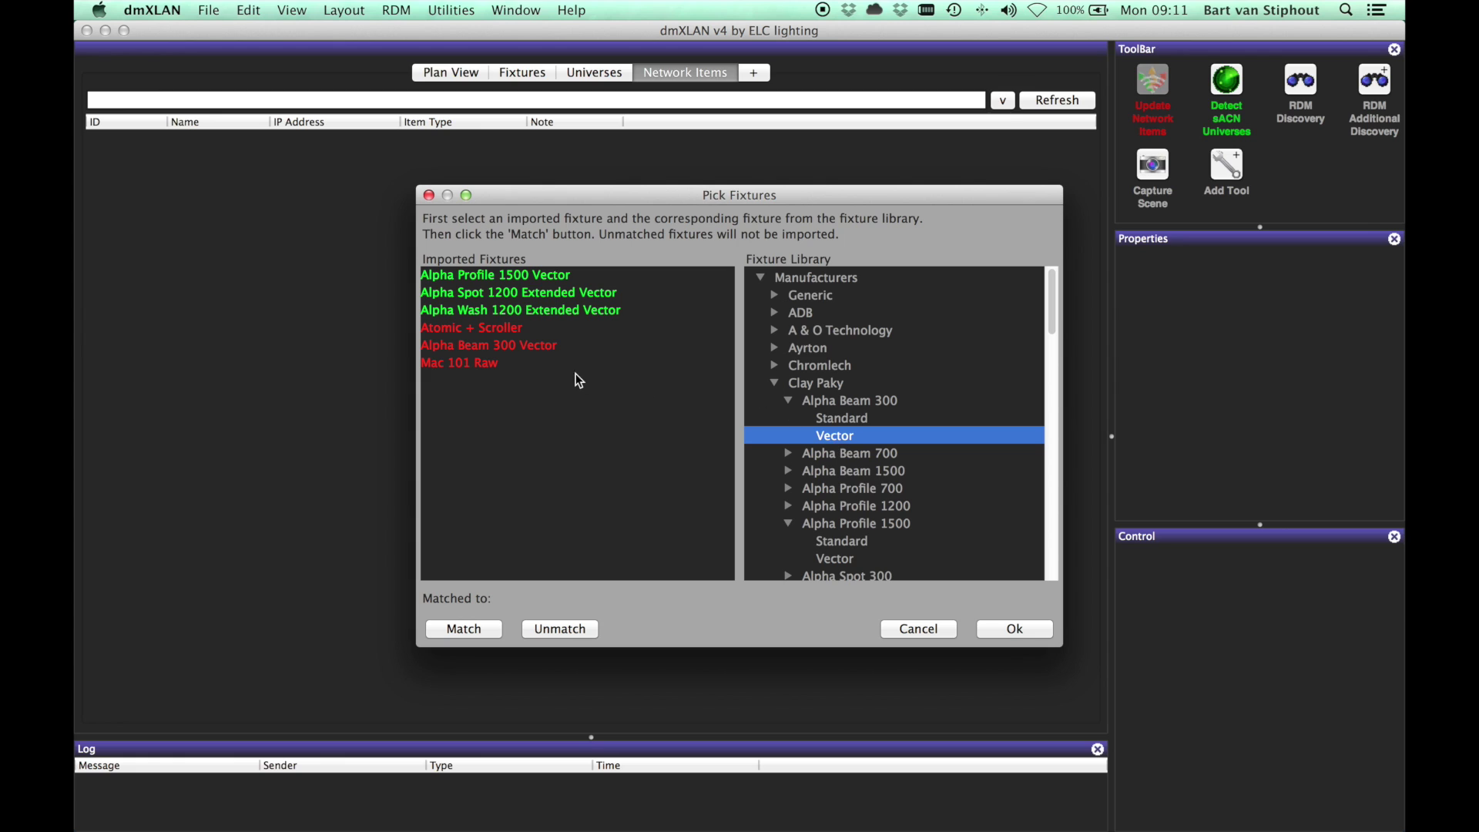
{"action": "double_click", "coordinate": [545, 346]}
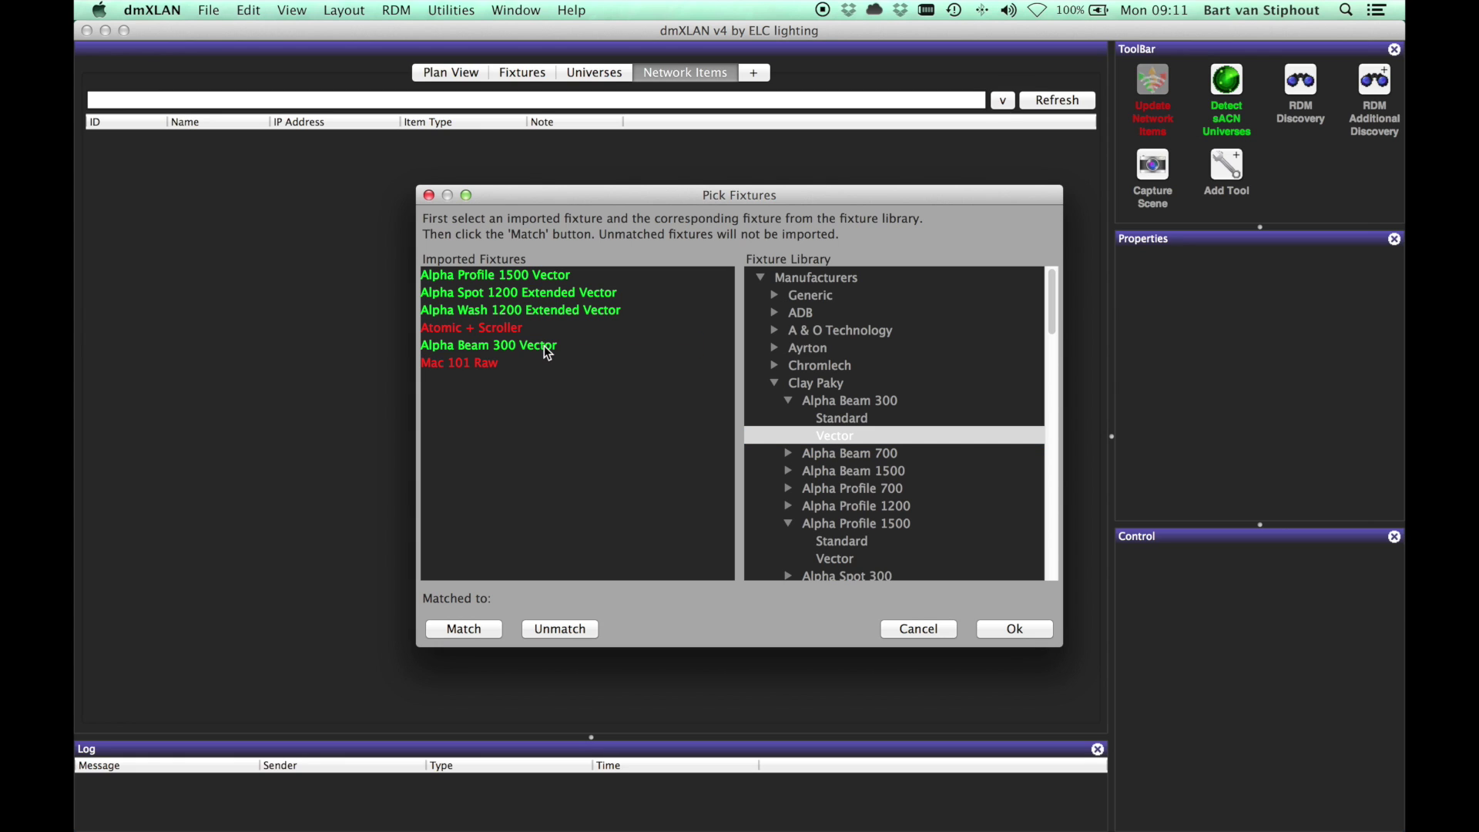
Step: Match the imported Atomic + Scroller to Martin's Atomic Colors (No break) in the fixture library
{"action": "left_click", "coordinate": [775, 384]}
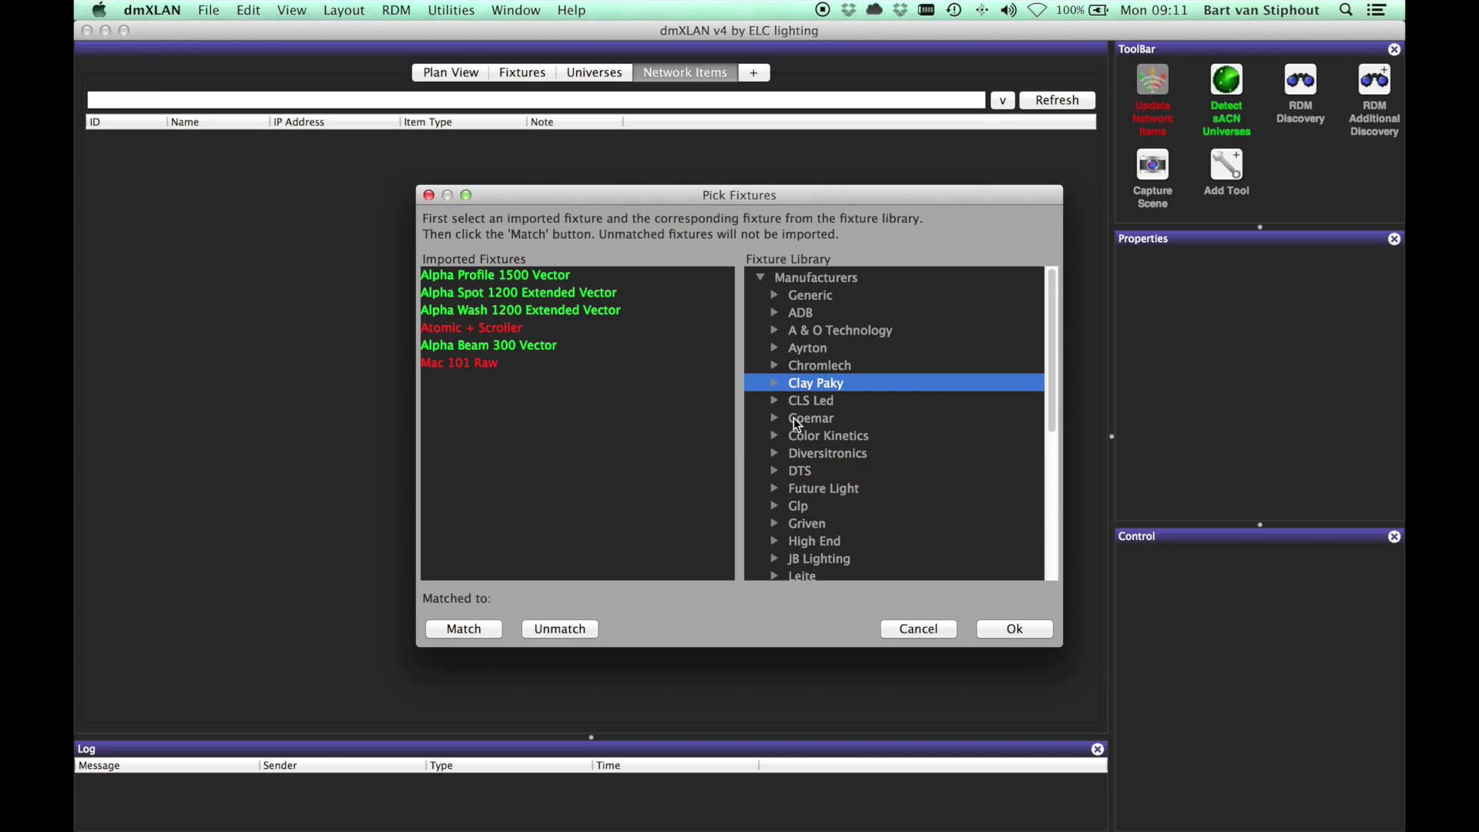
{"action": "scroll", "coordinate": [794, 418], "scroll_direction": "down", "scroll_amount": 3}
{"action": "scroll", "coordinate": [794, 418], "scroll_direction": "down", "scroll_amount": 3}
{"action": "left_click", "coordinate": [775, 458]}
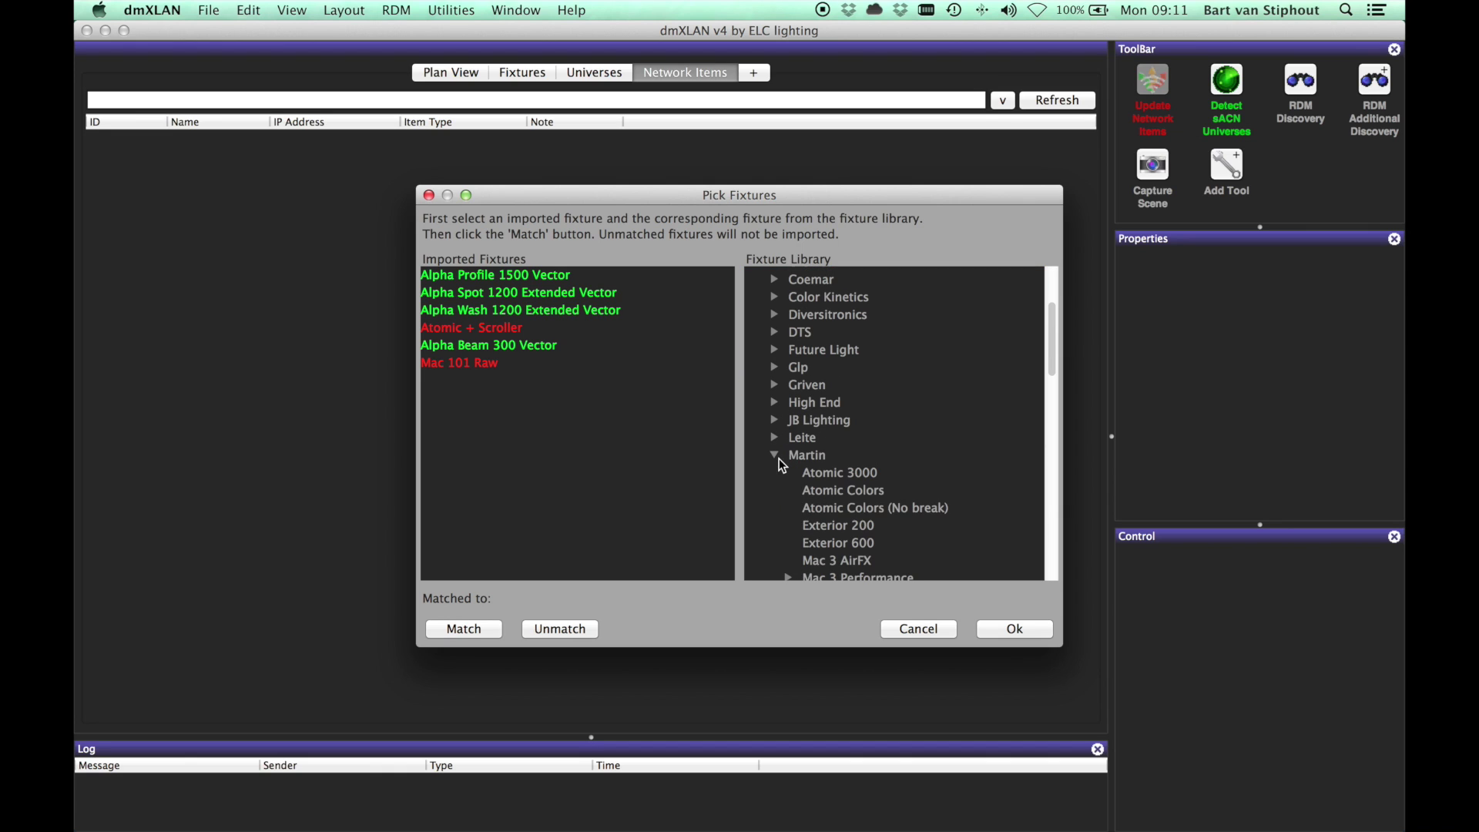
{"action": "left_click", "coordinate": [830, 511]}
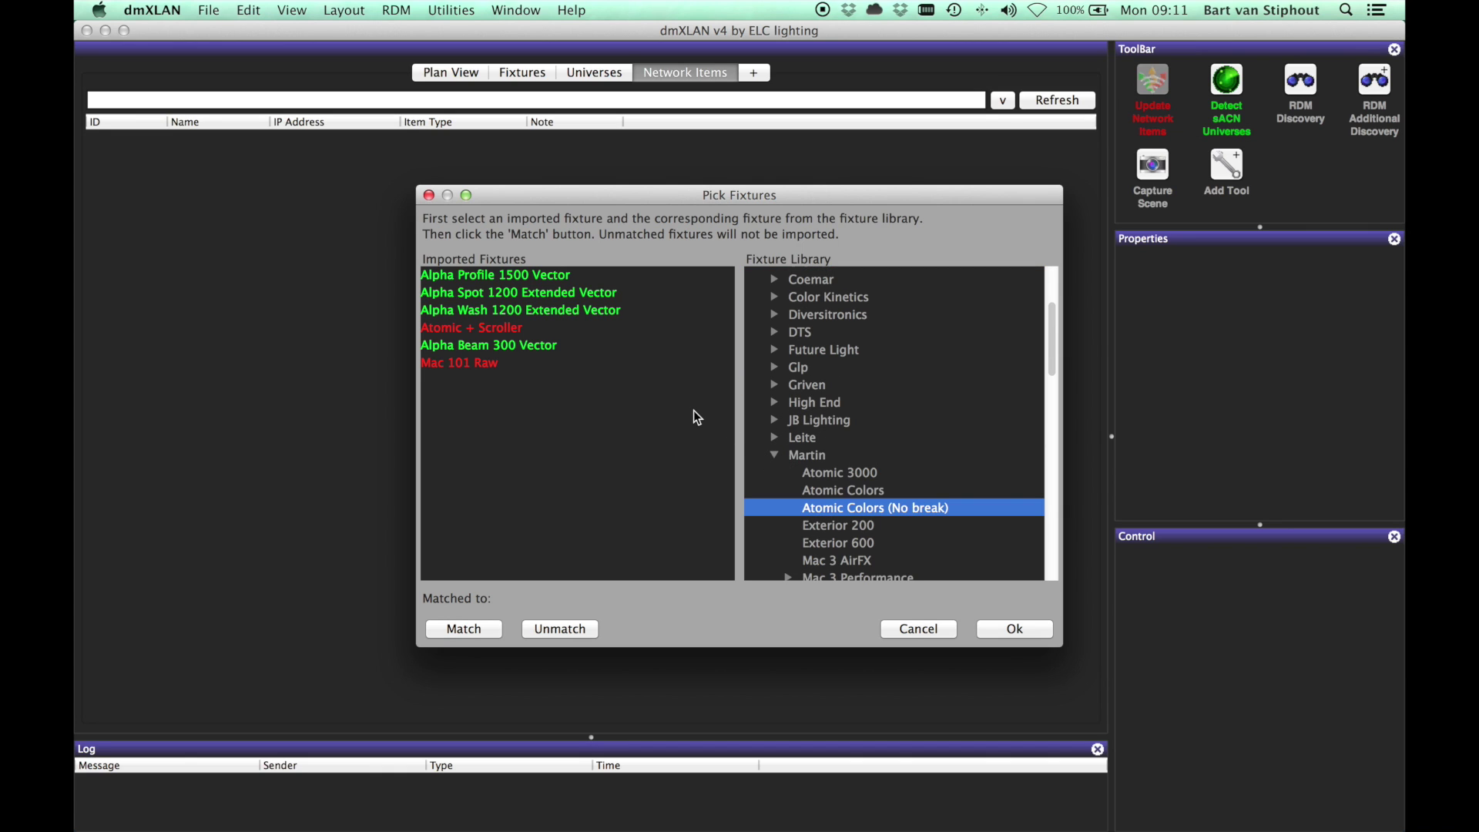
{"action": "double_click", "coordinate": [501, 330]}
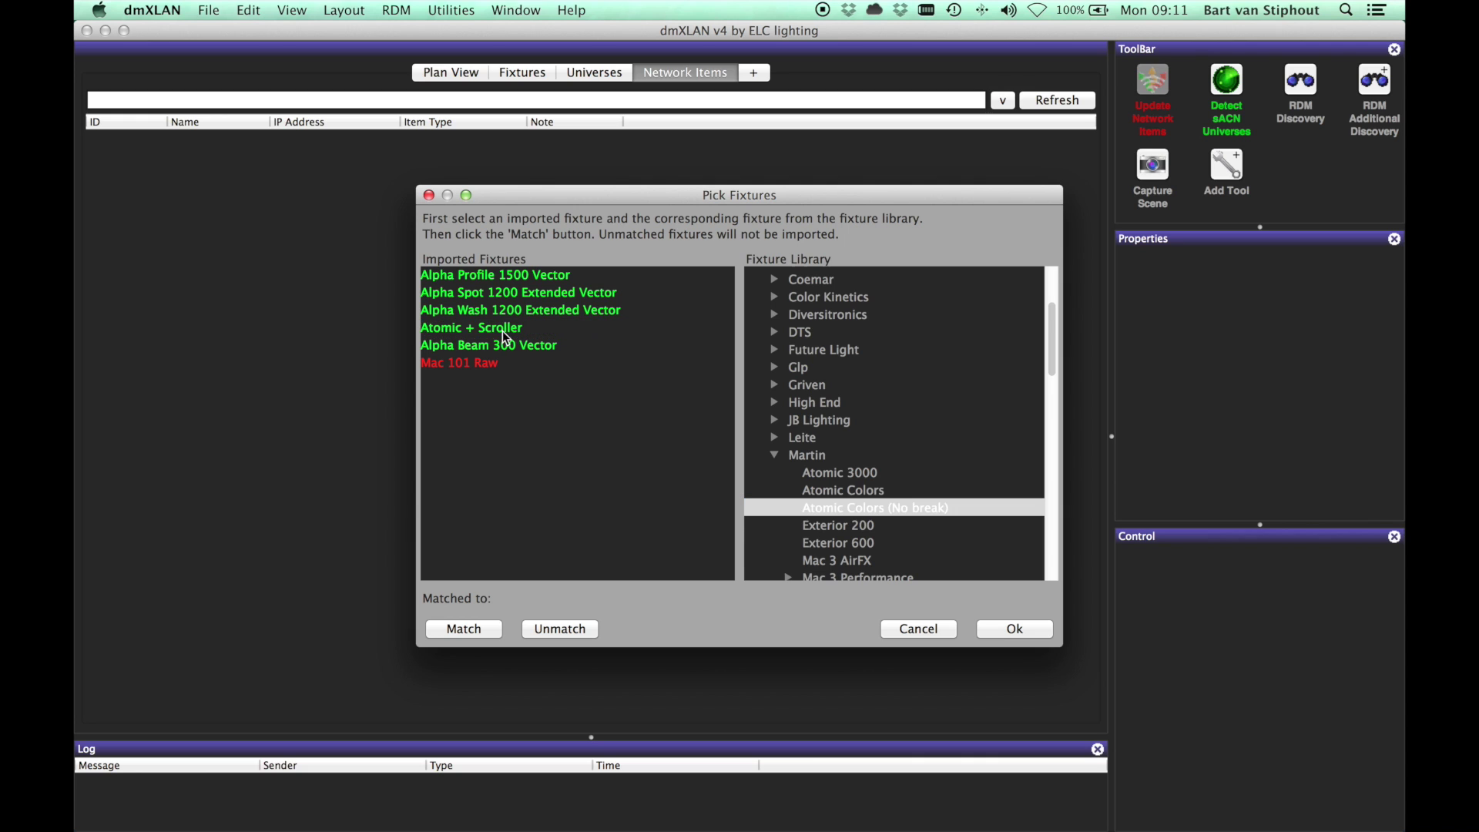
{"action": "scroll", "coordinate": [864, 459], "scroll_direction": "down", "scroll_amount": 10}
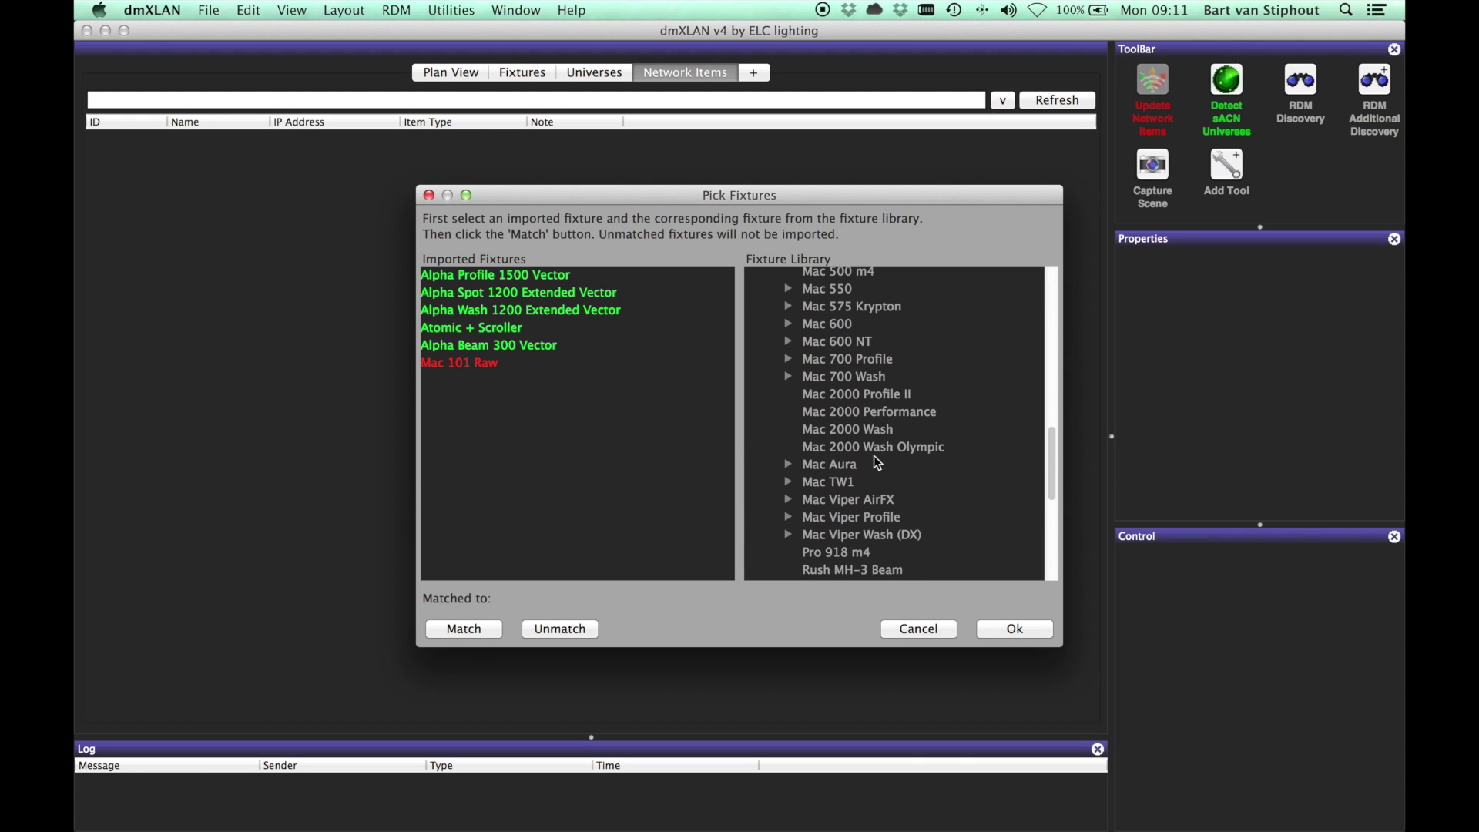
{"action": "scroll", "coordinate": [874, 455], "scroll_direction": "up", "scroll_amount": 10}
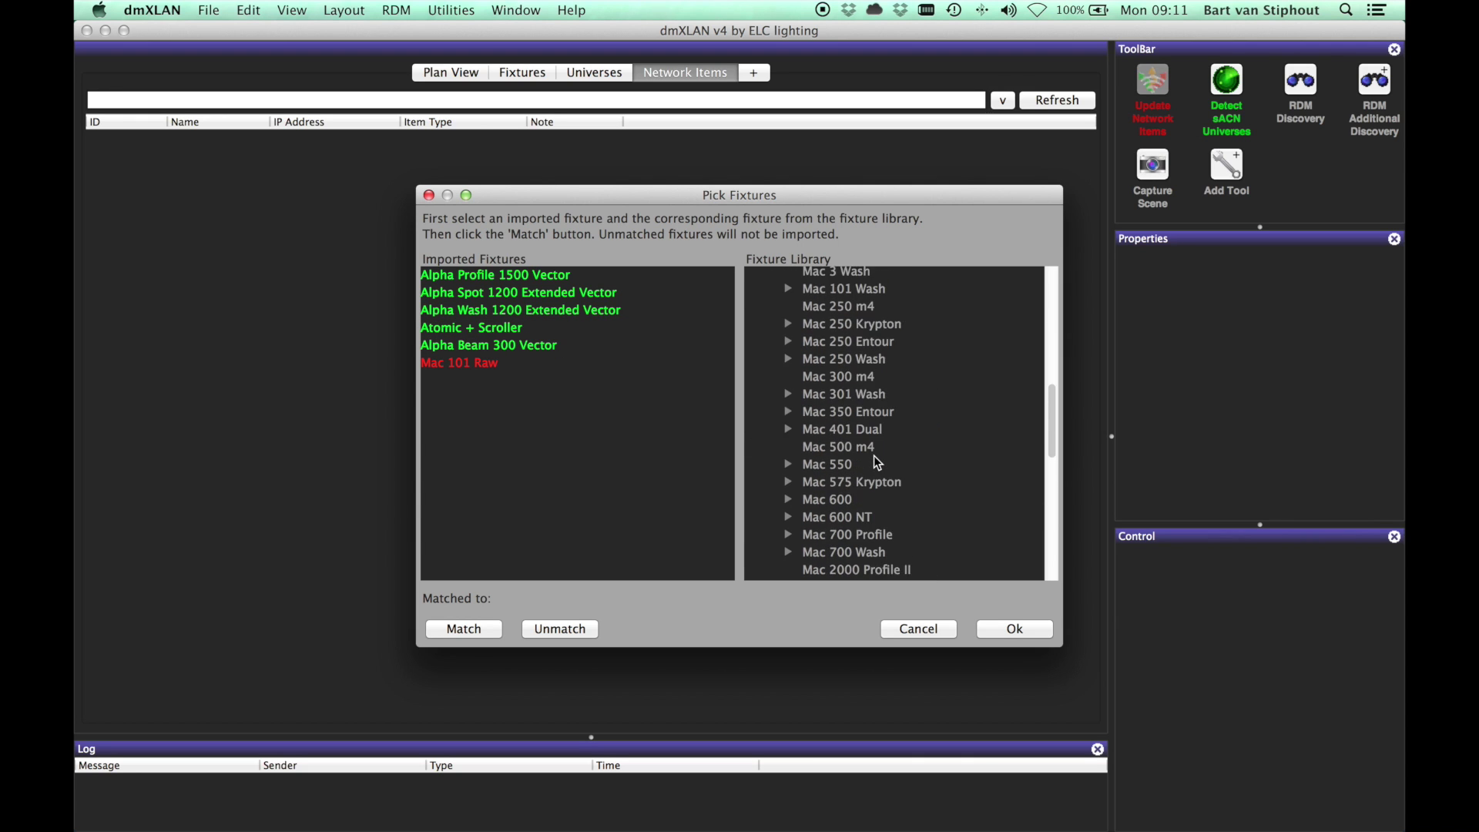
{"action": "scroll", "coordinate": [874, 455], "scroll_direction": "up", "scroll_amount": 1}
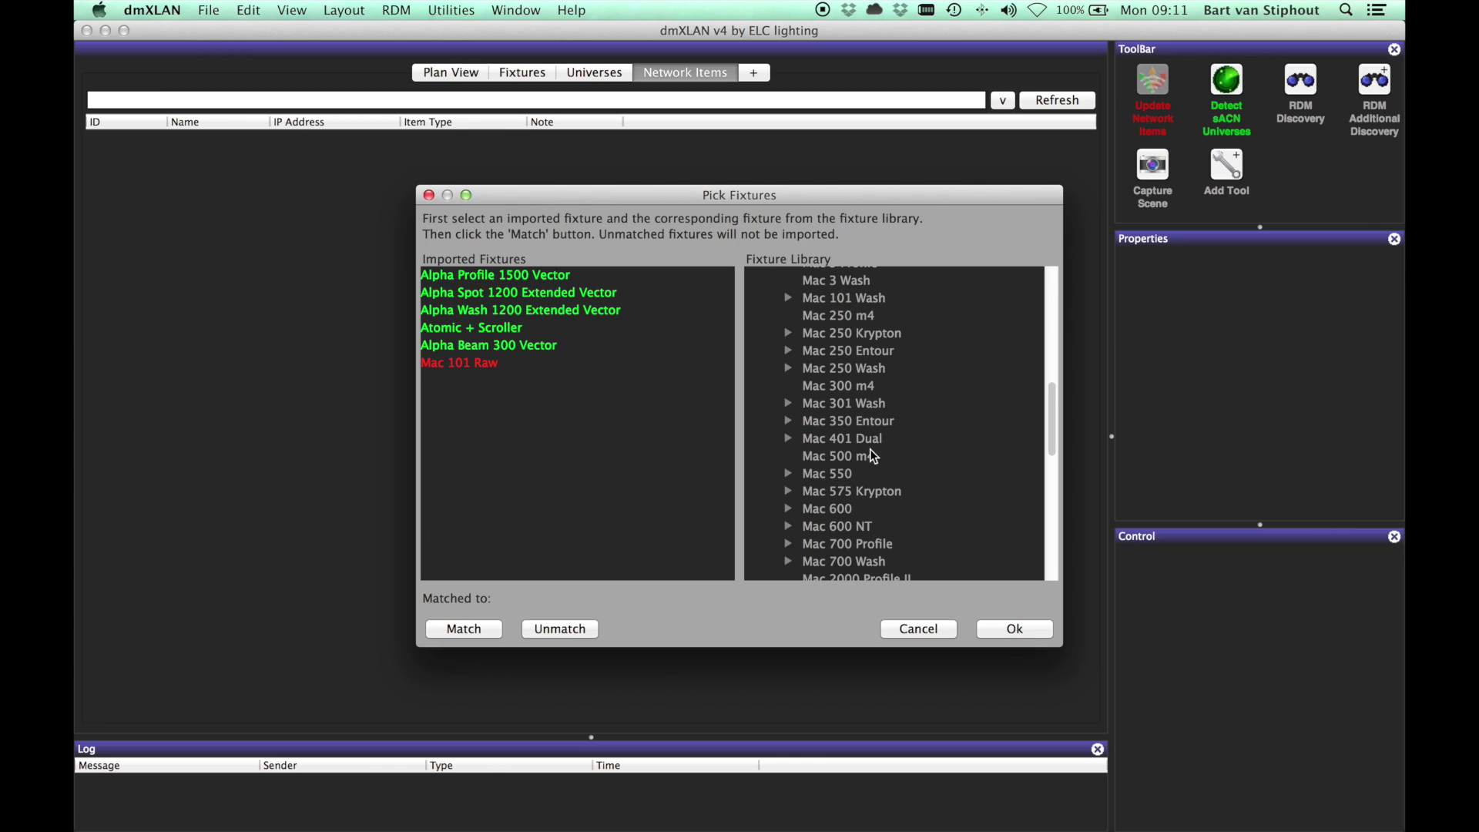
{"action": "left_click", "coordinate": [789, 301]}
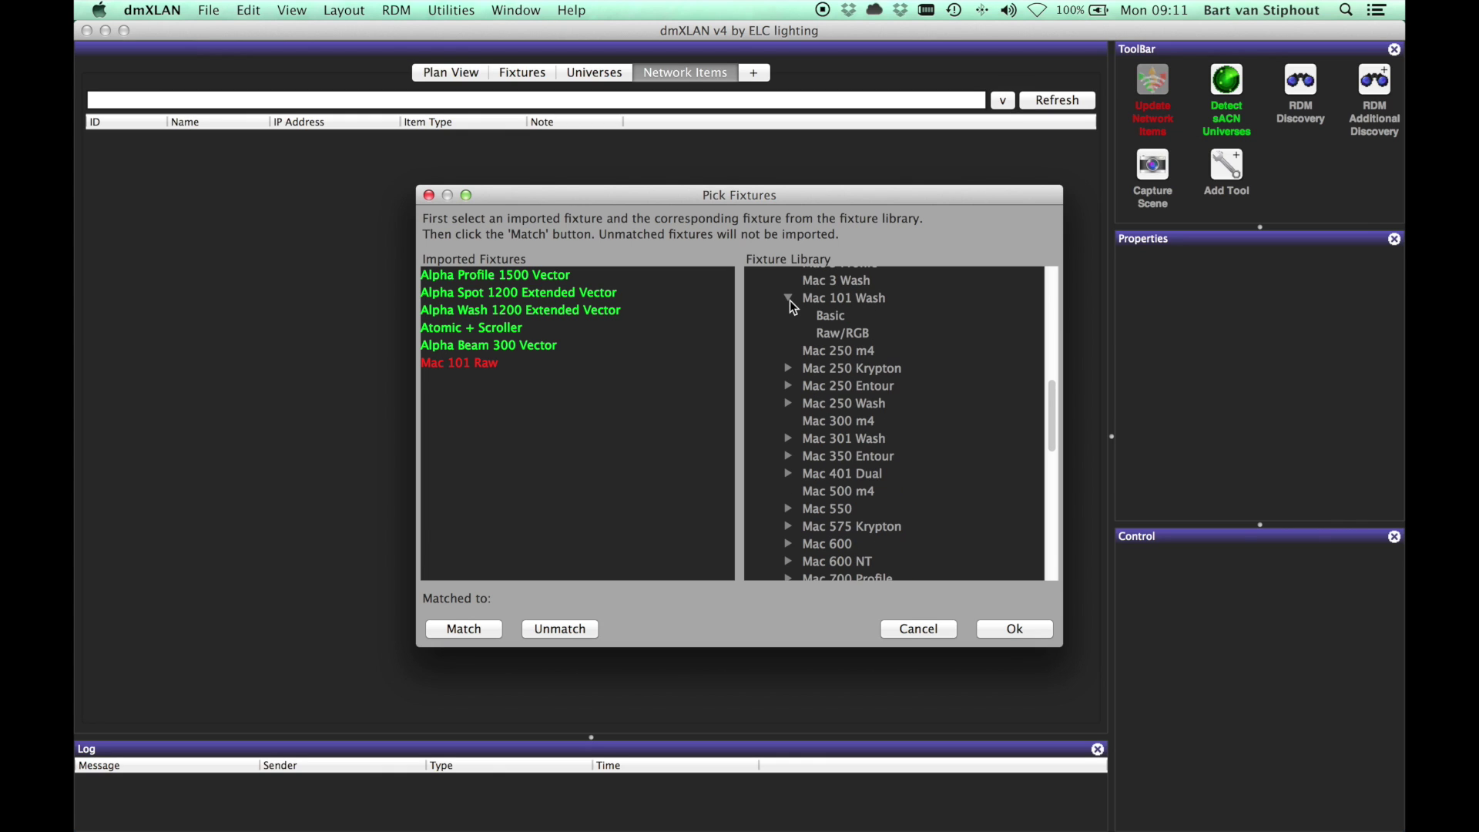
{"action": "left_click", "coordinate": [835, 335]}
{"action": "left_click", "coordinate": [486, 366]}
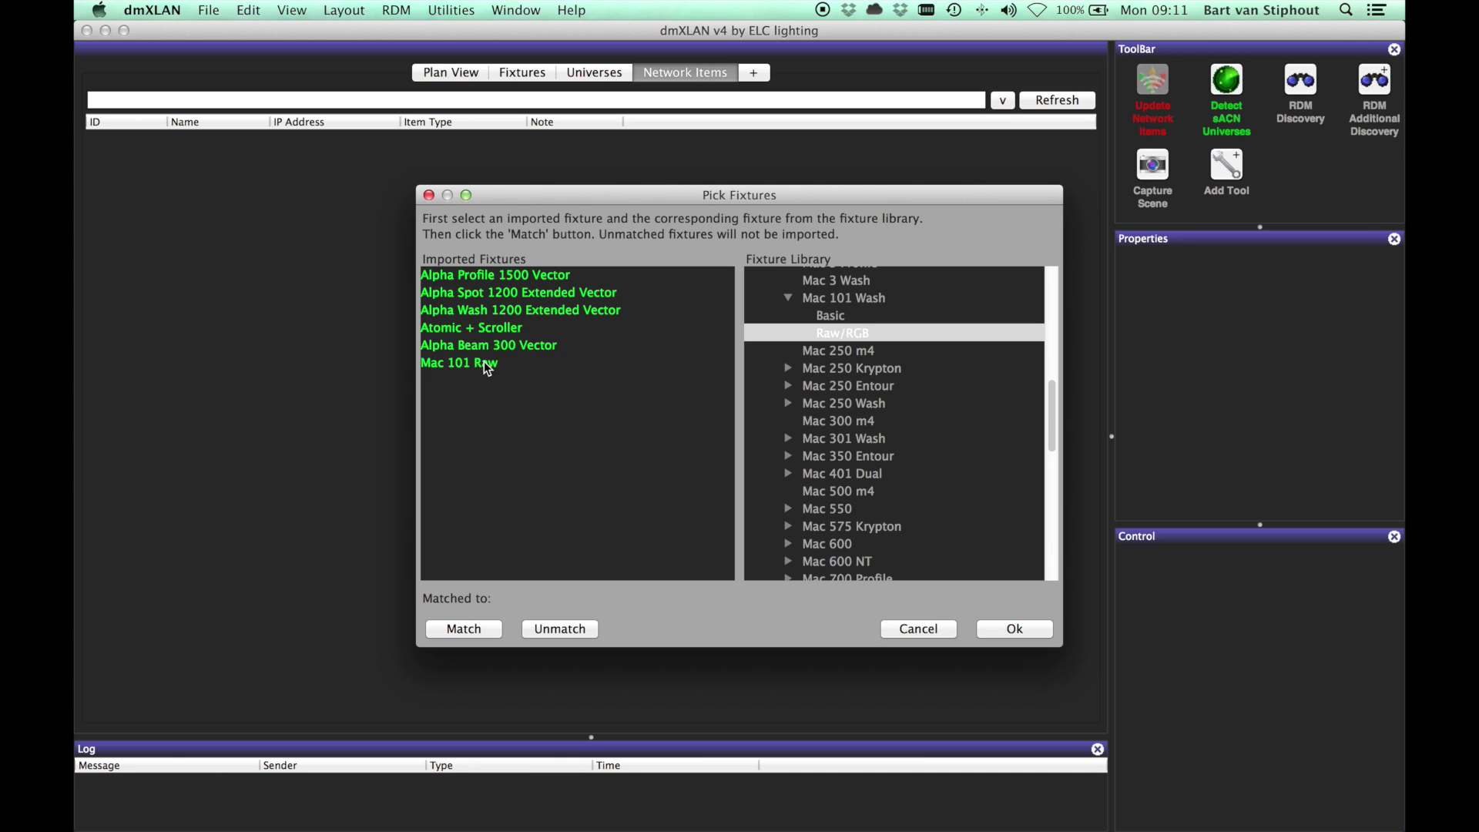
{"action": "left_click", "coordinate": [1015, 629]}
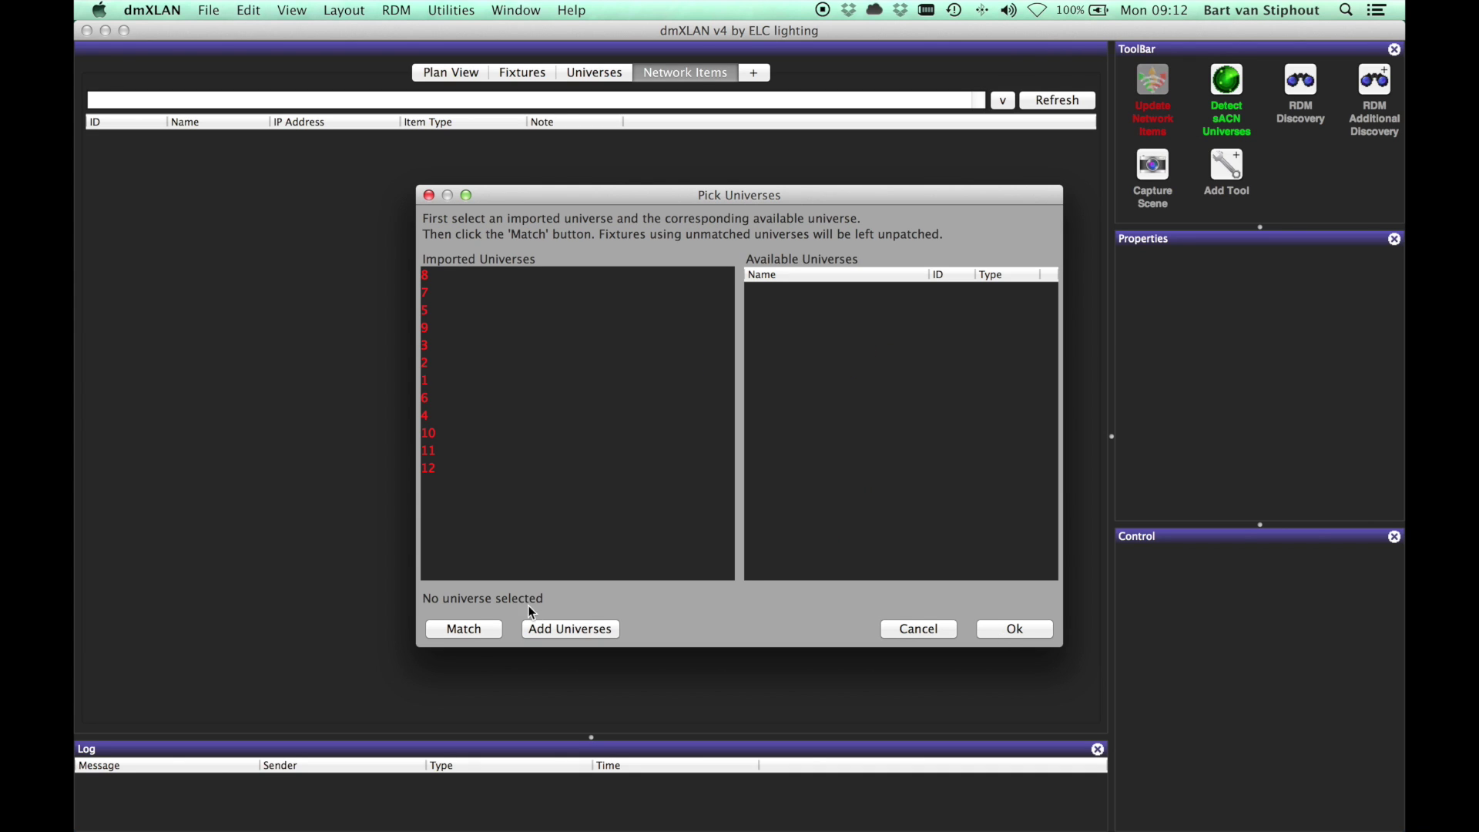
Step: Add 12 Art-Net universes named Universe, starting at universe ID 1
{"action": "left_click", "coordinate": [552, 629]}
{"action": "double_click", "coordinate": [867, 349]}
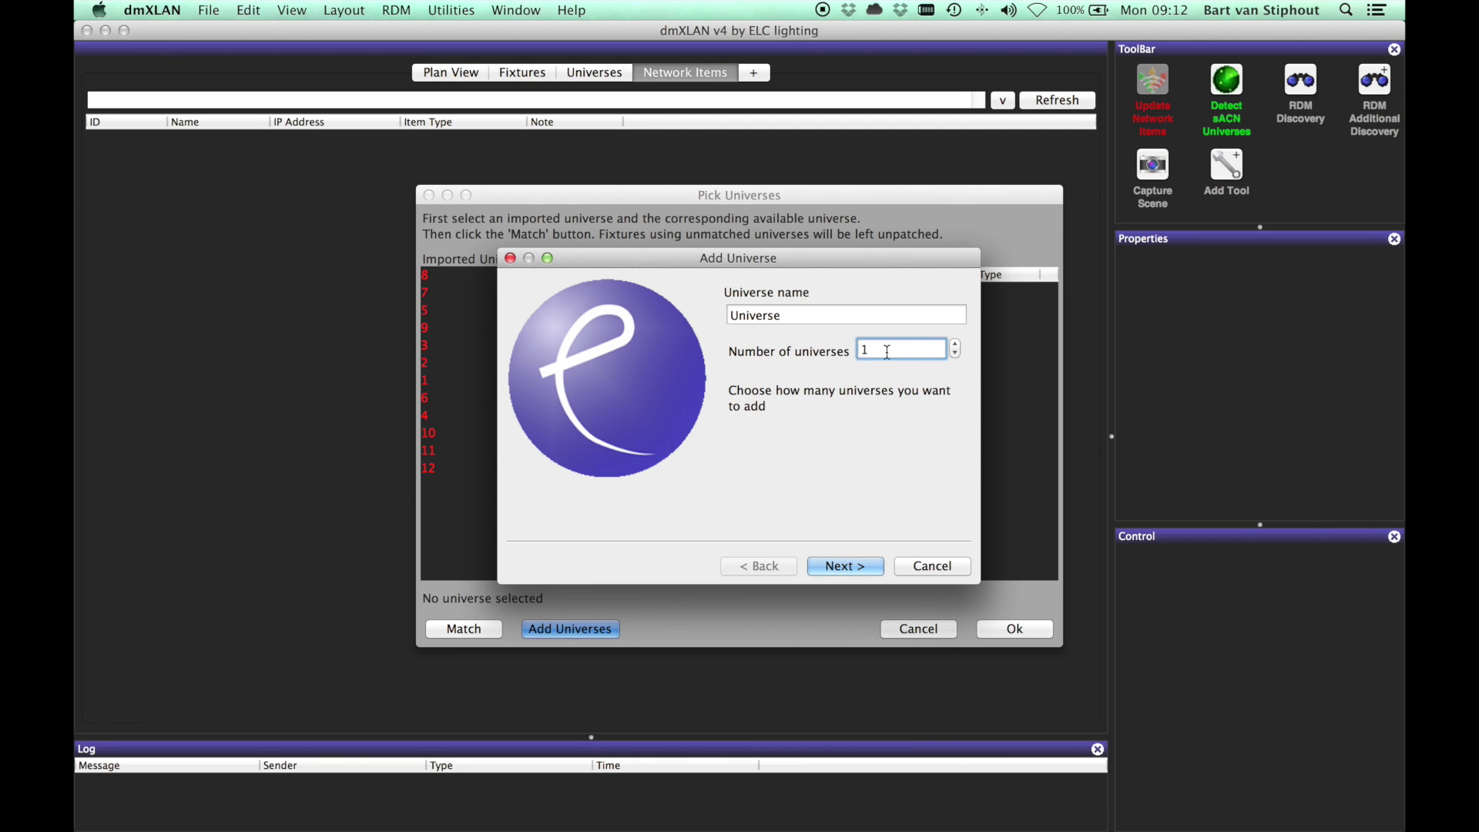
{"action": "type", "text": "12"}
{"action": "left_click", "coordinate": [839, 568]}
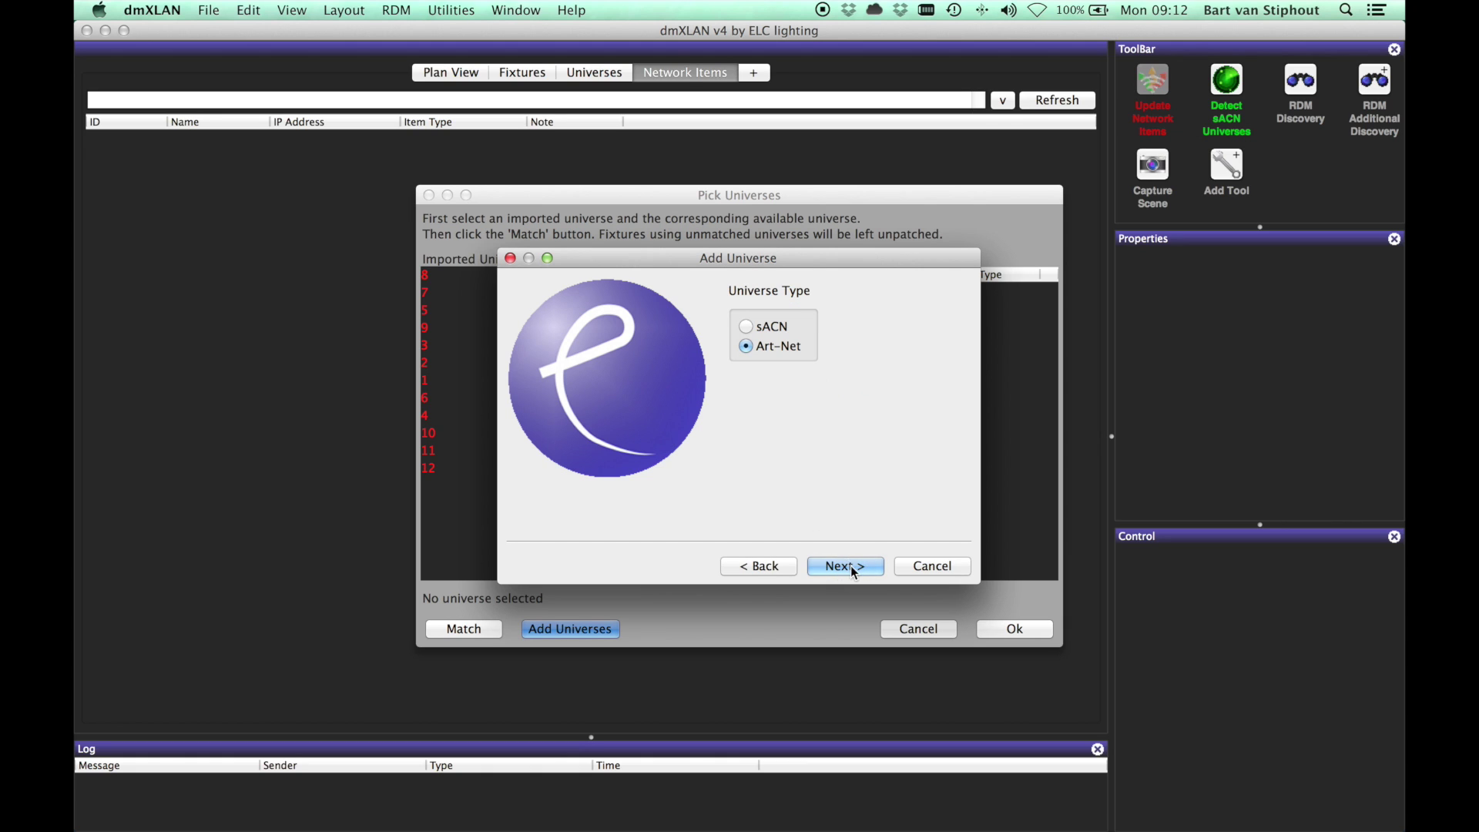
{"action": "left_click", "coordinate": [847, 566]}
{"action": "type", "text": "1"}
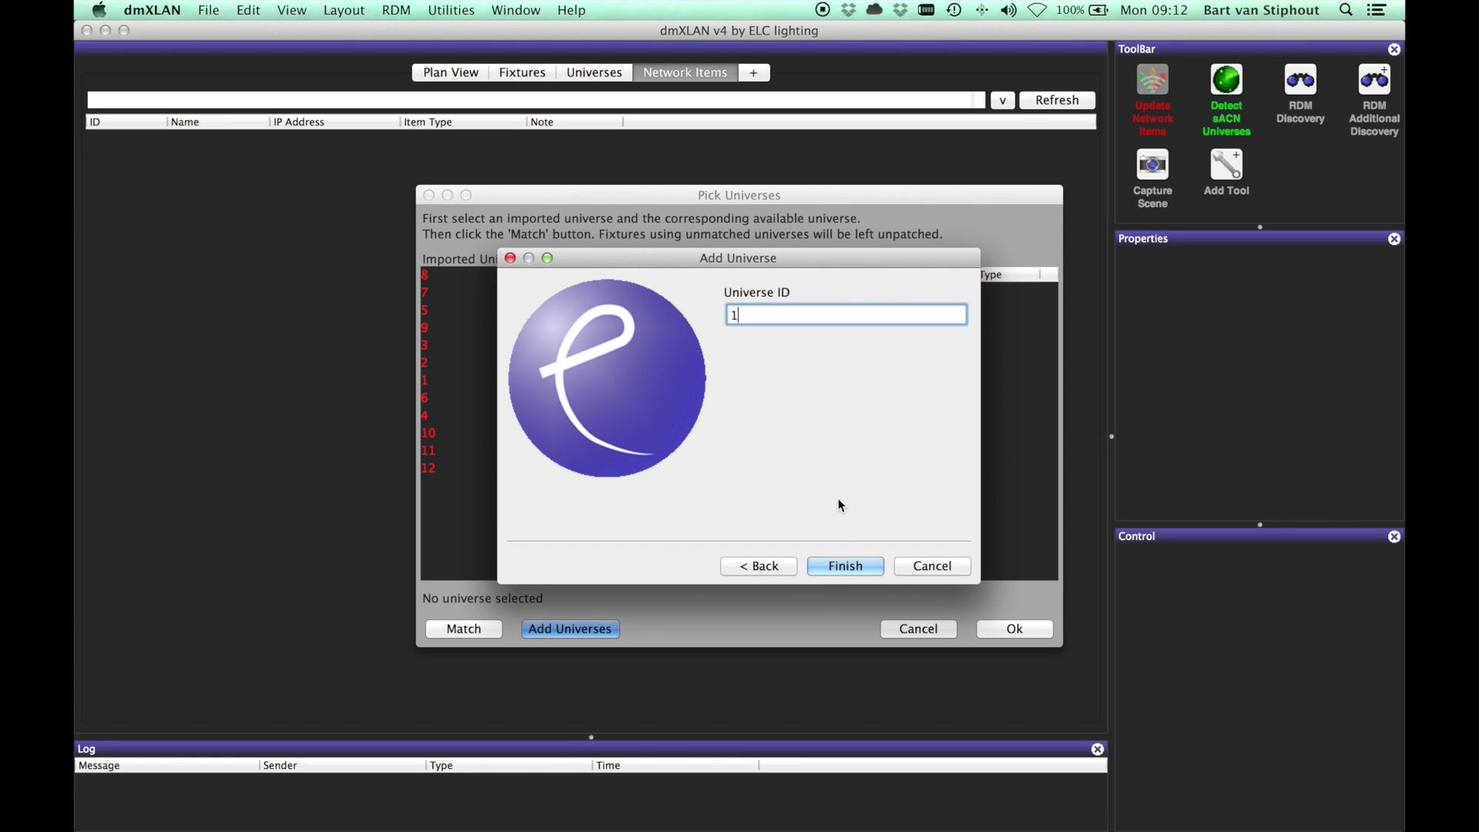
{"action": "left_click", "coordinate": [840, 570]}
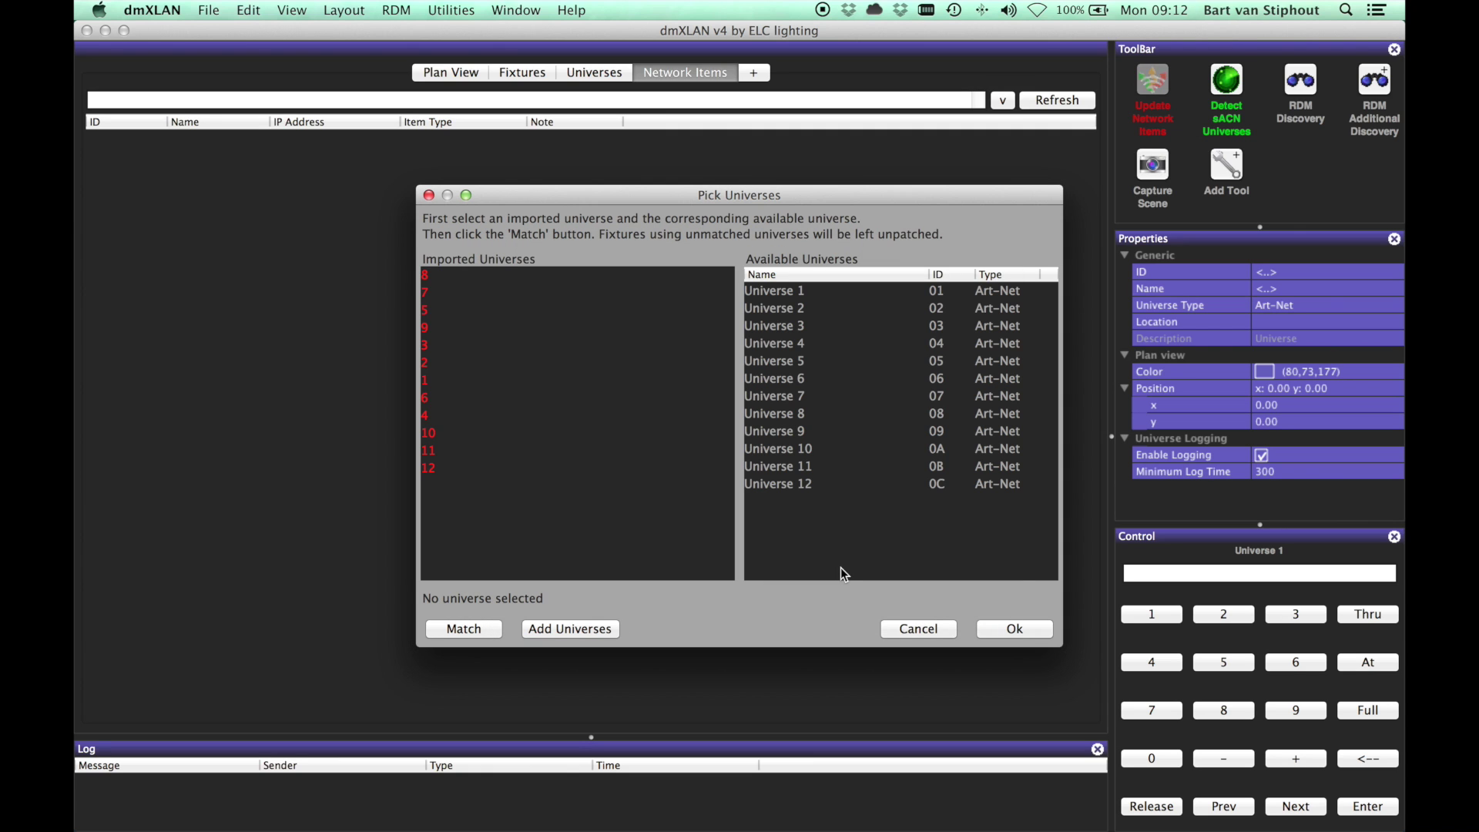
Step: Match imported universes 1, 2, 3 and 4 to the available Universe 1, Universe 2, Universe 3 and Universe 4 respectively
{"action": "left_click", "coordinate": [447, 381]}
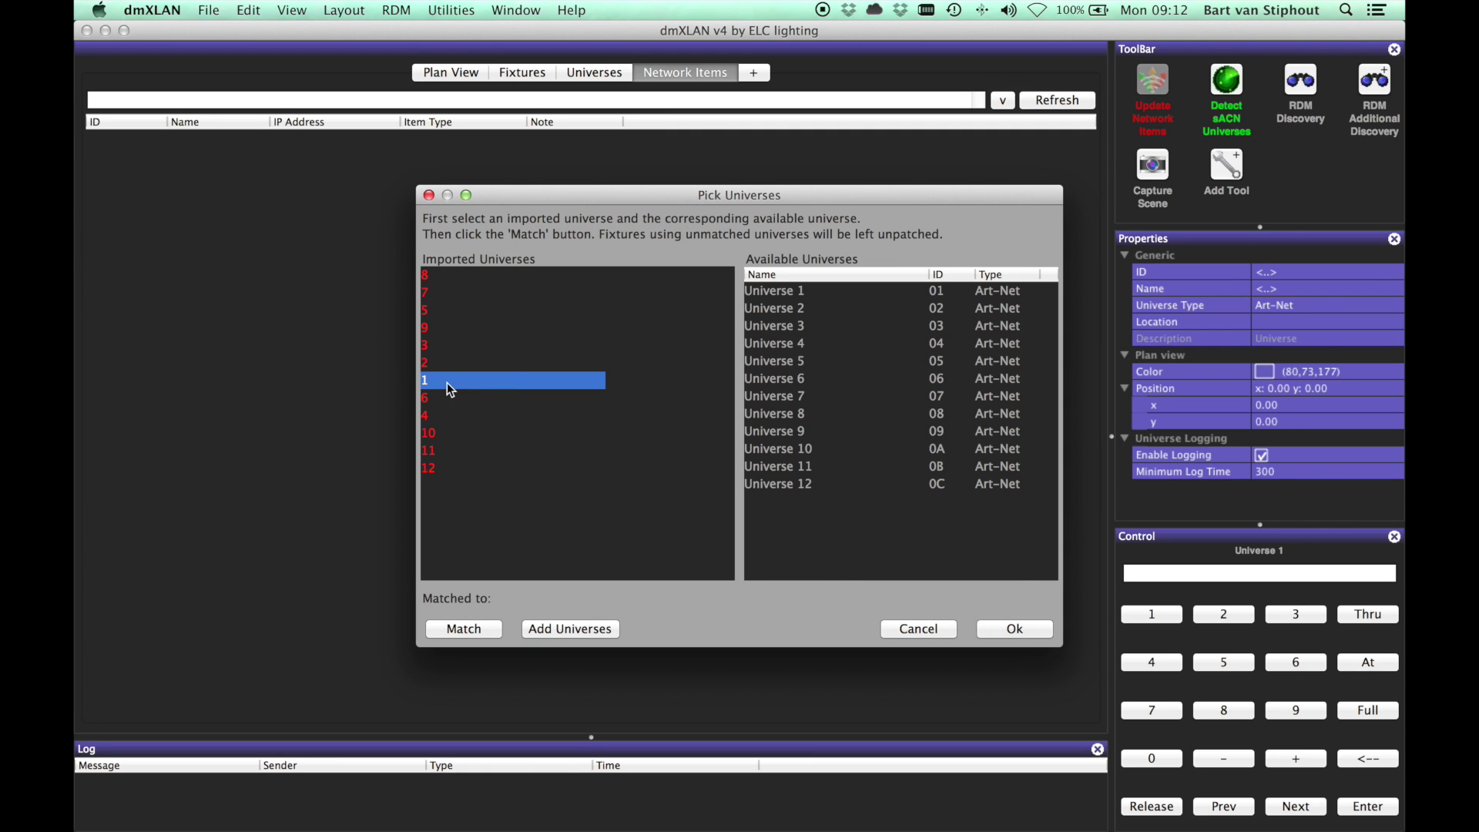
{"action": "left_click", "coordinate": [794, 294]}
{"action": "left_click", "coordinate": [817, 309]}
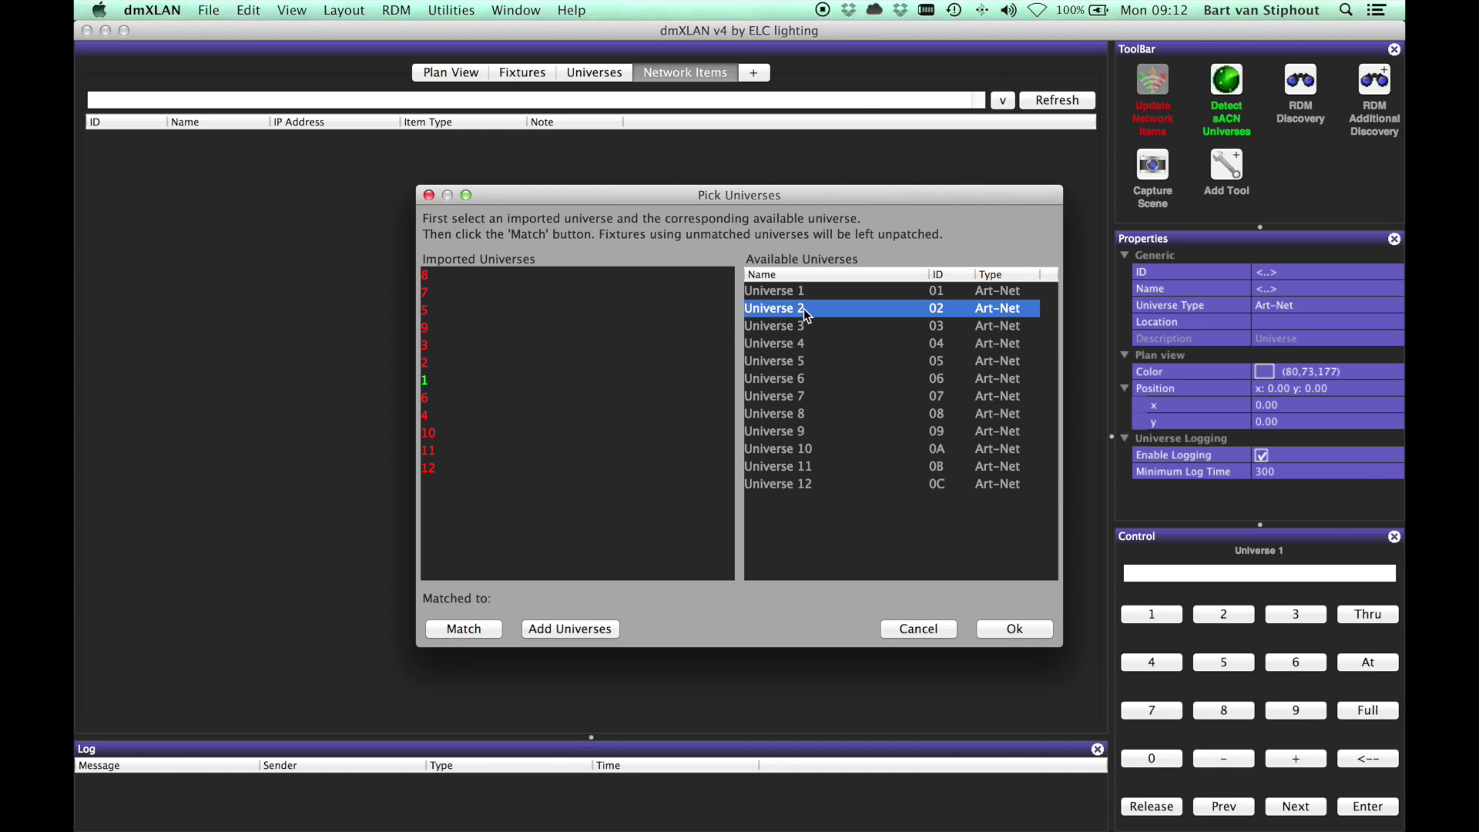
{"action": "left_click", "coordinate": [452, 367]}
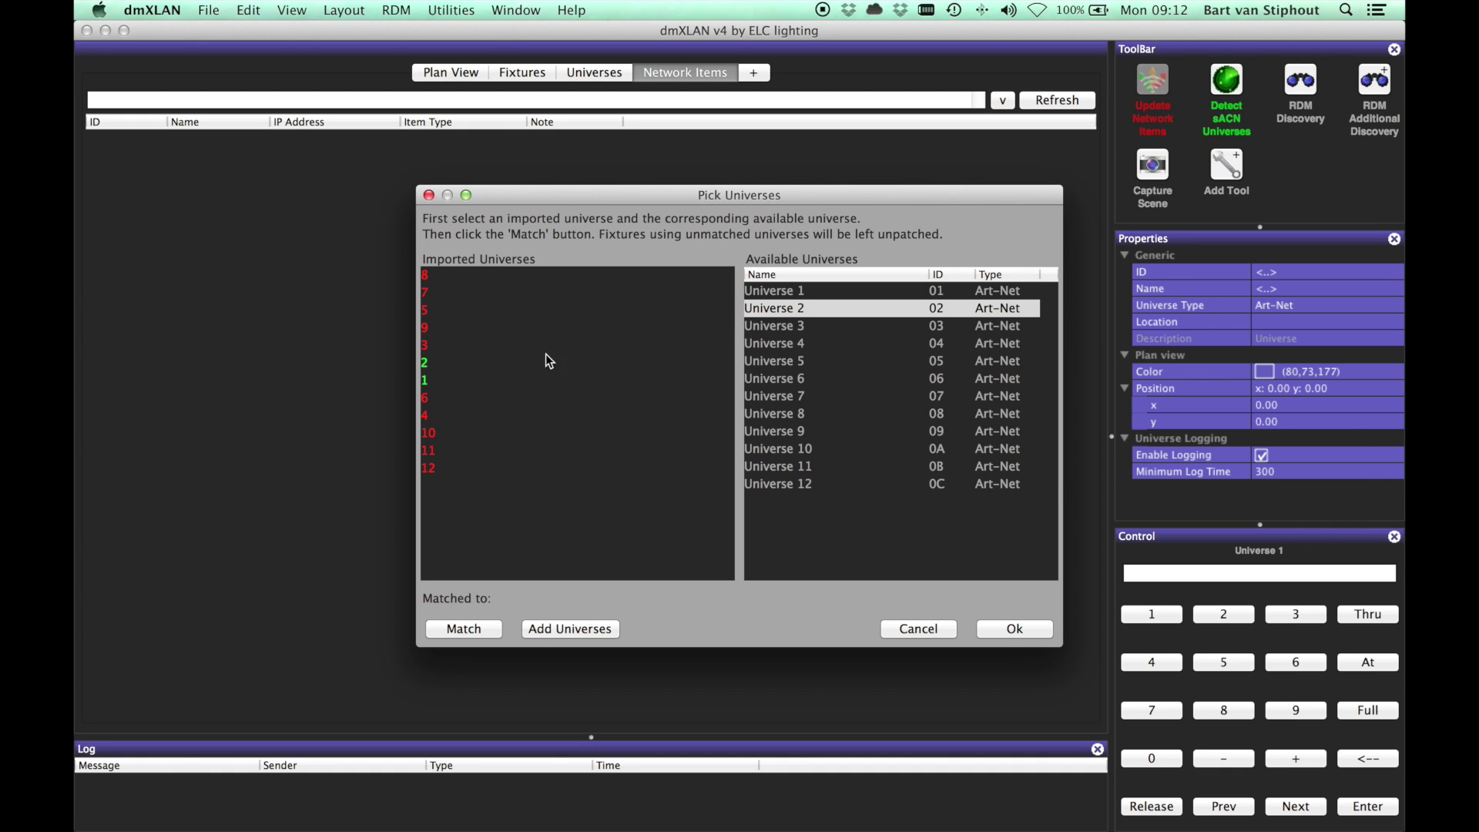
{"action": "left_click", "coordinate": [811, 328]}
{"action": "left_click", "coordinate": [526, 345]}
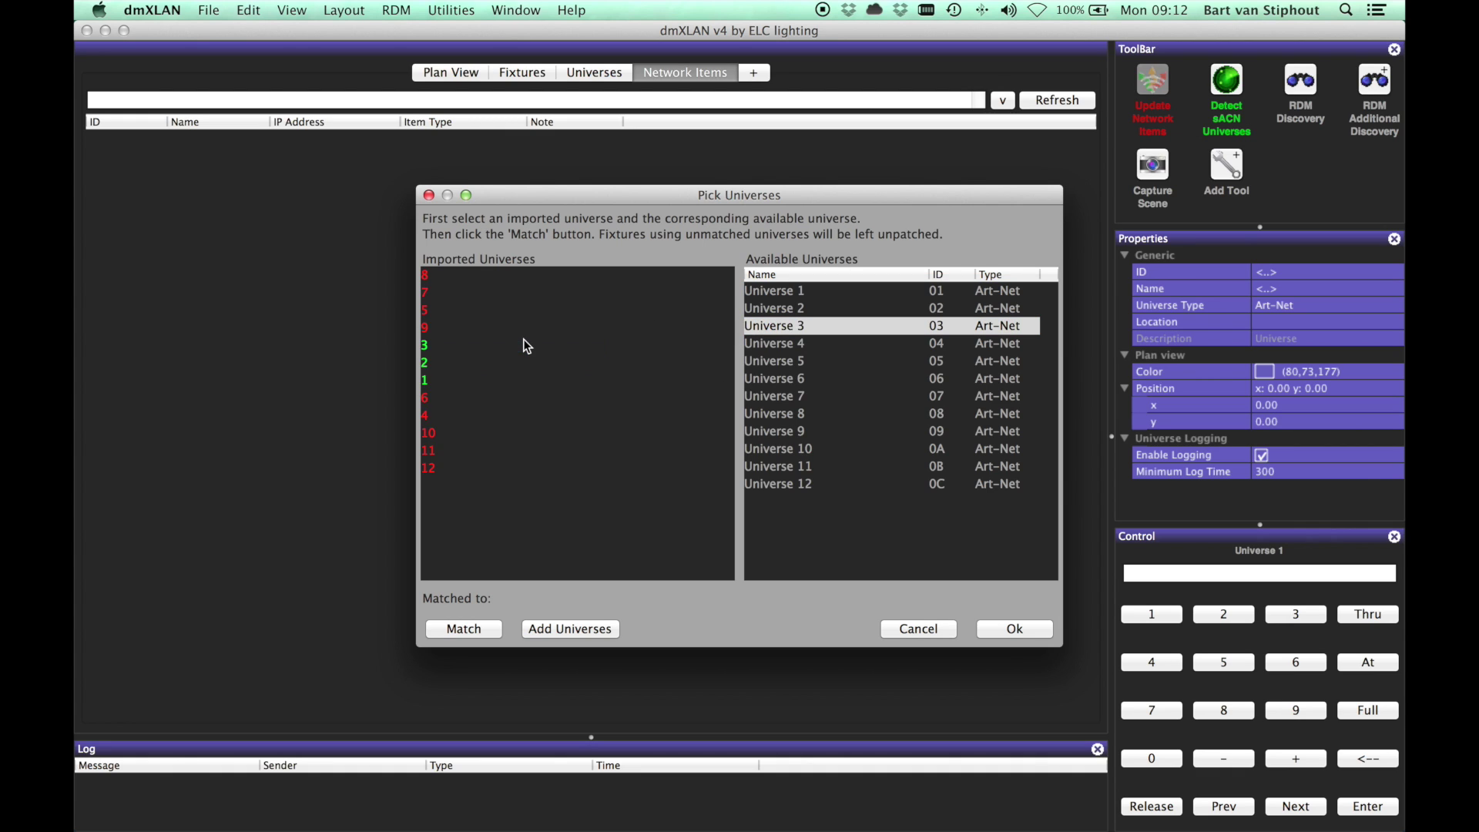
{"action": "left_click", "coordinate": [804, 348]}
{"action": "left_click", "coordinate": [525, 416]}
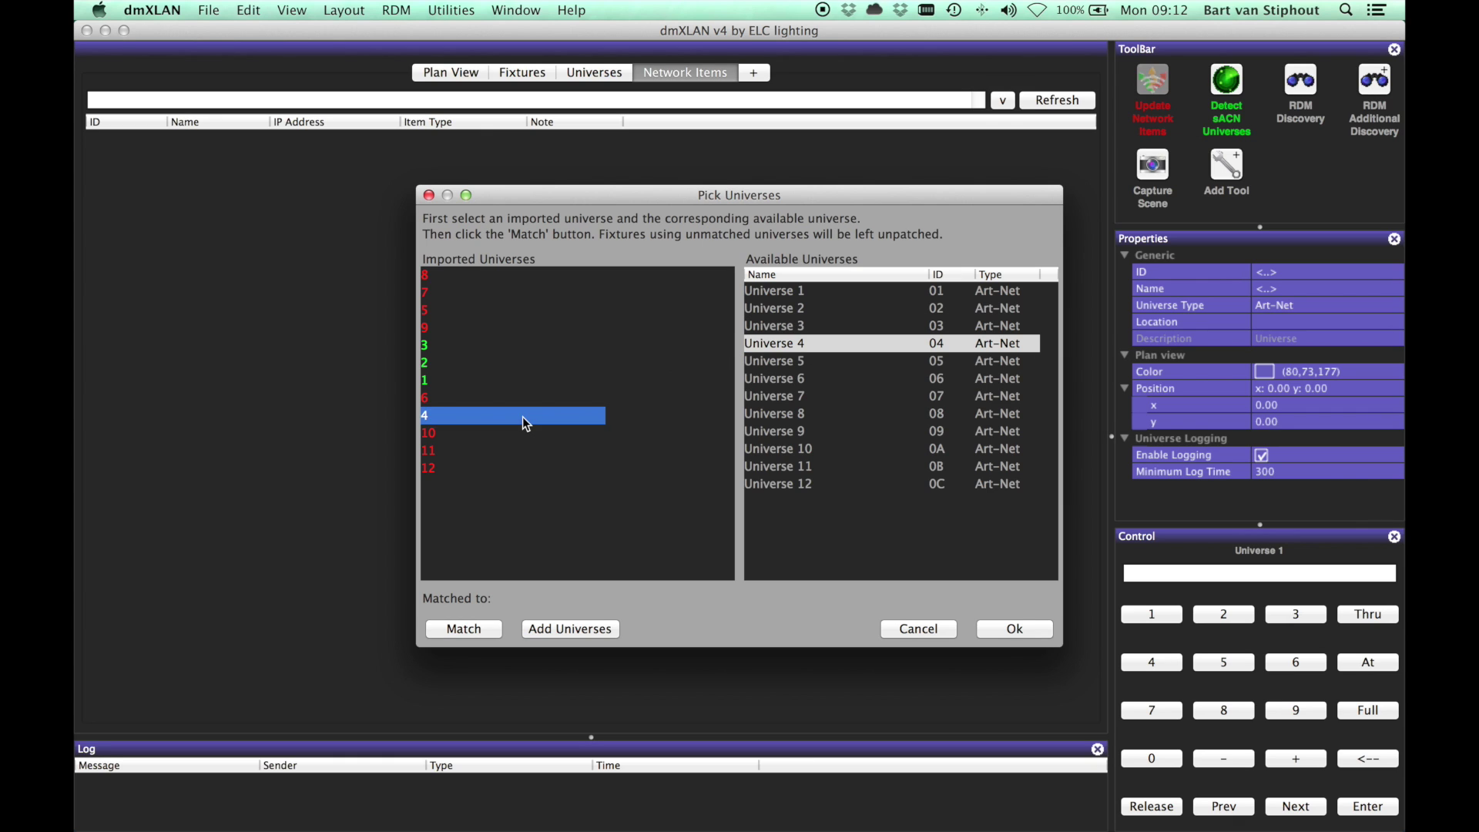
Step: Match imported universes 5, 6, 7 and 8 to the available Universe 5, Universe 6, Universe 7 and Universe 8 respectively
{"action": "left_click", "coordinate": [777, 362]}
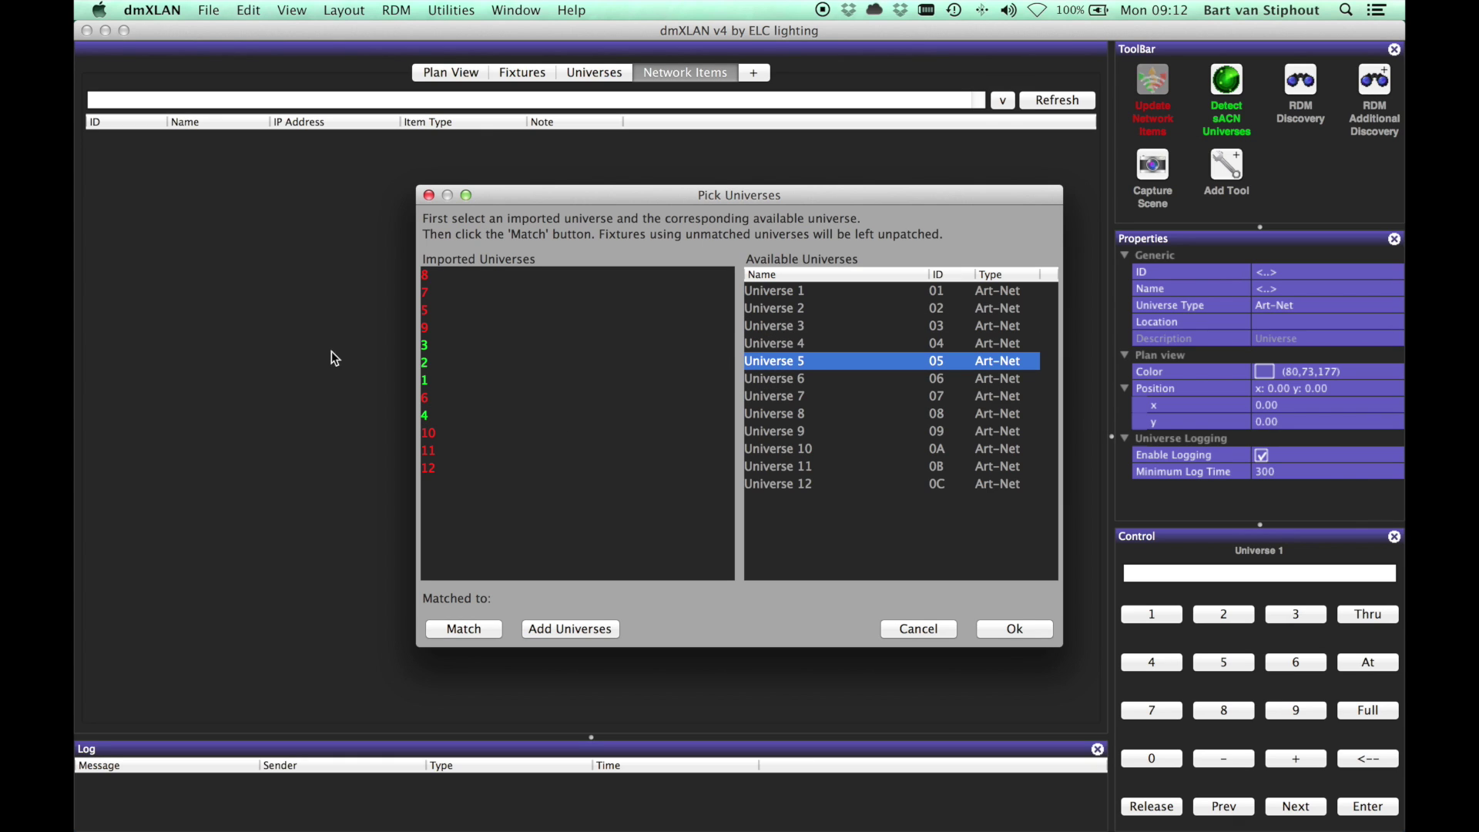
{"action": "left_click", "coordinate": [454, 310]}
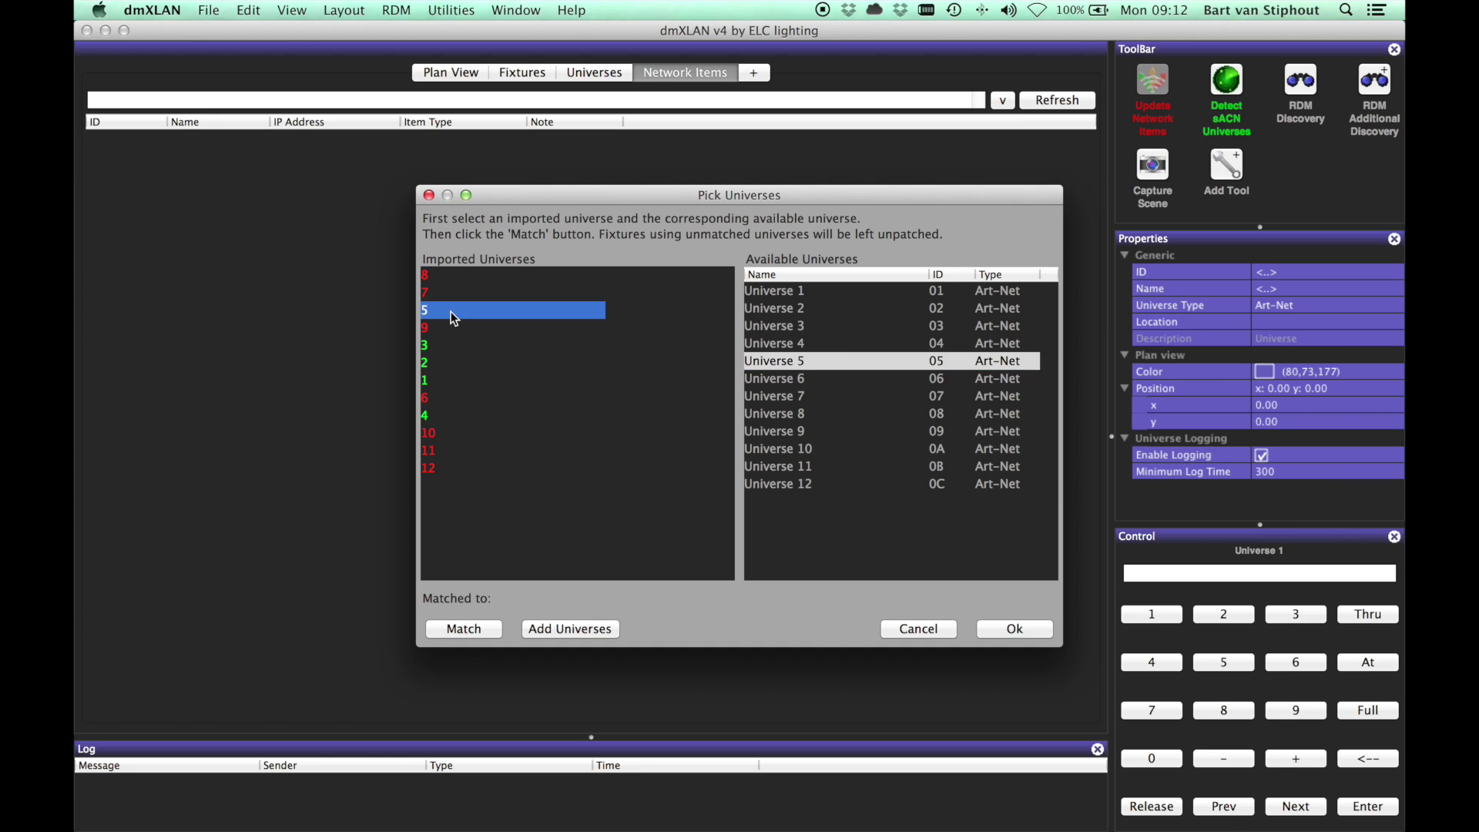
{"action": "left_click", "coordinate": [780, 378]}
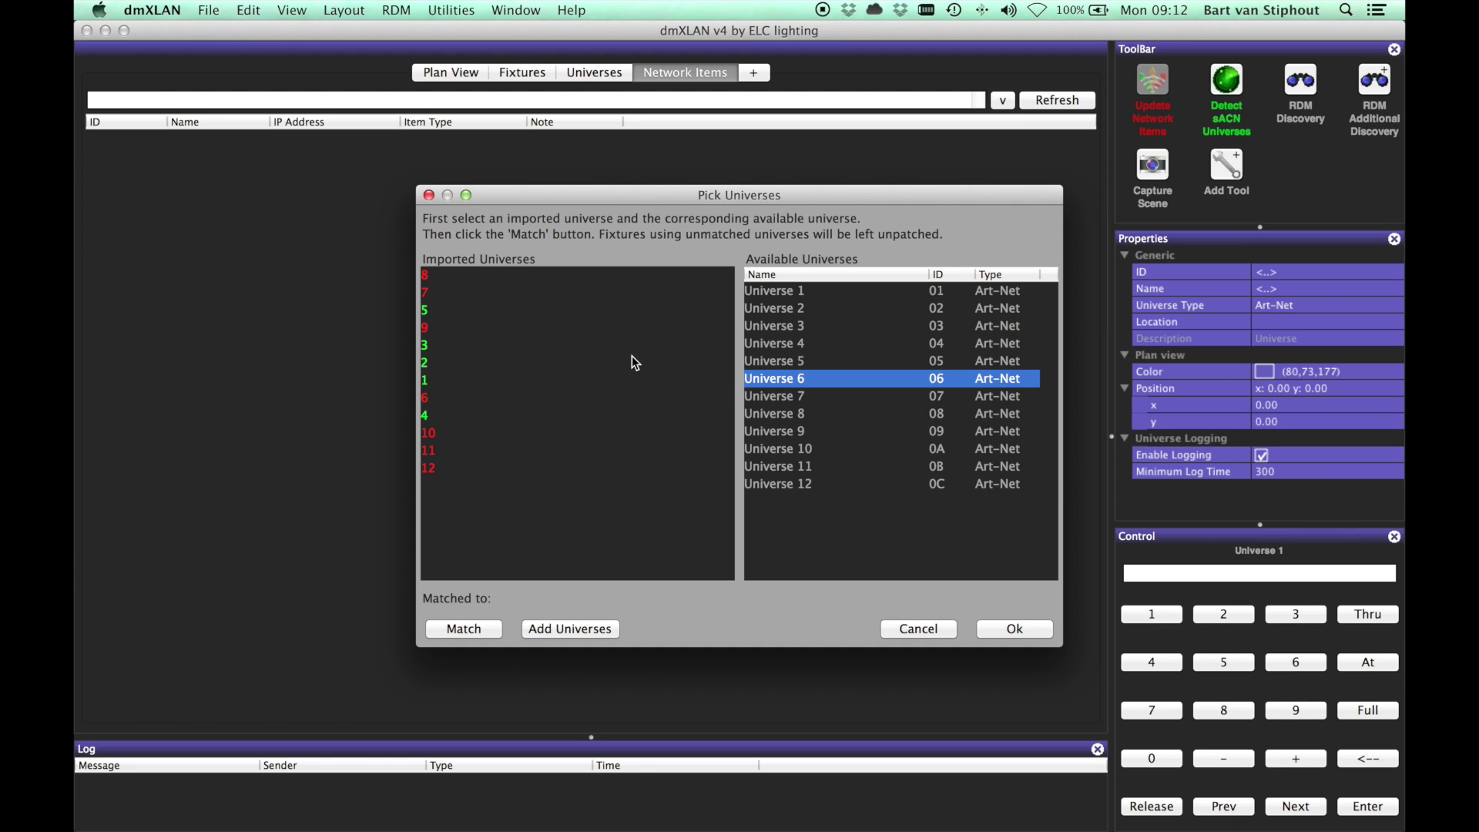
{"action": "left_click", "coordinate": [454, 397]}
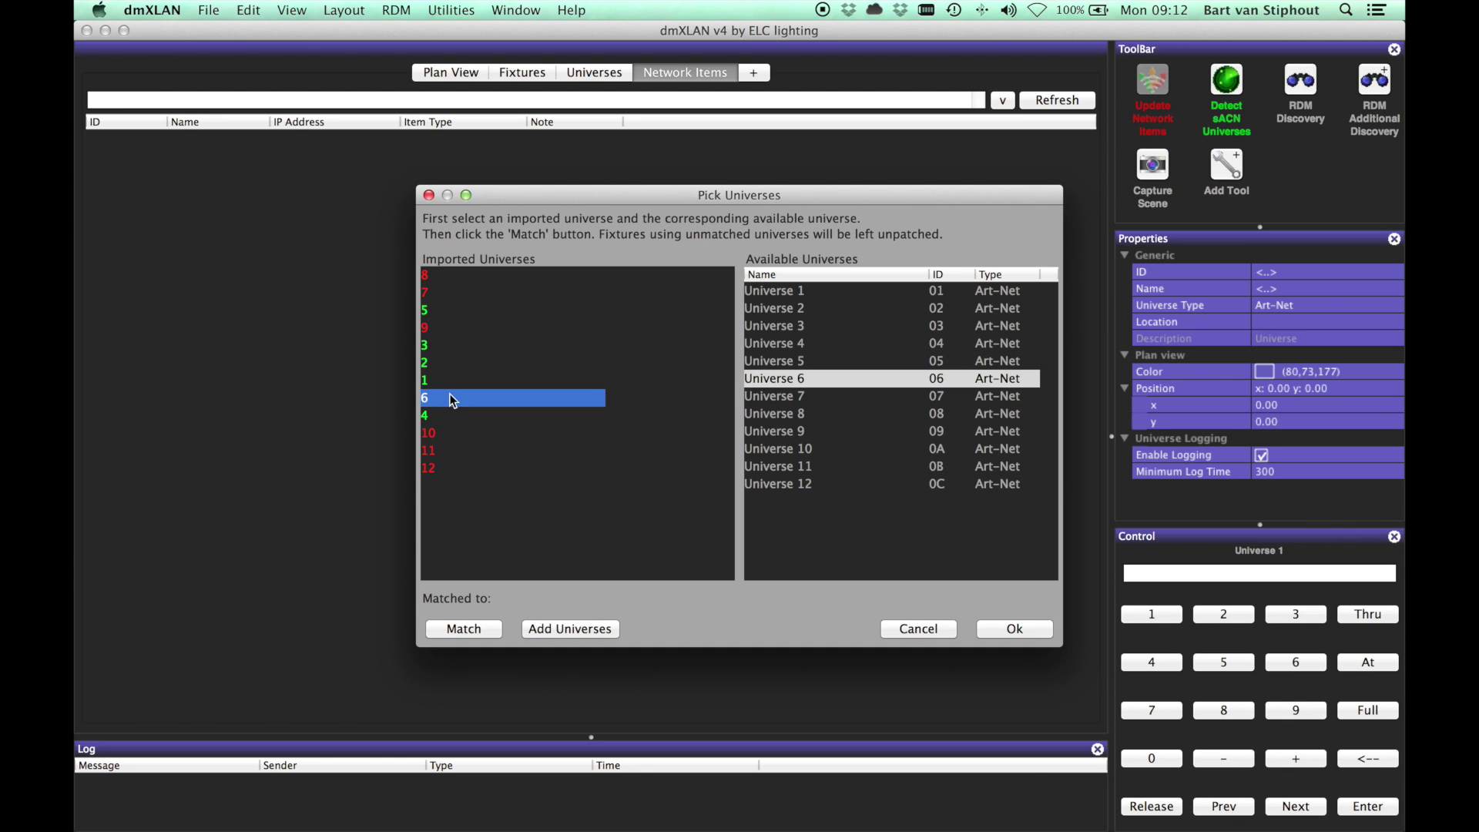
{"action": "left_click", "coordinate": [783, 411]}
{"action": "left_click", "coordinate": [784, 399]}
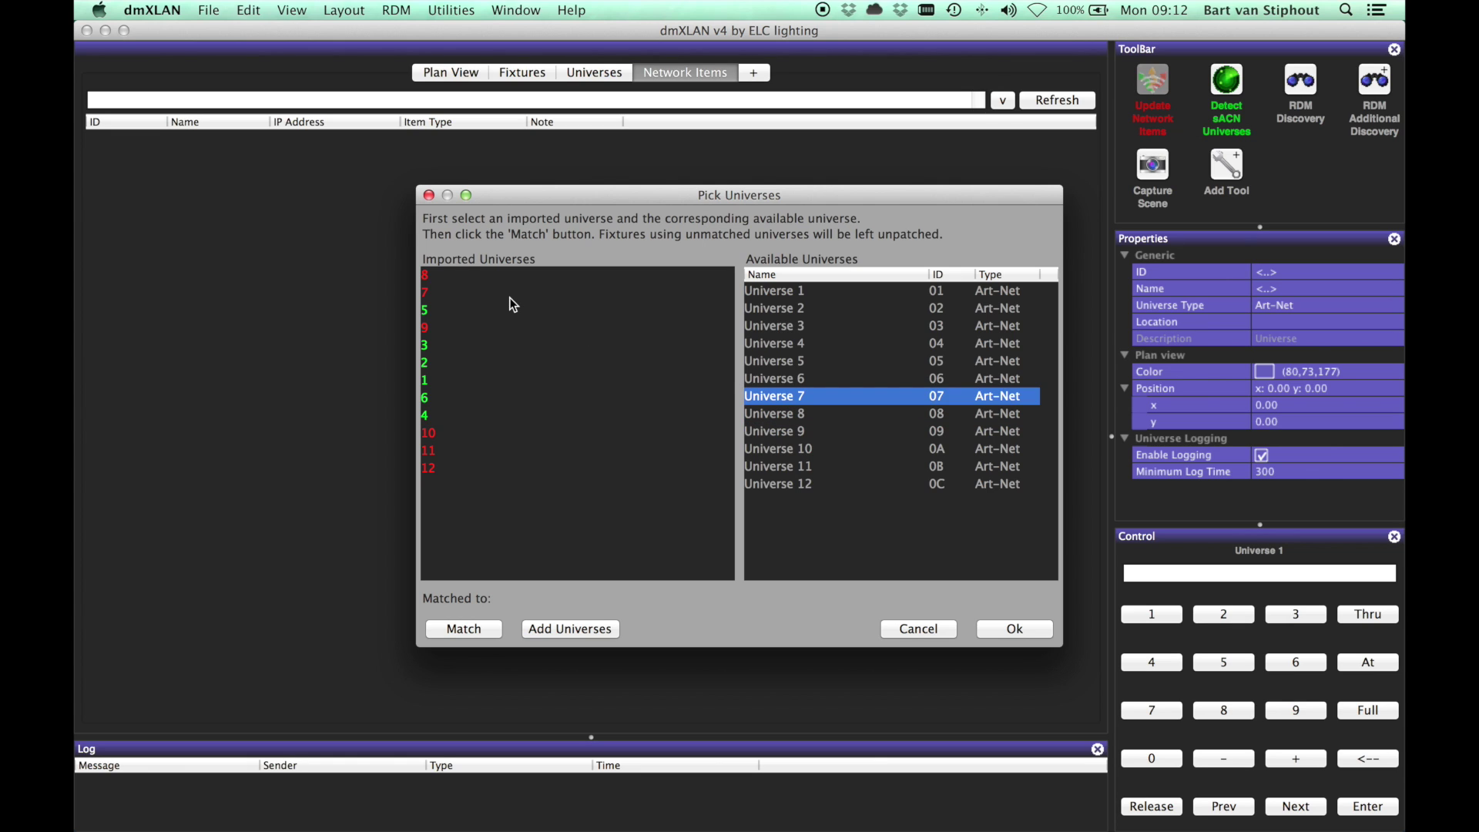
{"action": "left_click", "coordinate": [779, 416]}
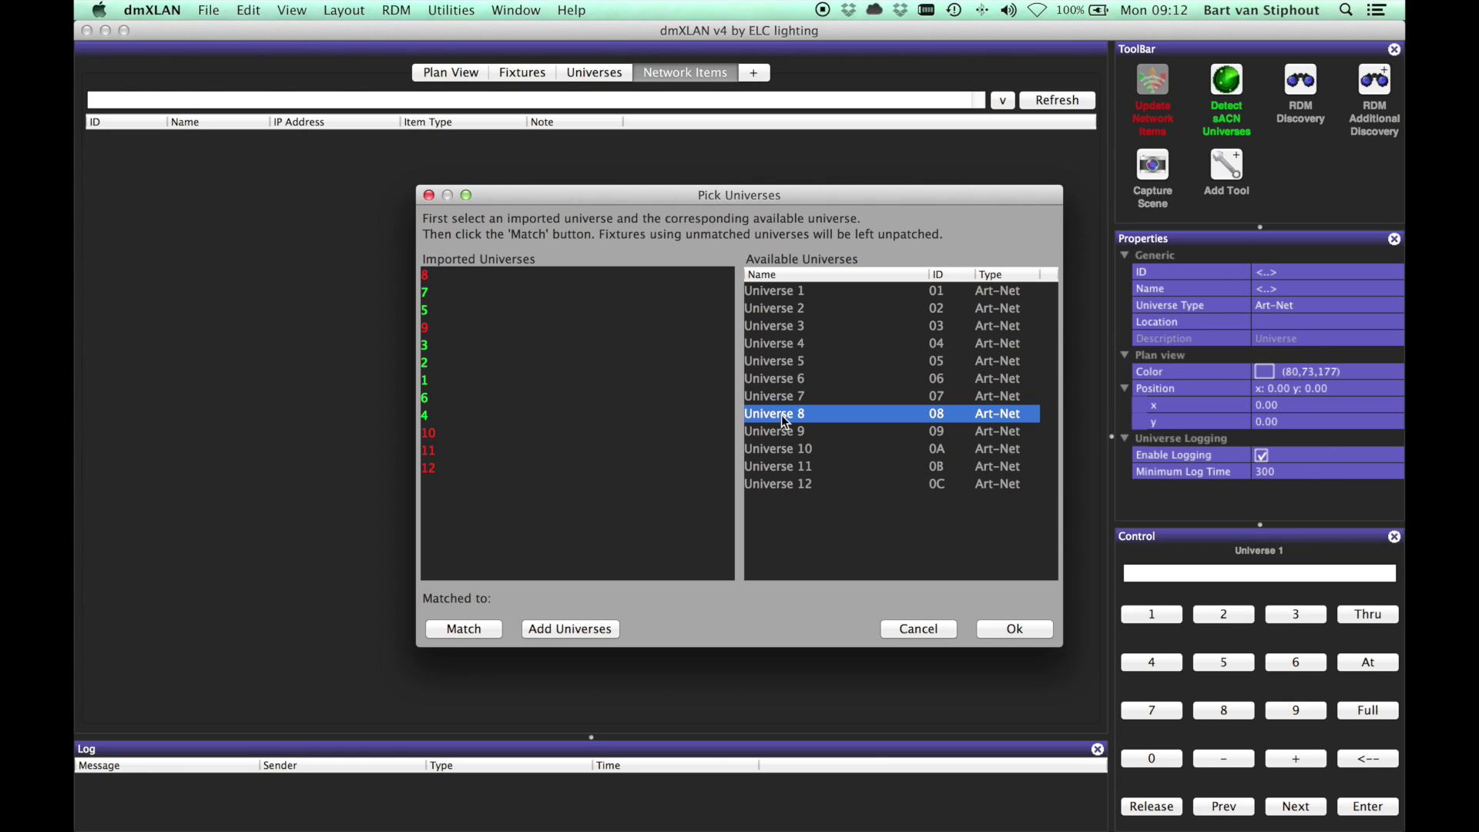
{"action": "left_click", "coordinate": [537, 278]}
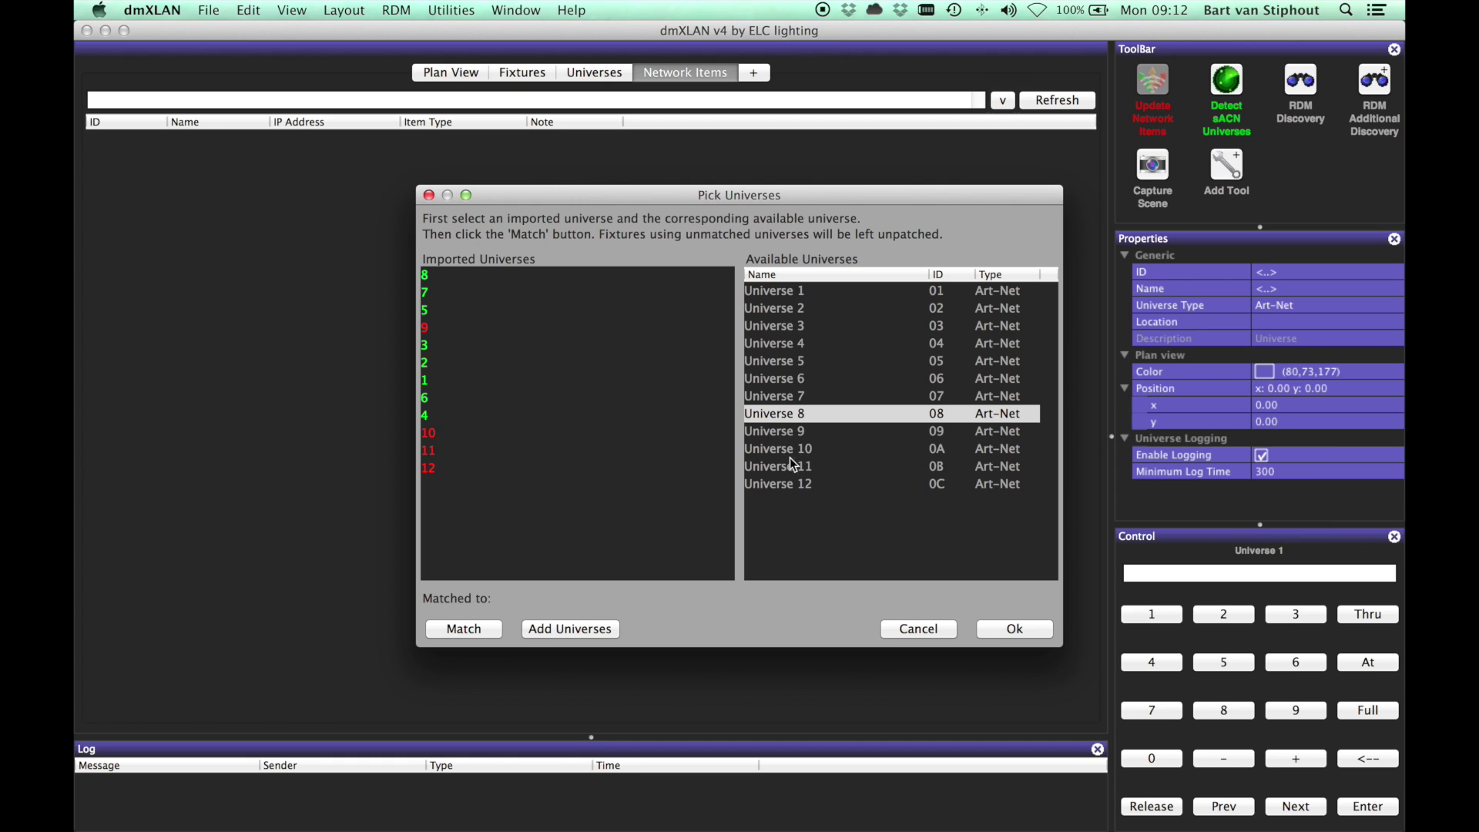
Step: Match imported universes 9, 10, 11 and 12 to the available Universe 9, Universe 10, Universe 11 and Universe 12 respectively
{"action": "left_click", "coordinate": [776, 432]}
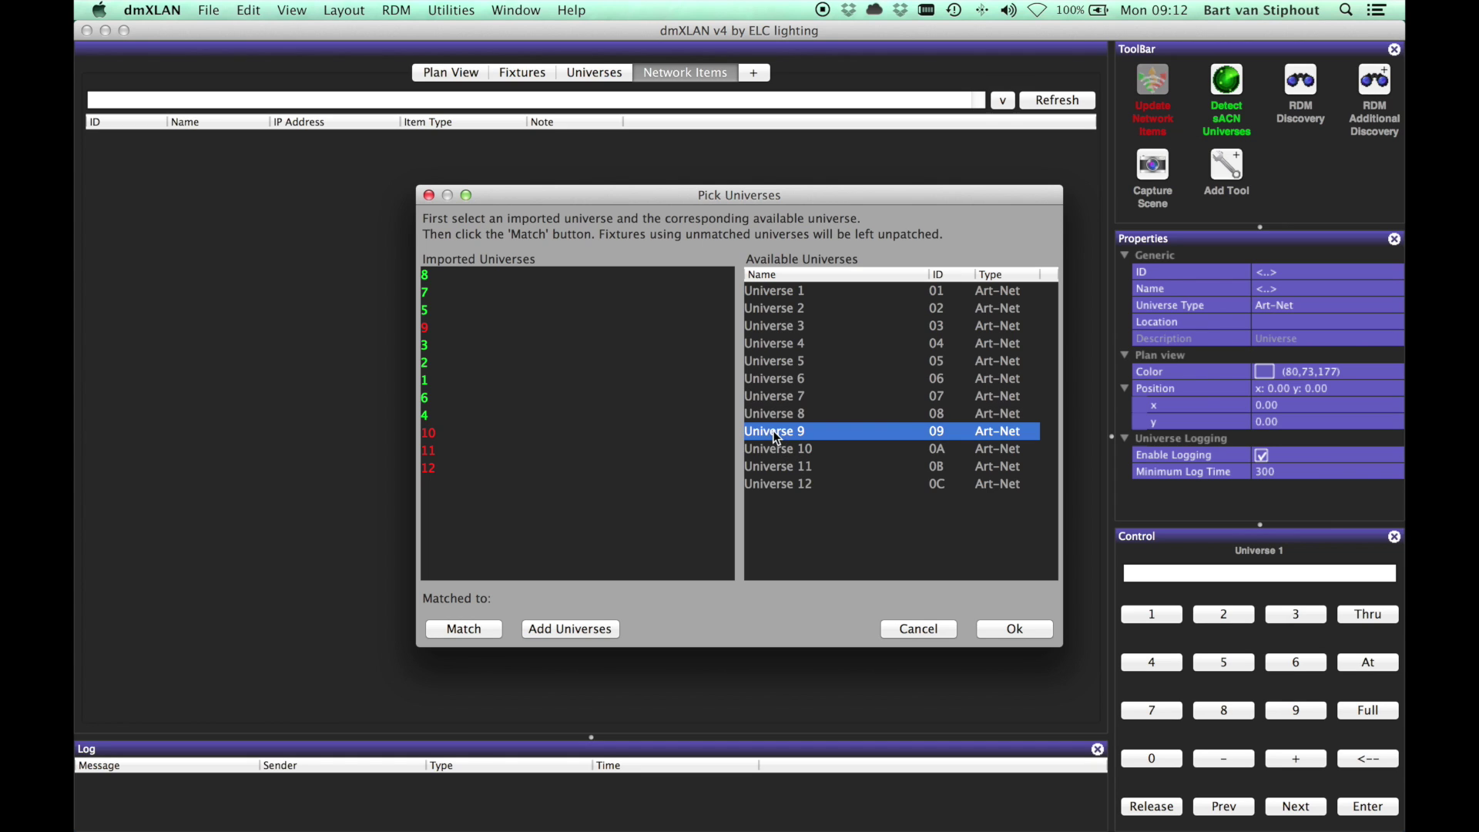
{"action": "left_click", "coordinate": [472, 328]}
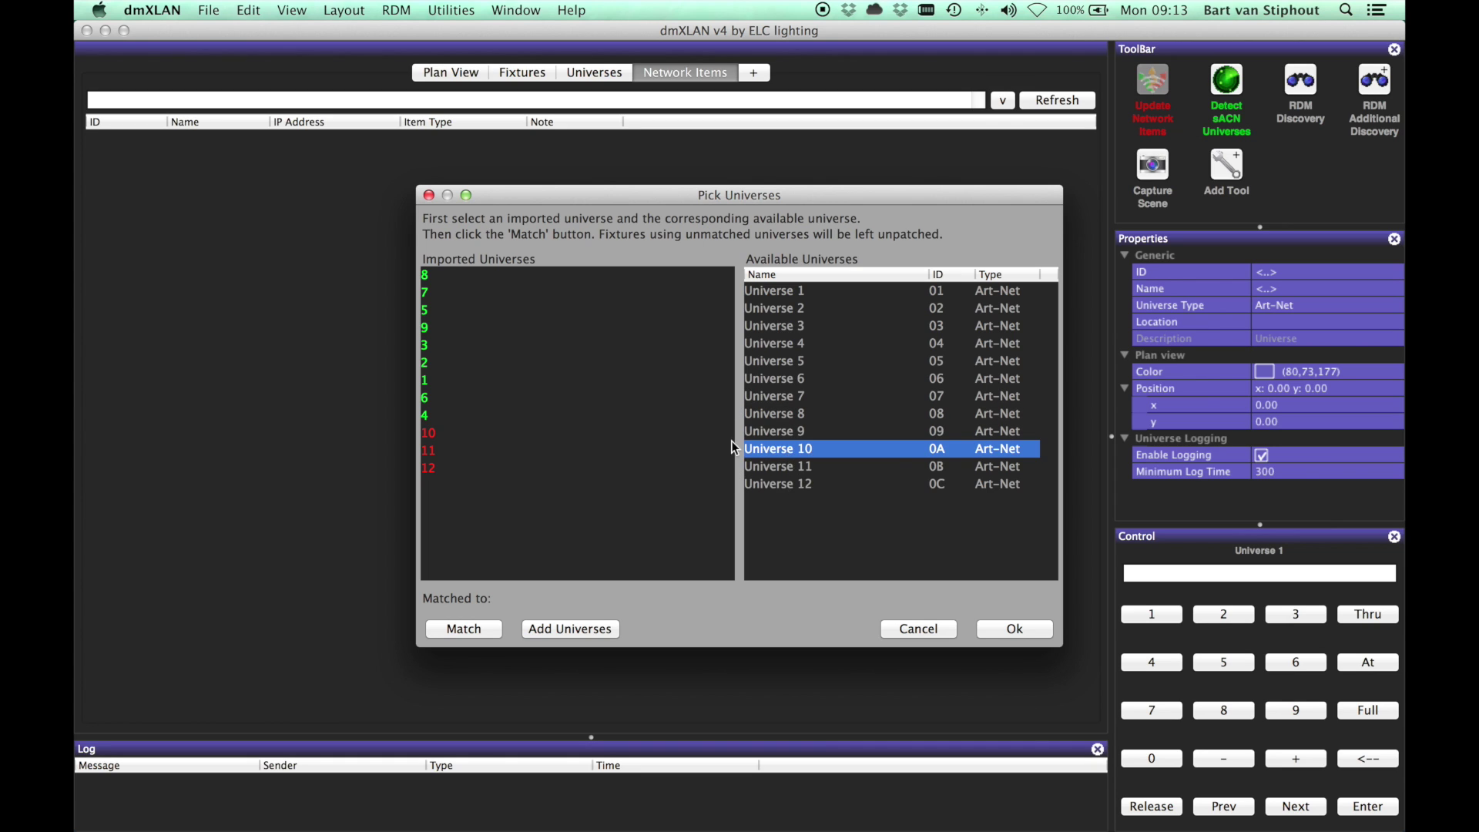
{"action": "left_click", "coordinate": [473, 431]}
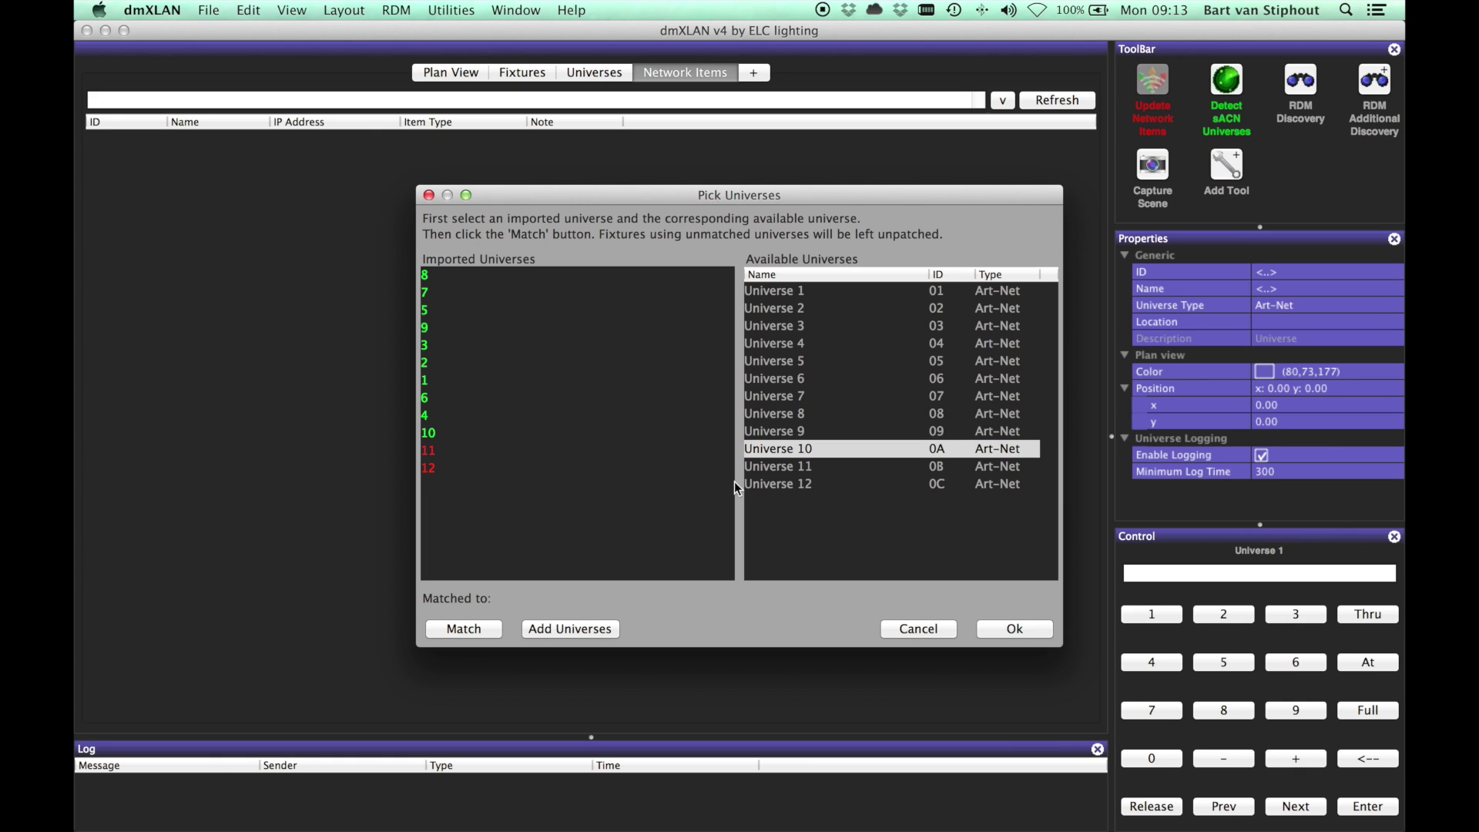
{"action": "left_click", "coordinate": [771, 467]}
{"action": "left_click", "coordinate": [536, 448]}
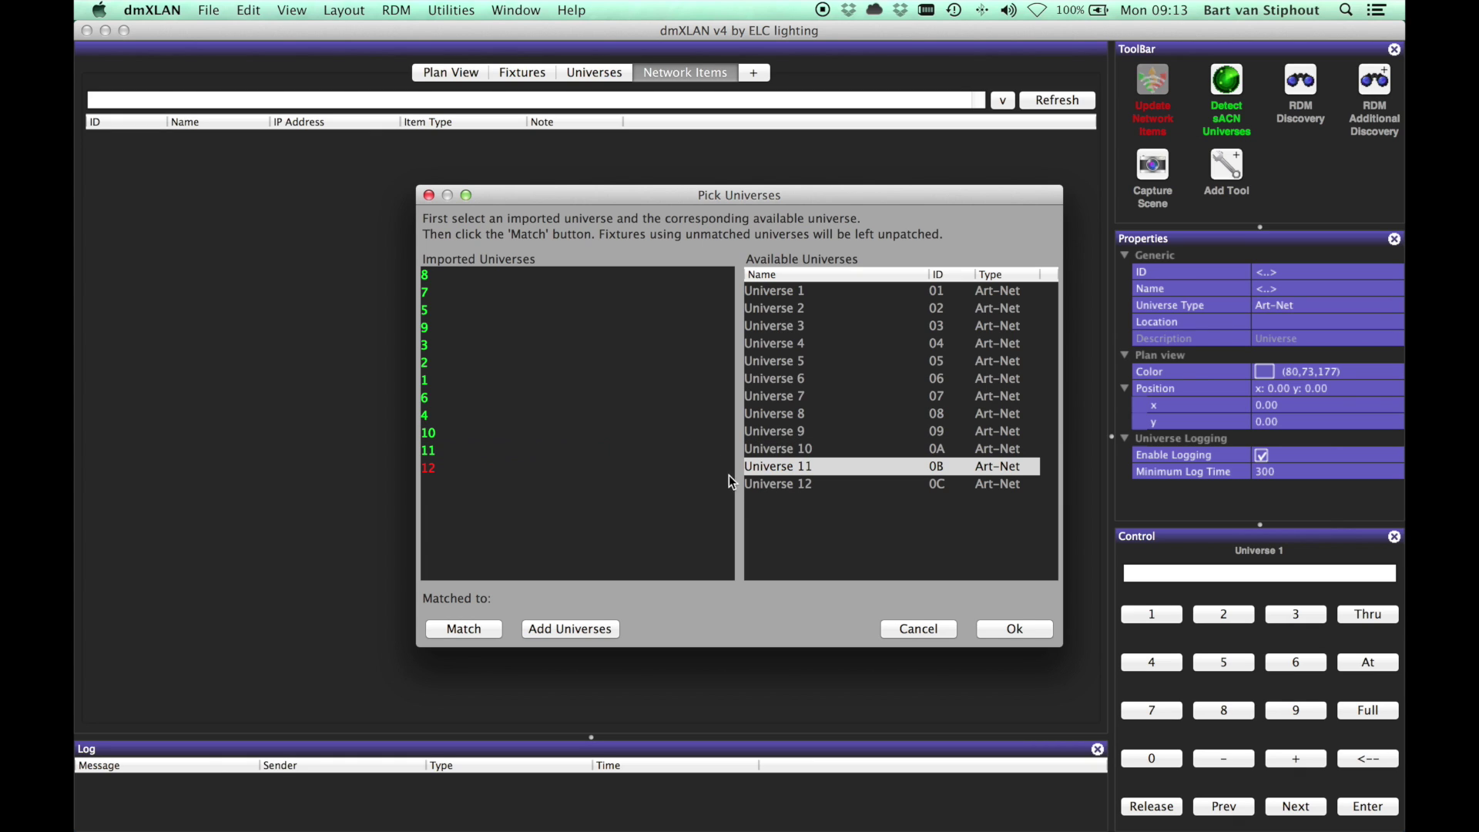
{"action": "left_click", "coordinate": [771, 484]}
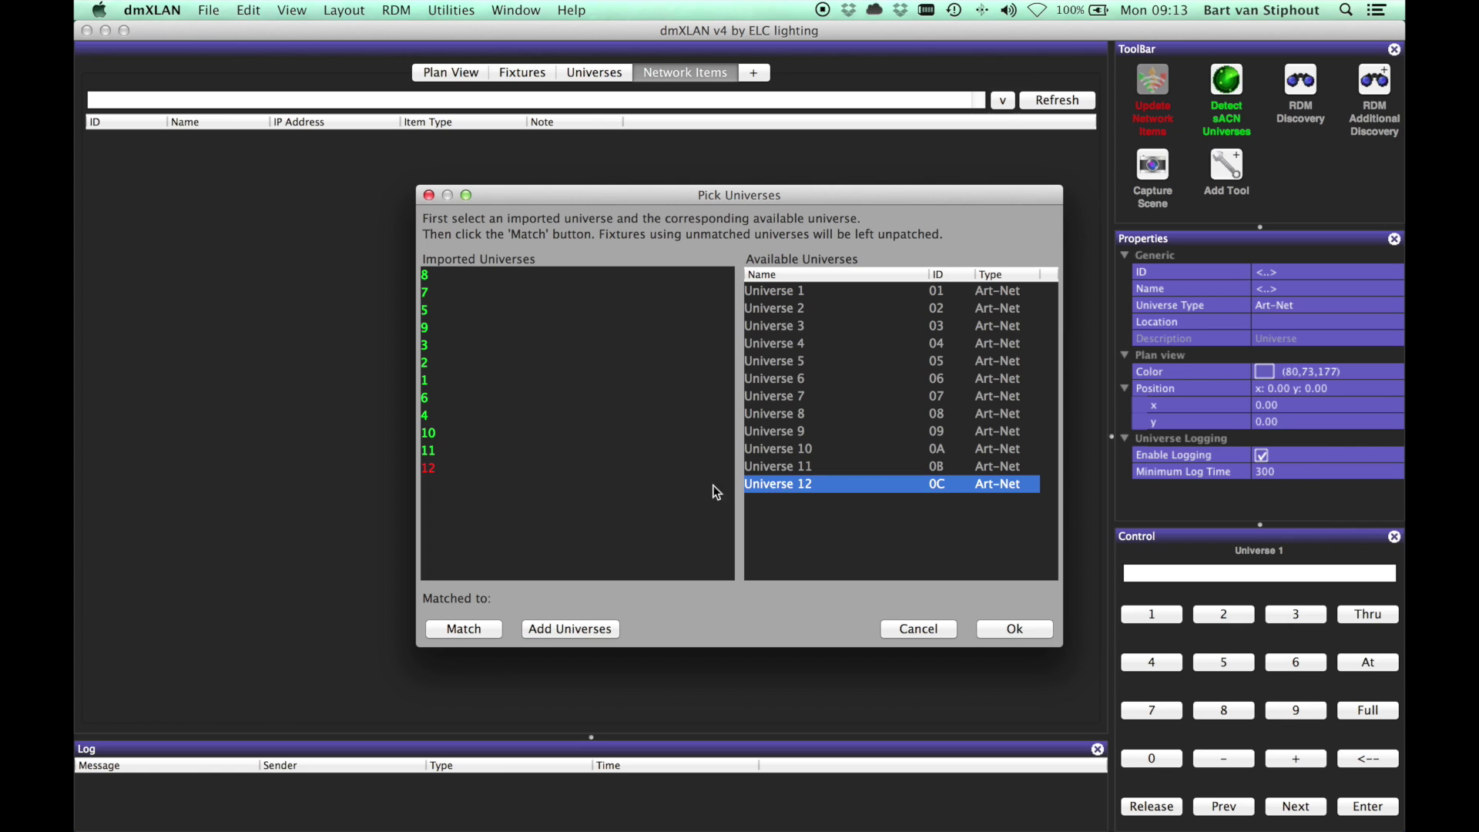
{"action": "left_click", "coordinate": [495, 466]}
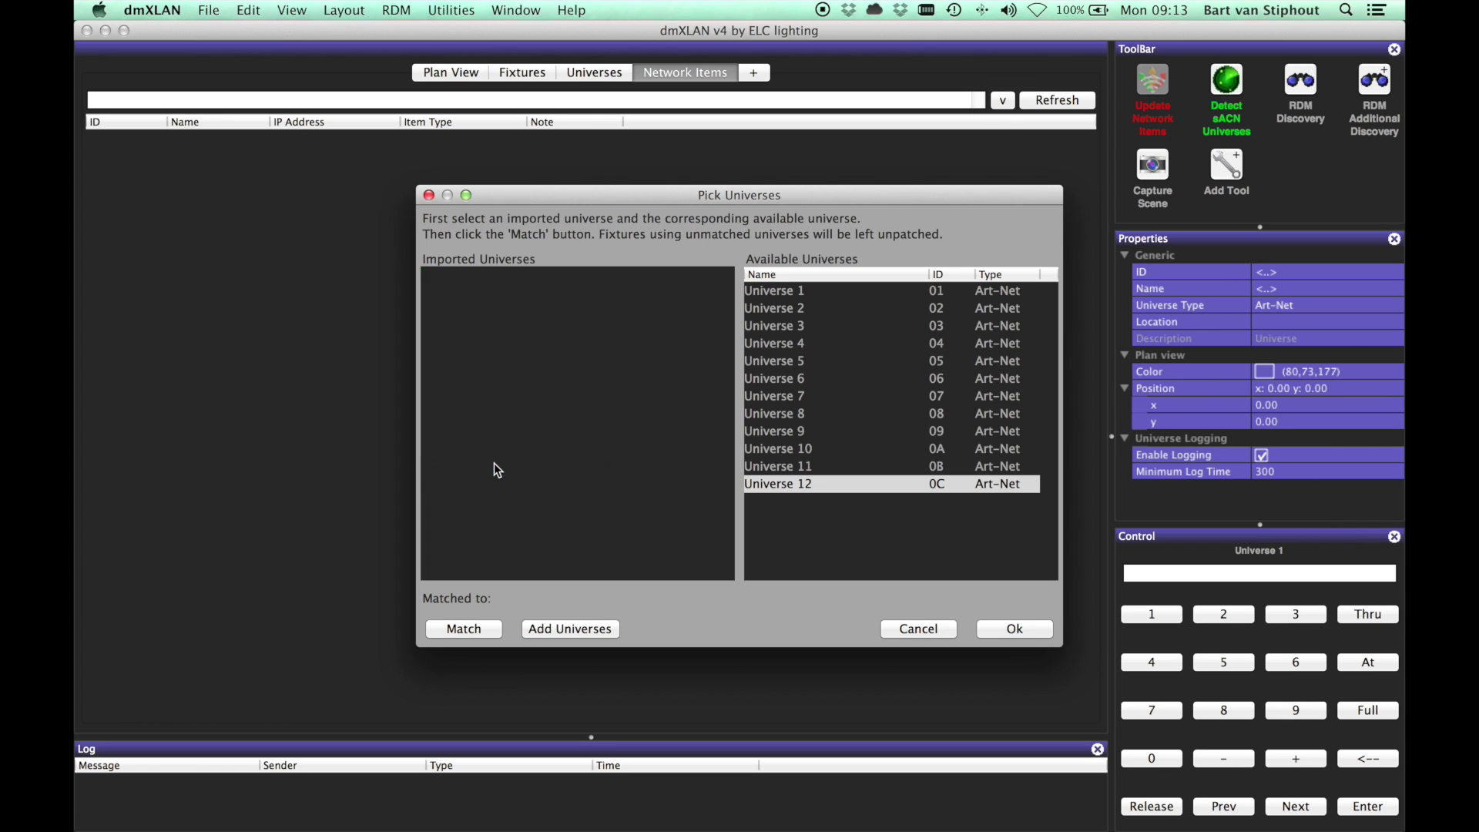
Step: Accept the universe matches and look through the imported fixtures with their modes and patch addresses
{"action": "left_click", "coordinate": [1014, 627]}
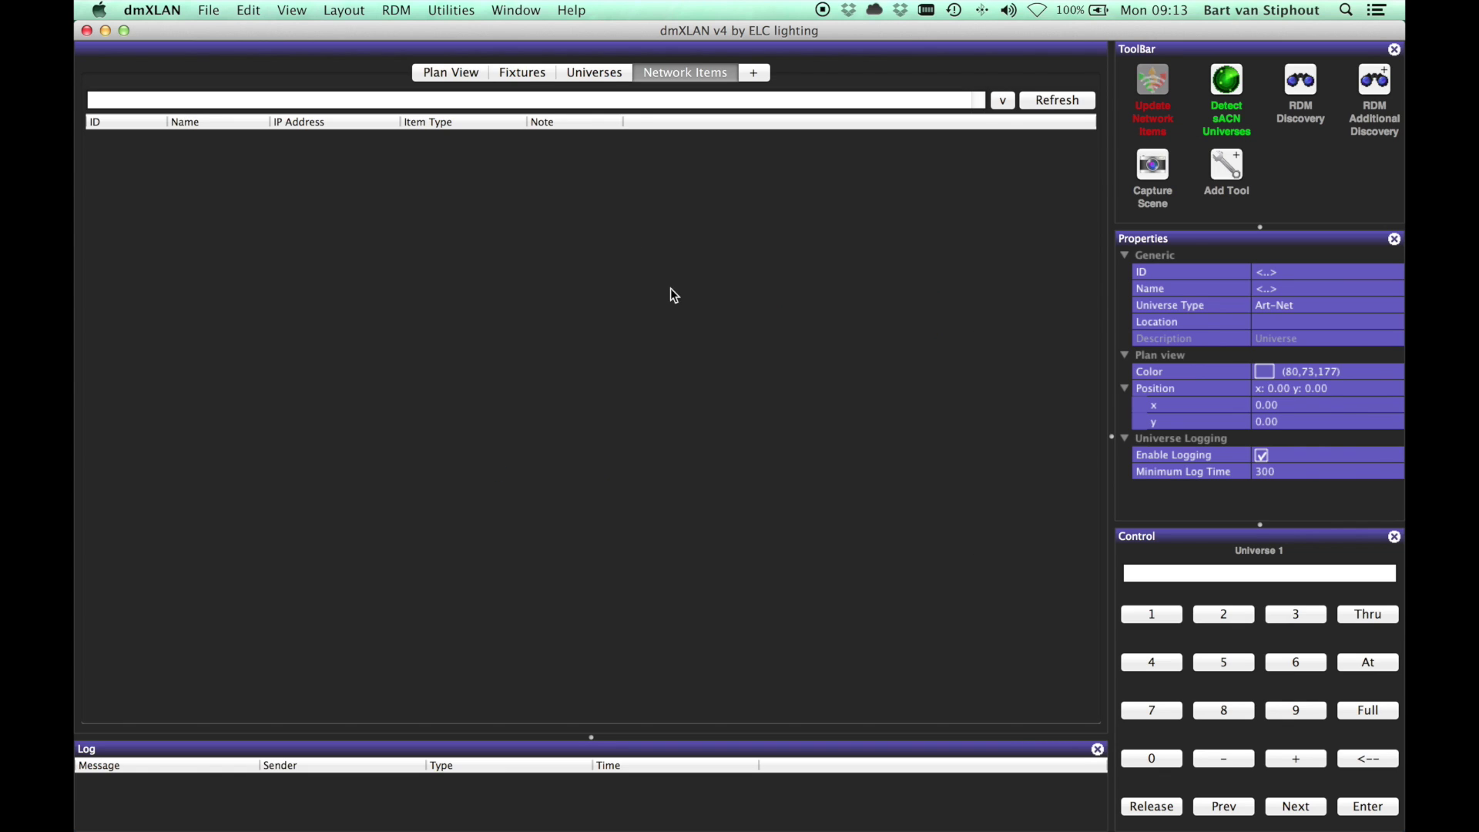
{"action": "left_click", "coordinate": [523, 72]}
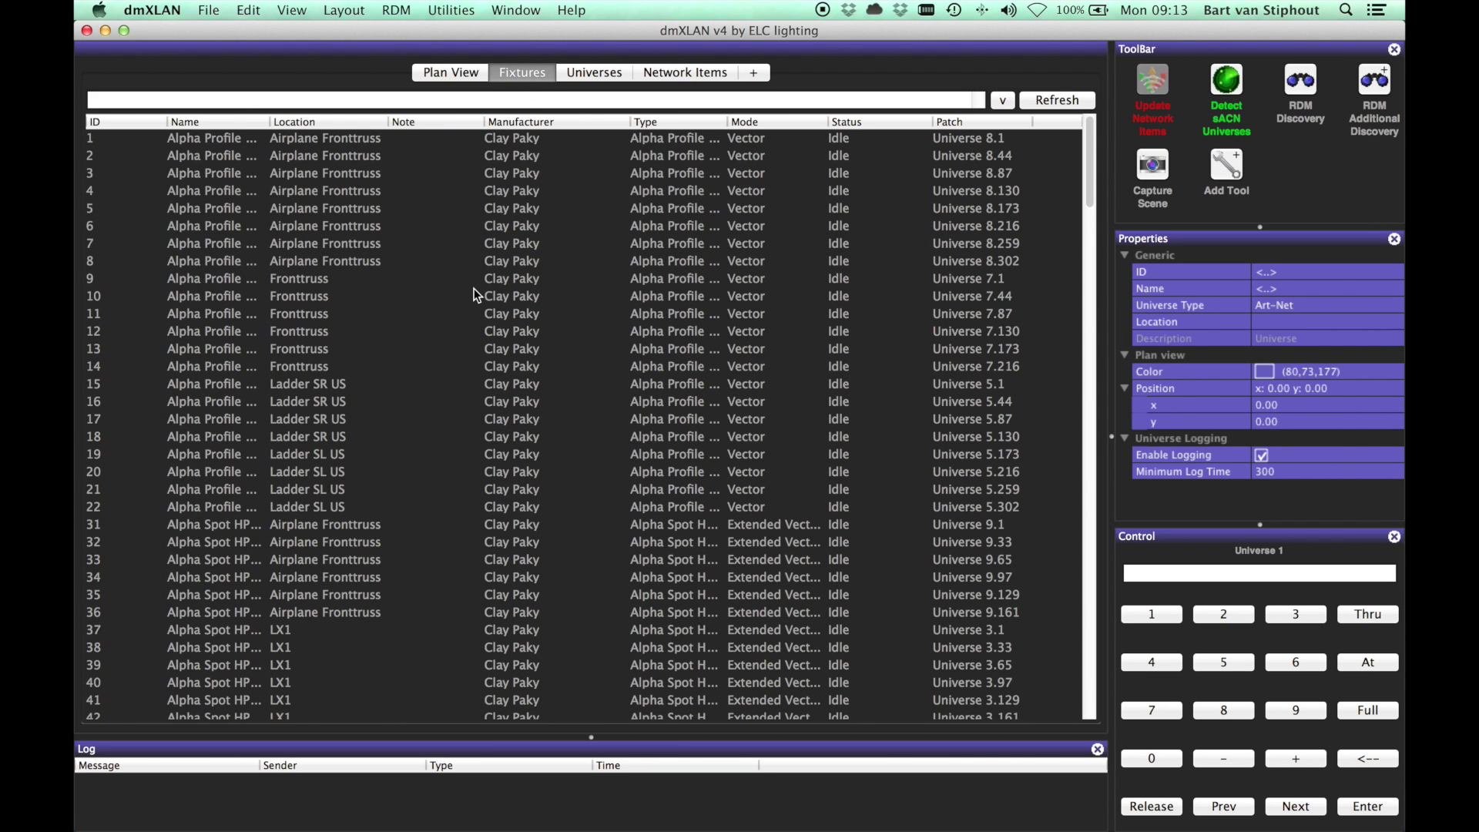
{"action": "scroll", "coordinate": [475, 294], "scroll_direction": "down", "scroll_amount": 15}
{"action": "scroll", "coordinate": [474, 290], "scroll_direction": "up", "scroll_amount": 15}
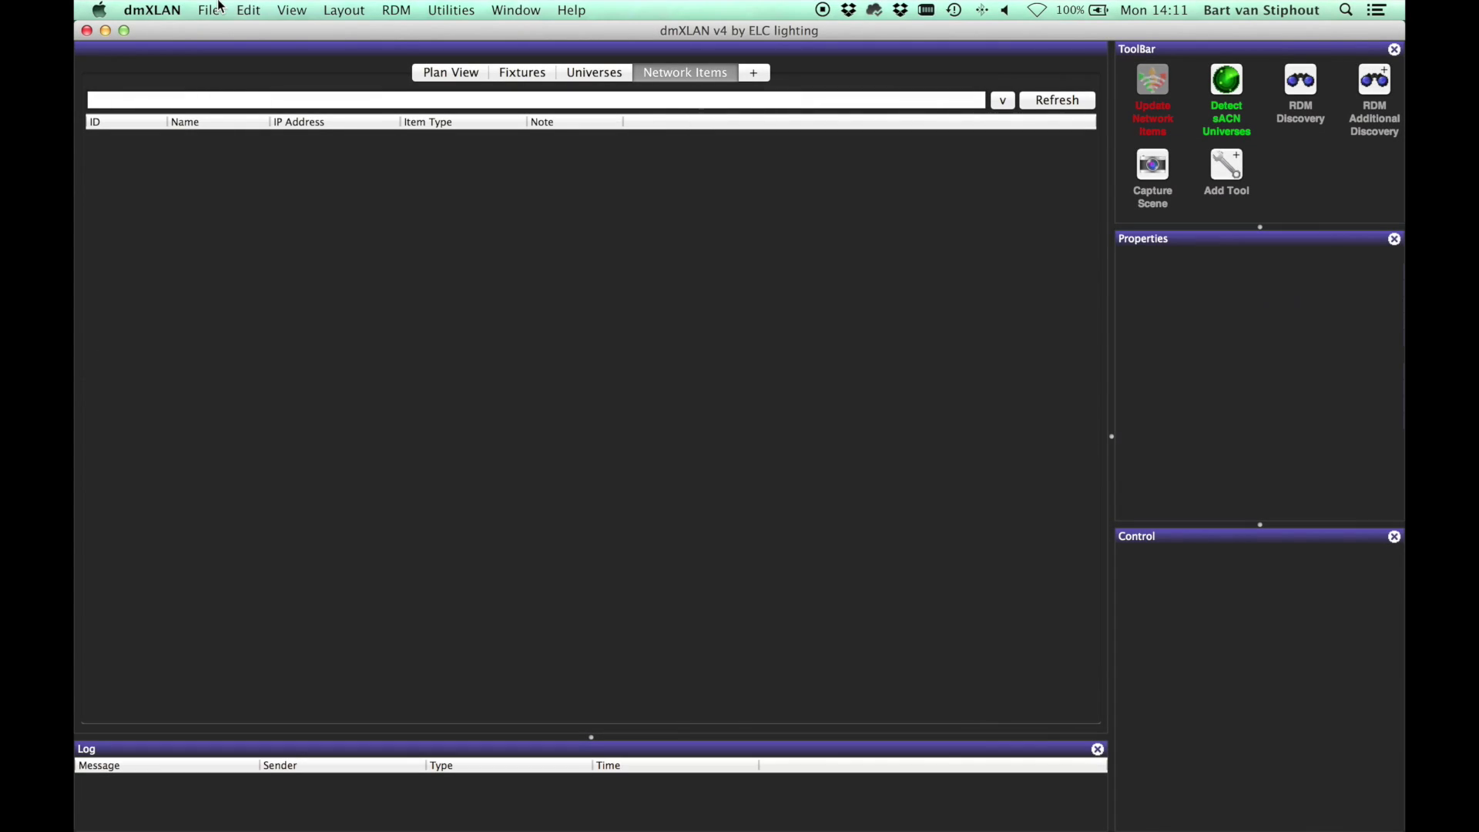
Step: Start a patch import using XML Patch.xml from the Demo folder as the patch file
{"action": "left_click", "coordinate": [219, 8]}
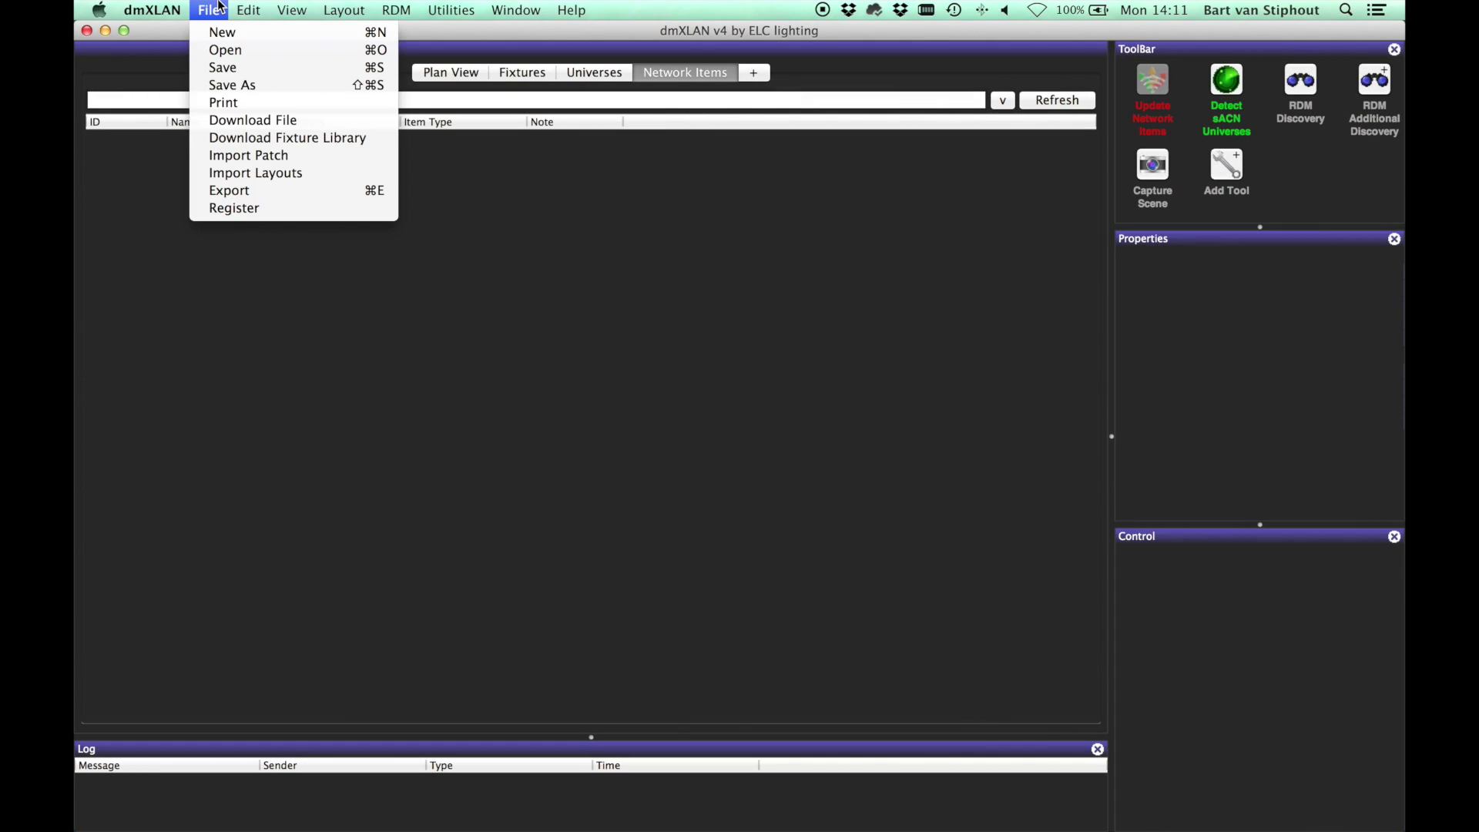
{"action": "left_click", "coordinate": [241, 156]}
{"action": "left_click", "coordinate": [722, 320]}
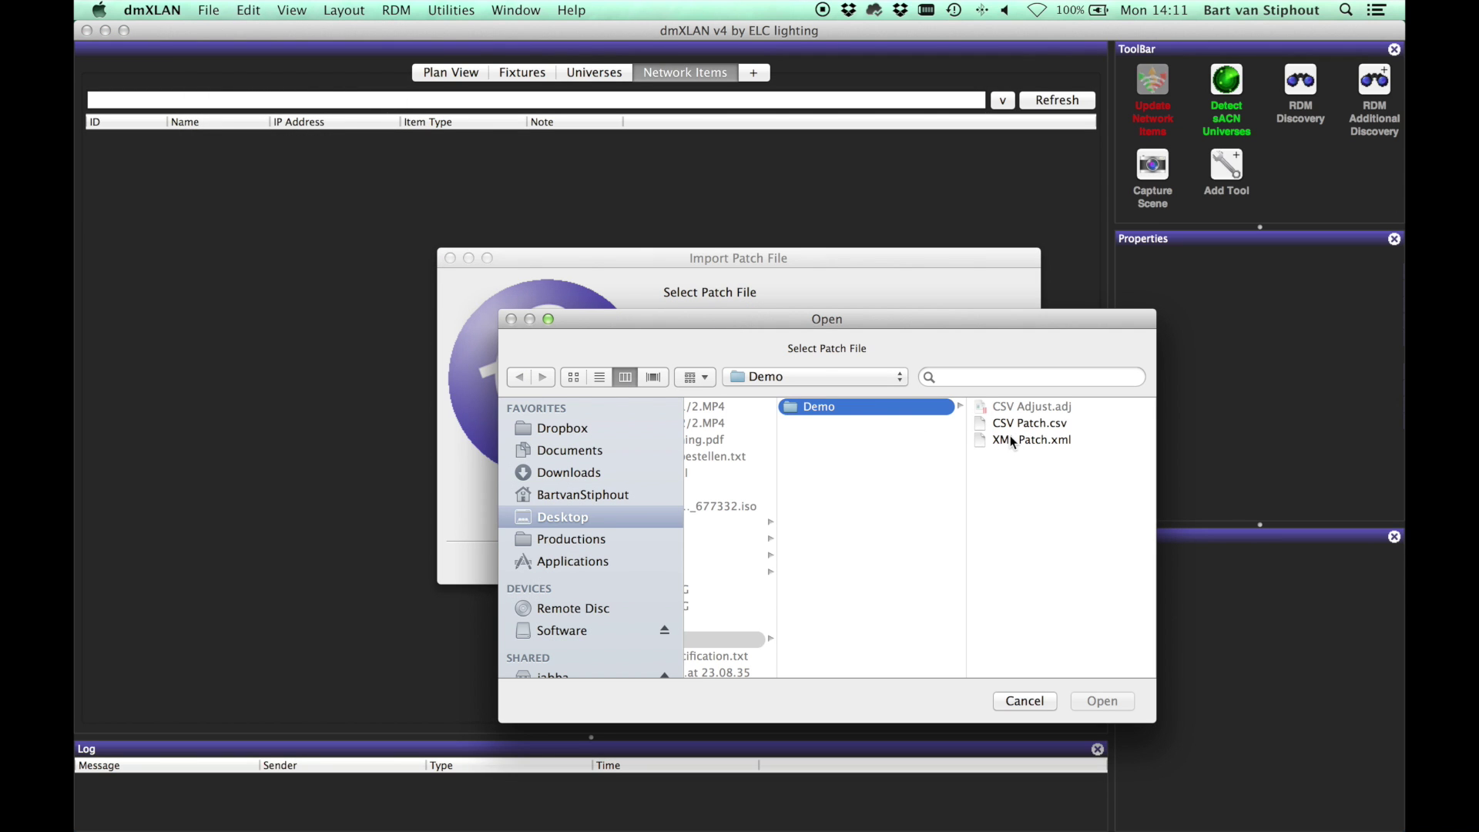
{"action": "double_click", "coordinate": [1010, 438]}
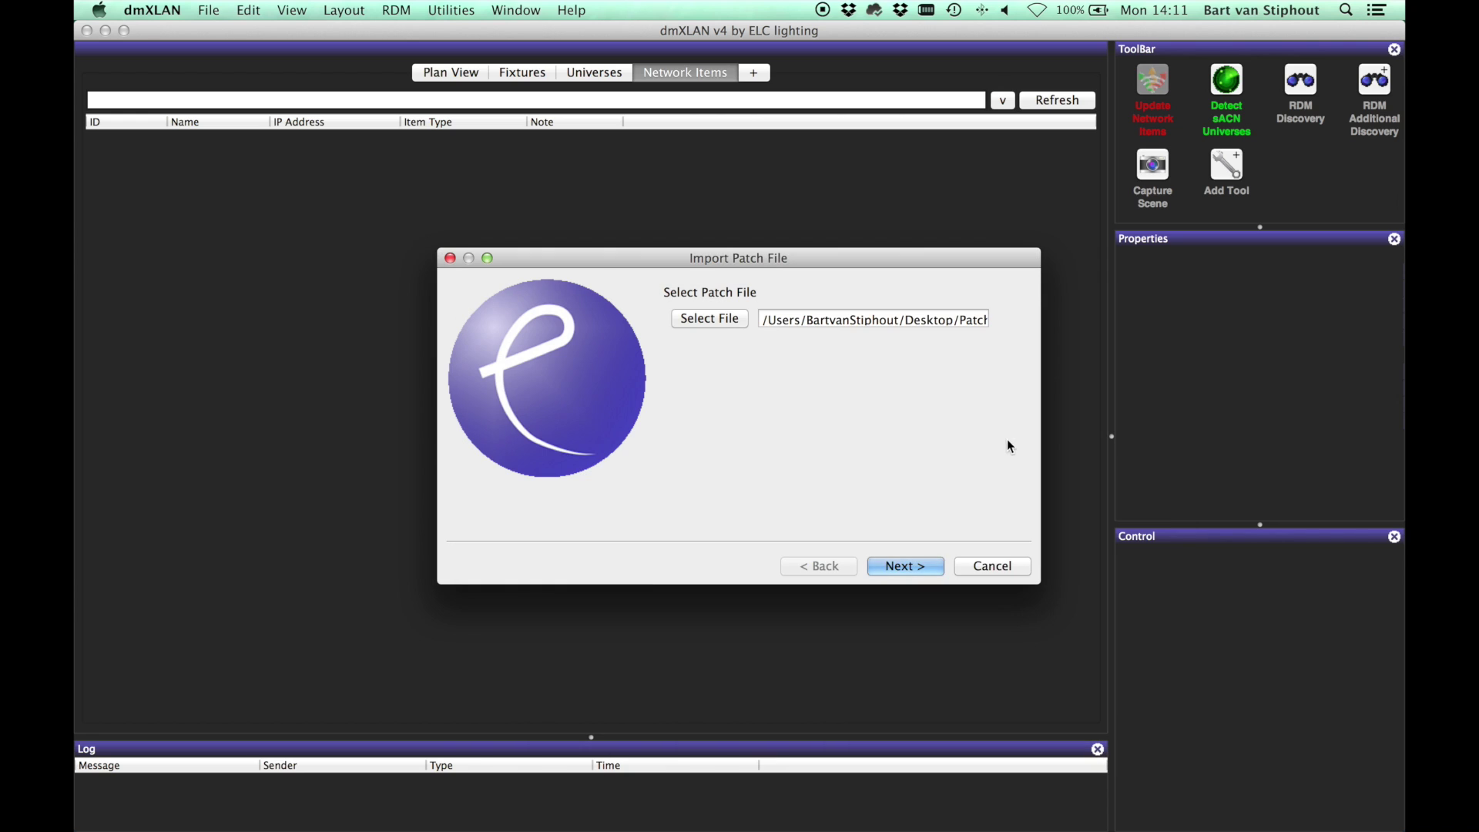
{"action": "left_click", "coordinate": [922, 563]}
Step: Create a new adjustment file for the XML patch instead of selecting an existing one
{"action": "left_click", "coordinate": [723, 316]}
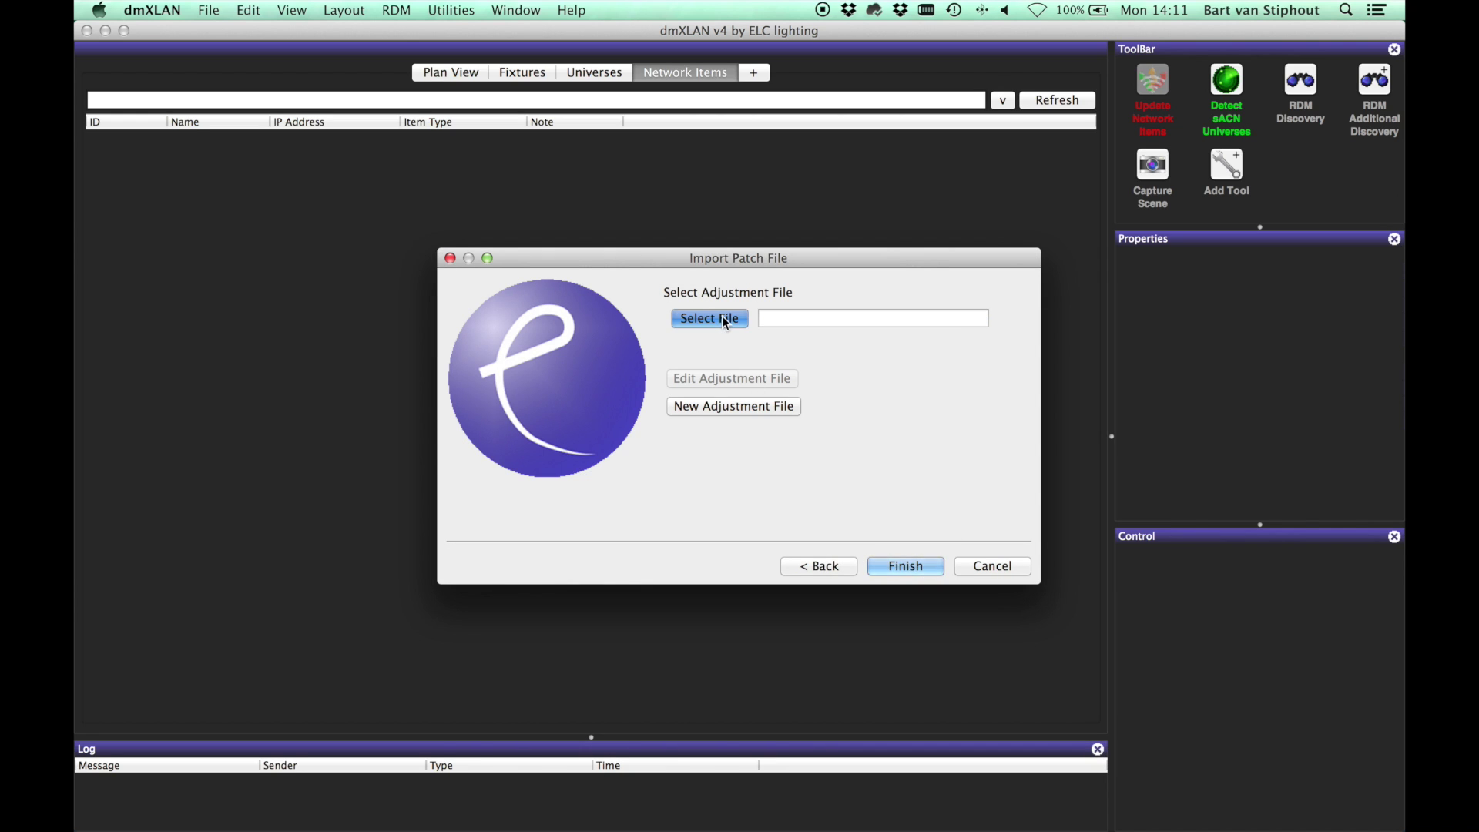
{"action": "key", "text": "Escape"}
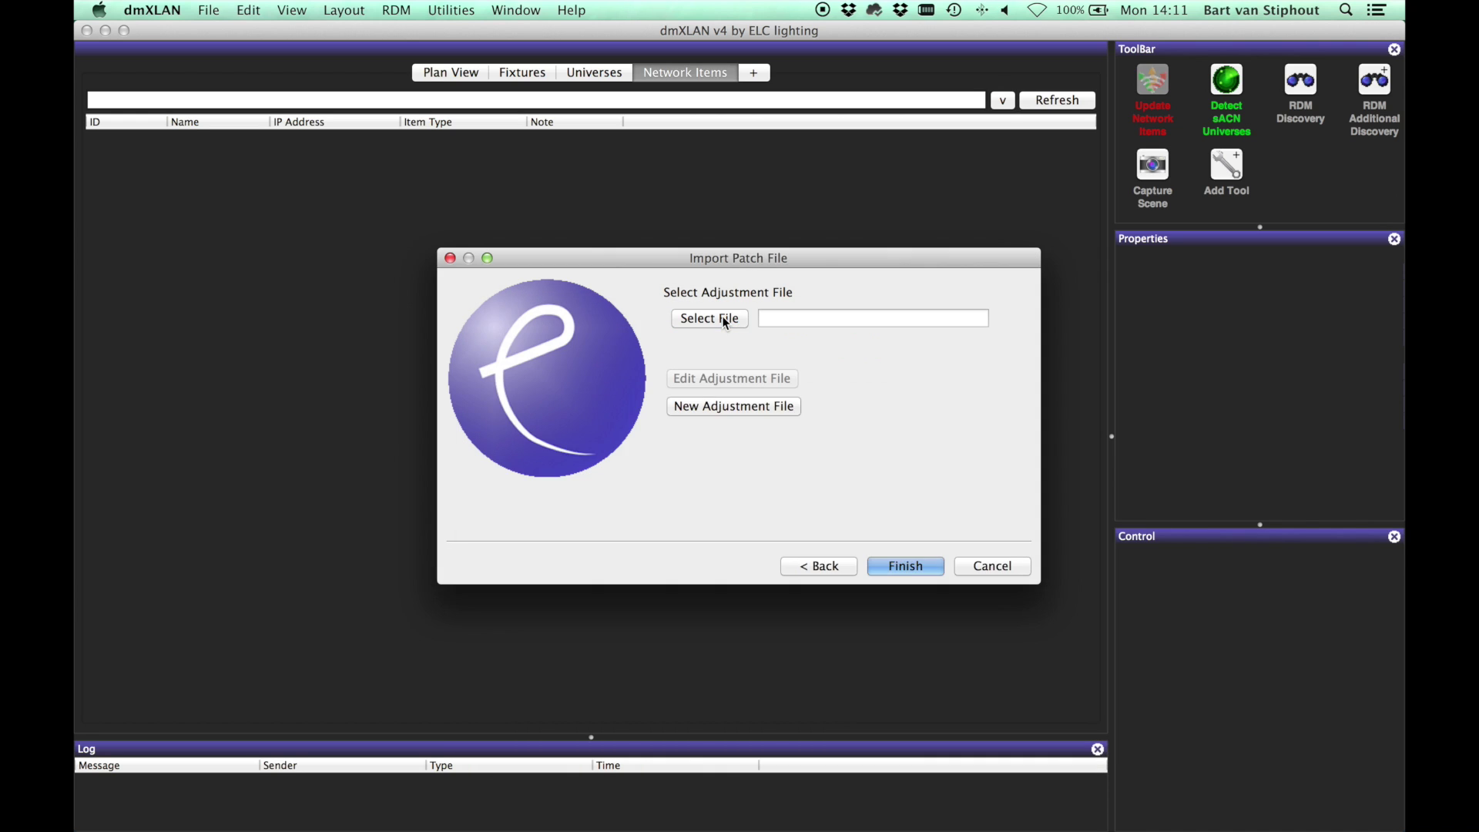
{"action": "left_click", "coordinate": [696, 406]}
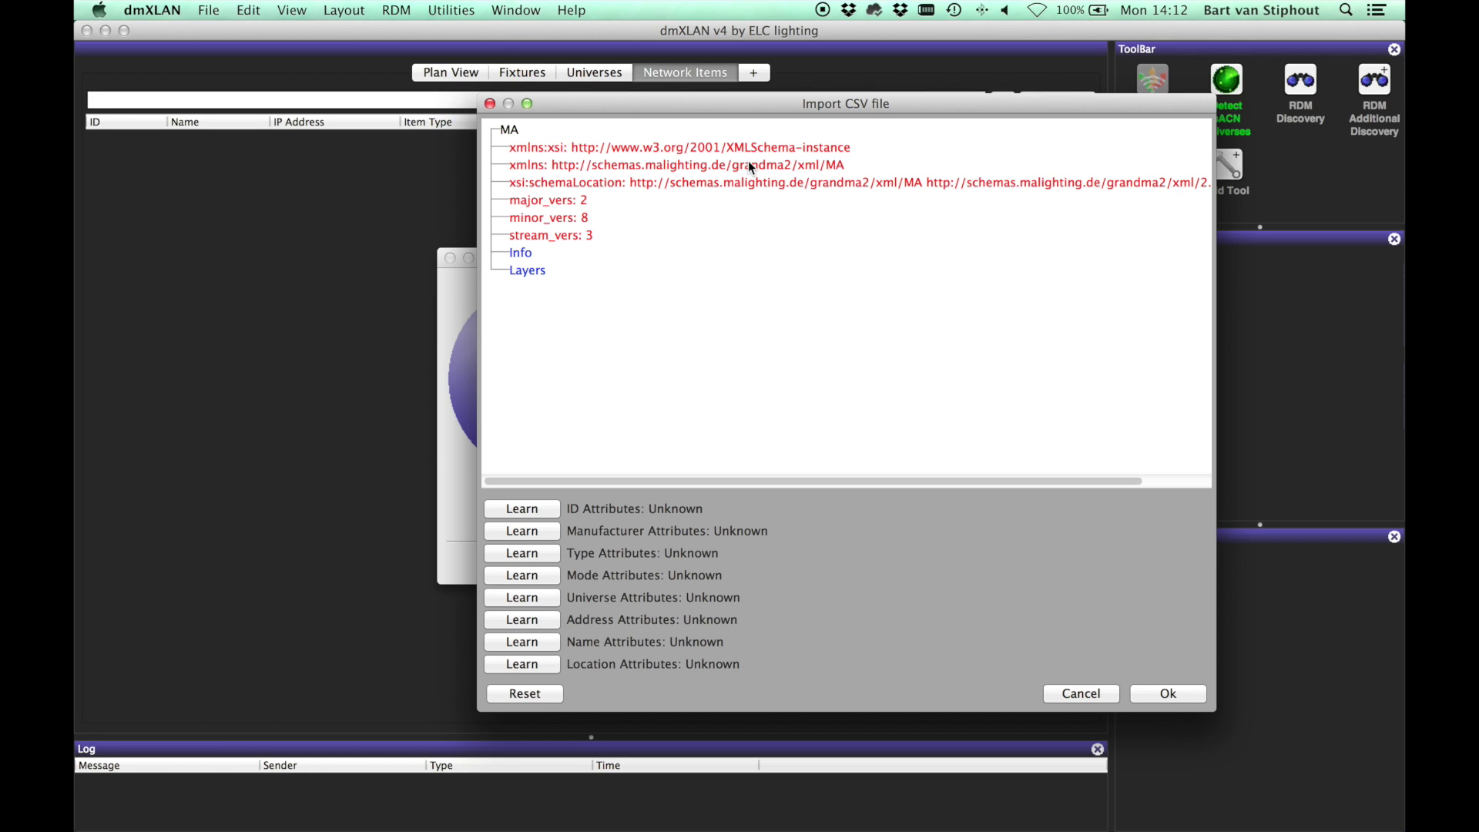
Step: In the VL3500 wash layer's first fixture, learn the Name attribute from name and the ID attribute from fixture_id
{"action": "double_click", "coordinate": [536, 273]}
{"action": "double_click", "coordinate": [531, 310]}
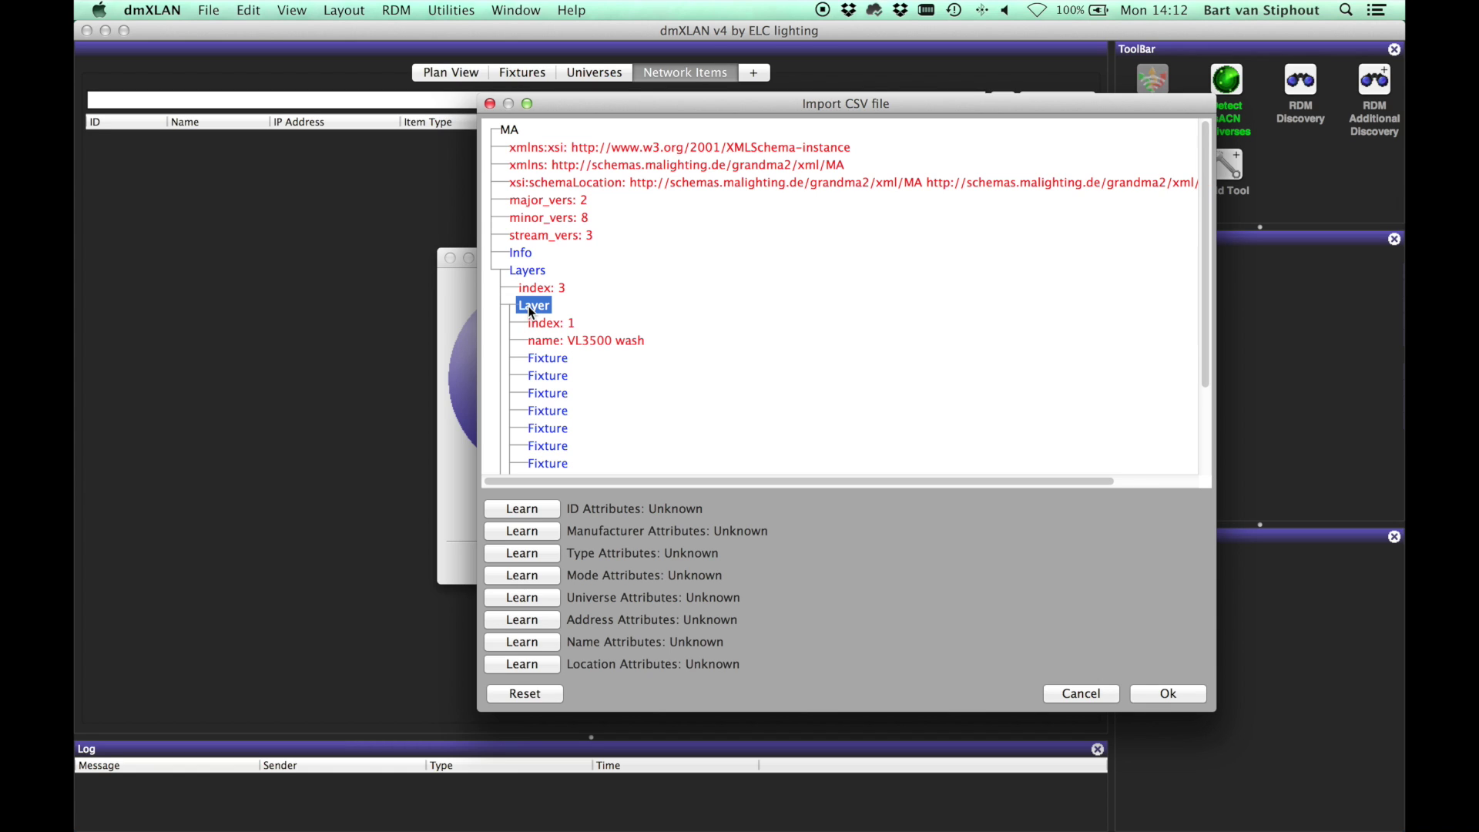
{"action": "double_click", "coordinate": [540, 359]}
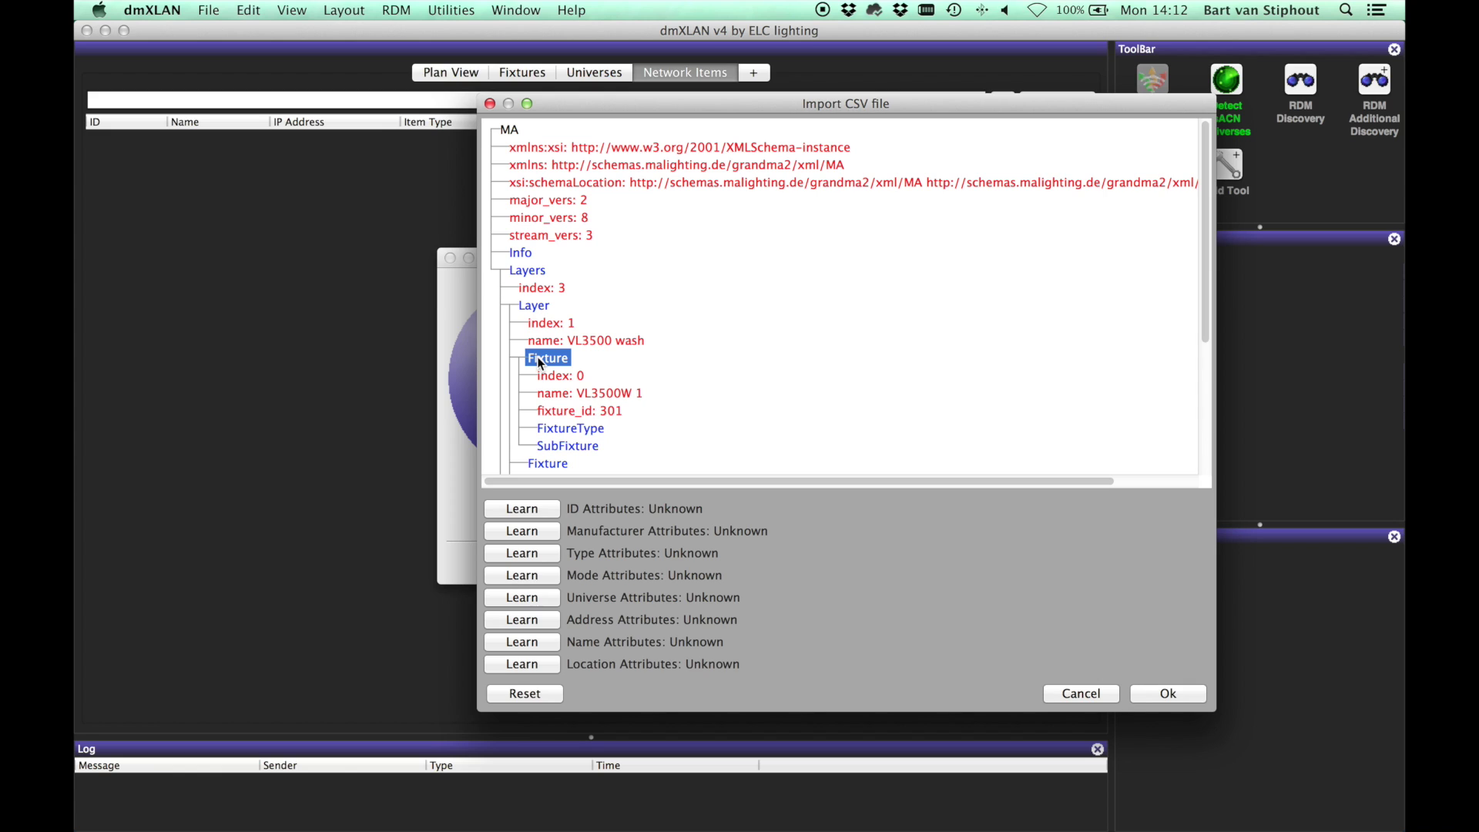
{"action": "scroll", "coordinate": [540, 362], "scroll_direction": "down", "scroll_amount": 5}
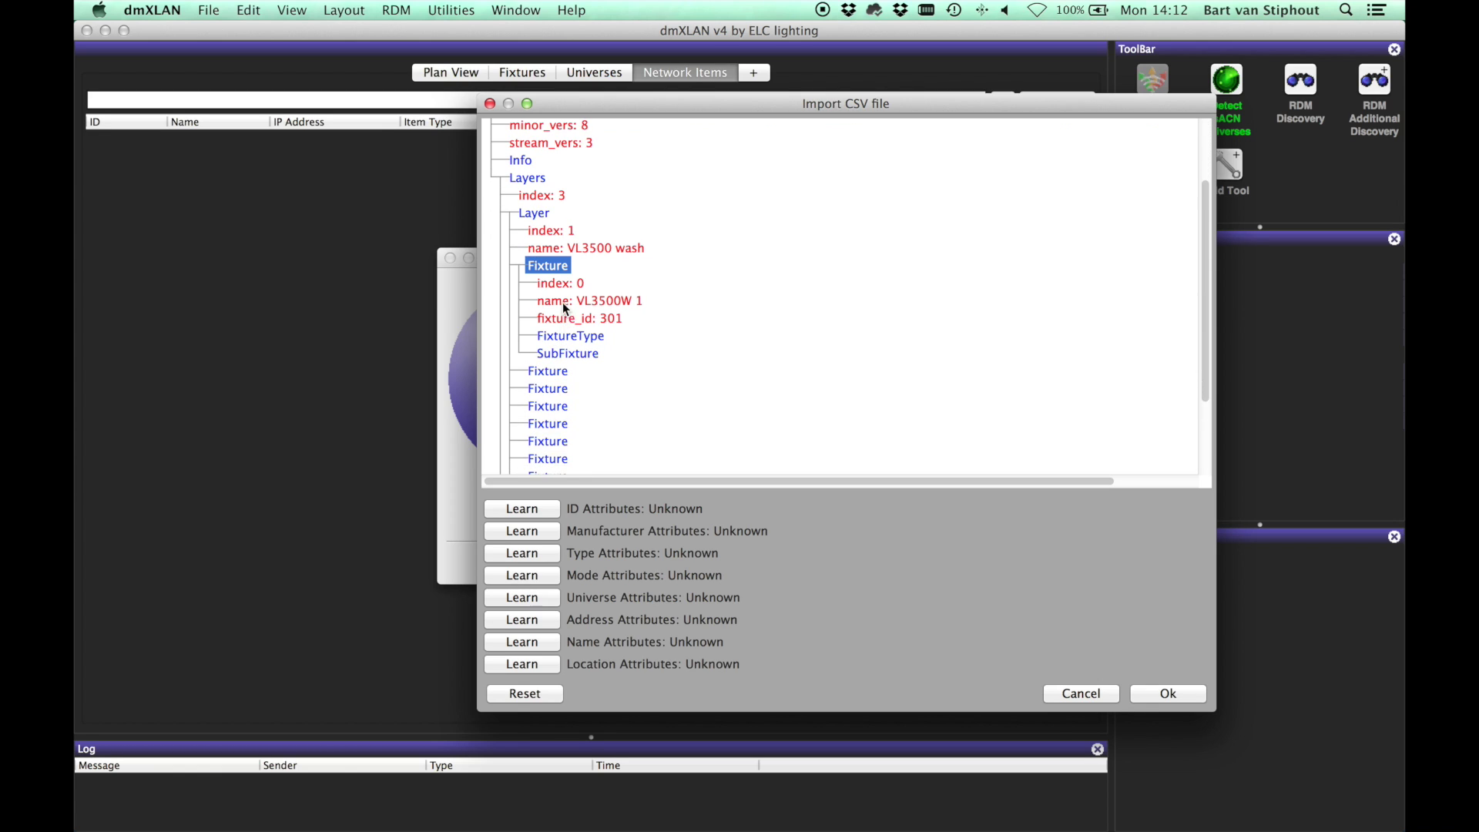
{"action": "left_click", "coordinate": [567, 301]}
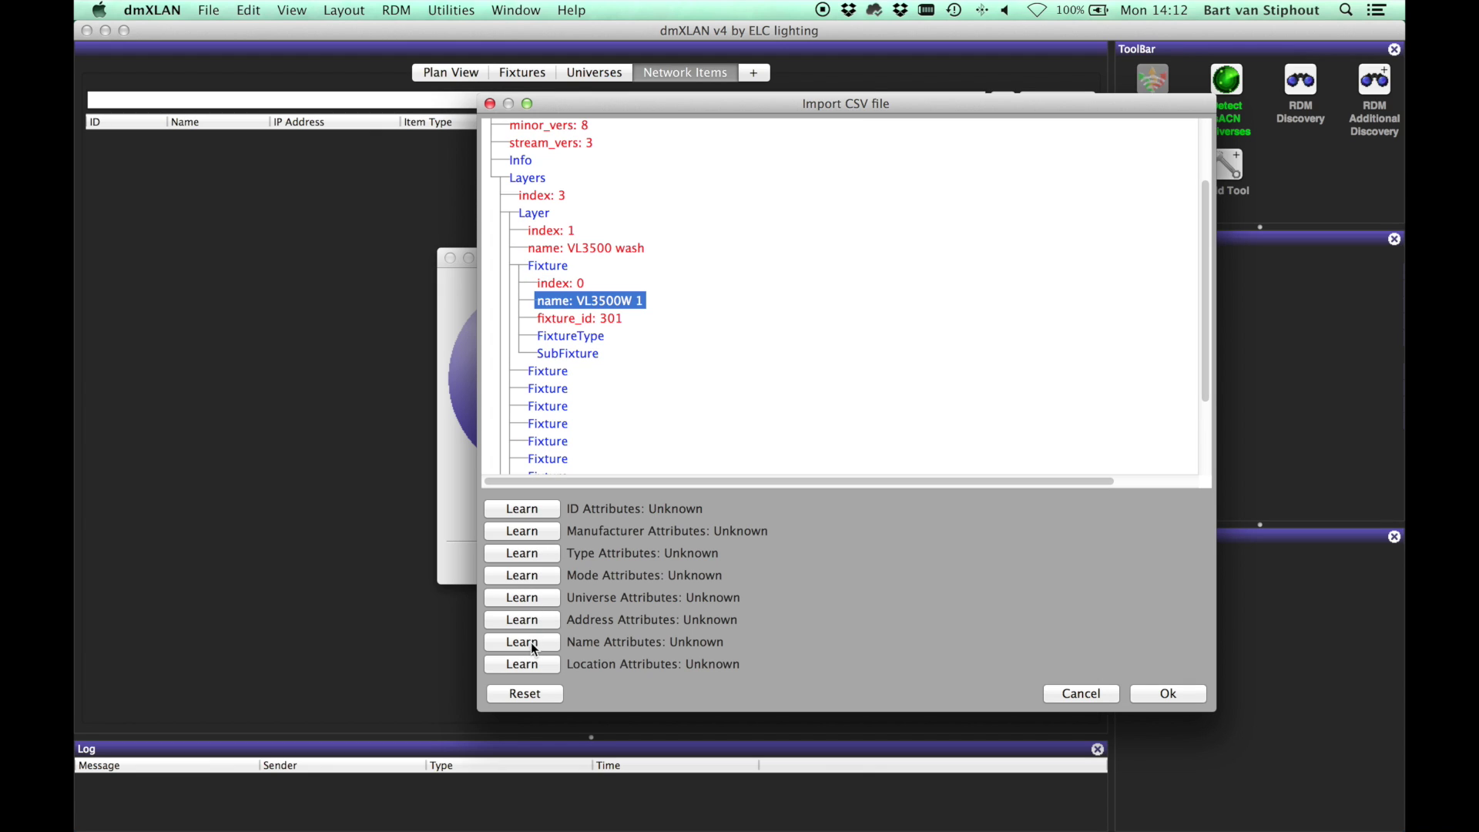
{"action": "left_click", "coordinate": [534, 644]}
{"action": "left_click", "coordinate": [579, 324]}
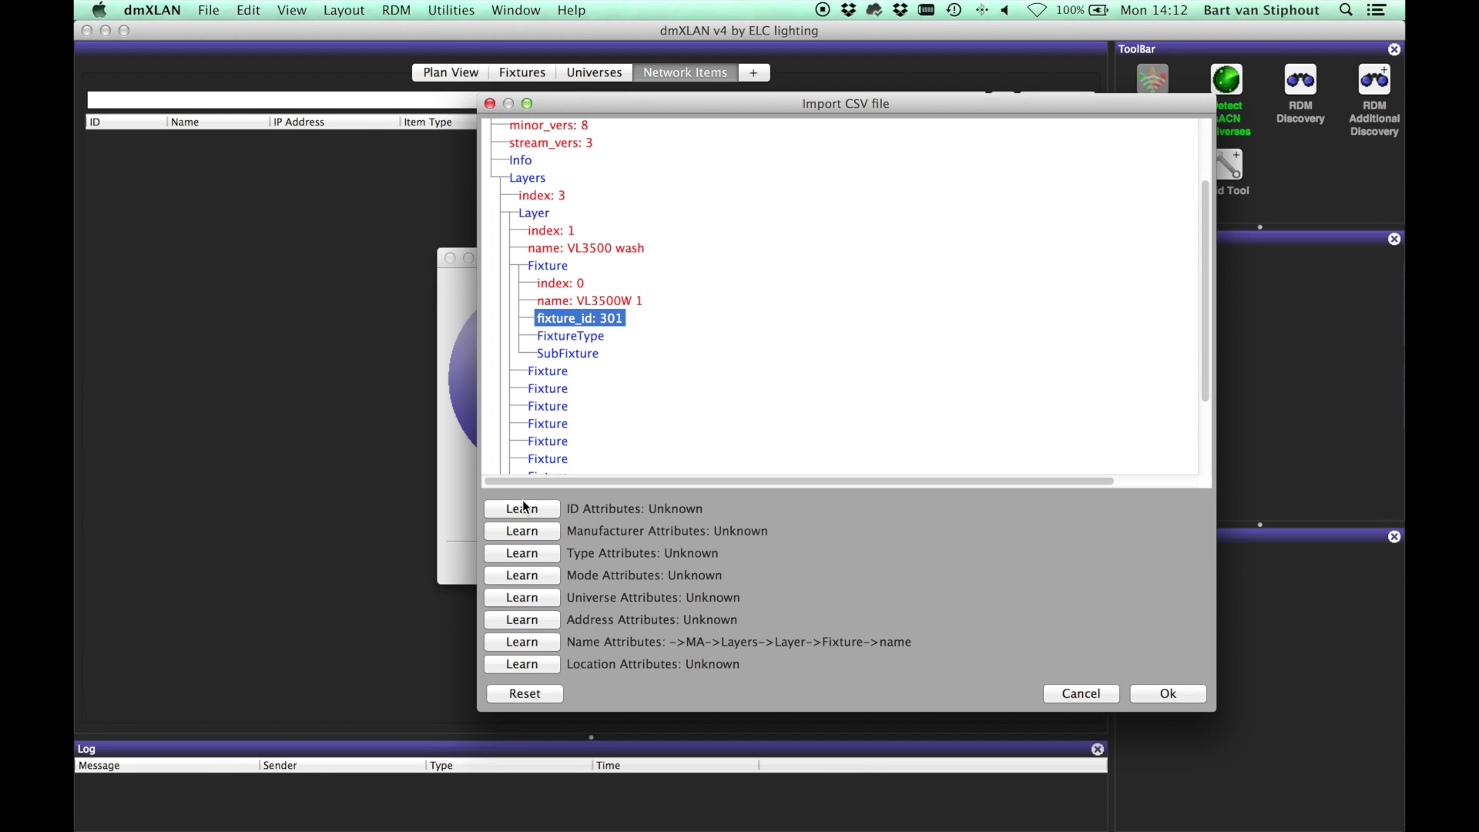
{"action": "left_click", "coordinate": [524, 510]}
Step: Learn the Type, Mode and Manufacturer attributes from the name under that fixture's FixtureType
{"action": "double_click", "coordinate": [560, 341]}
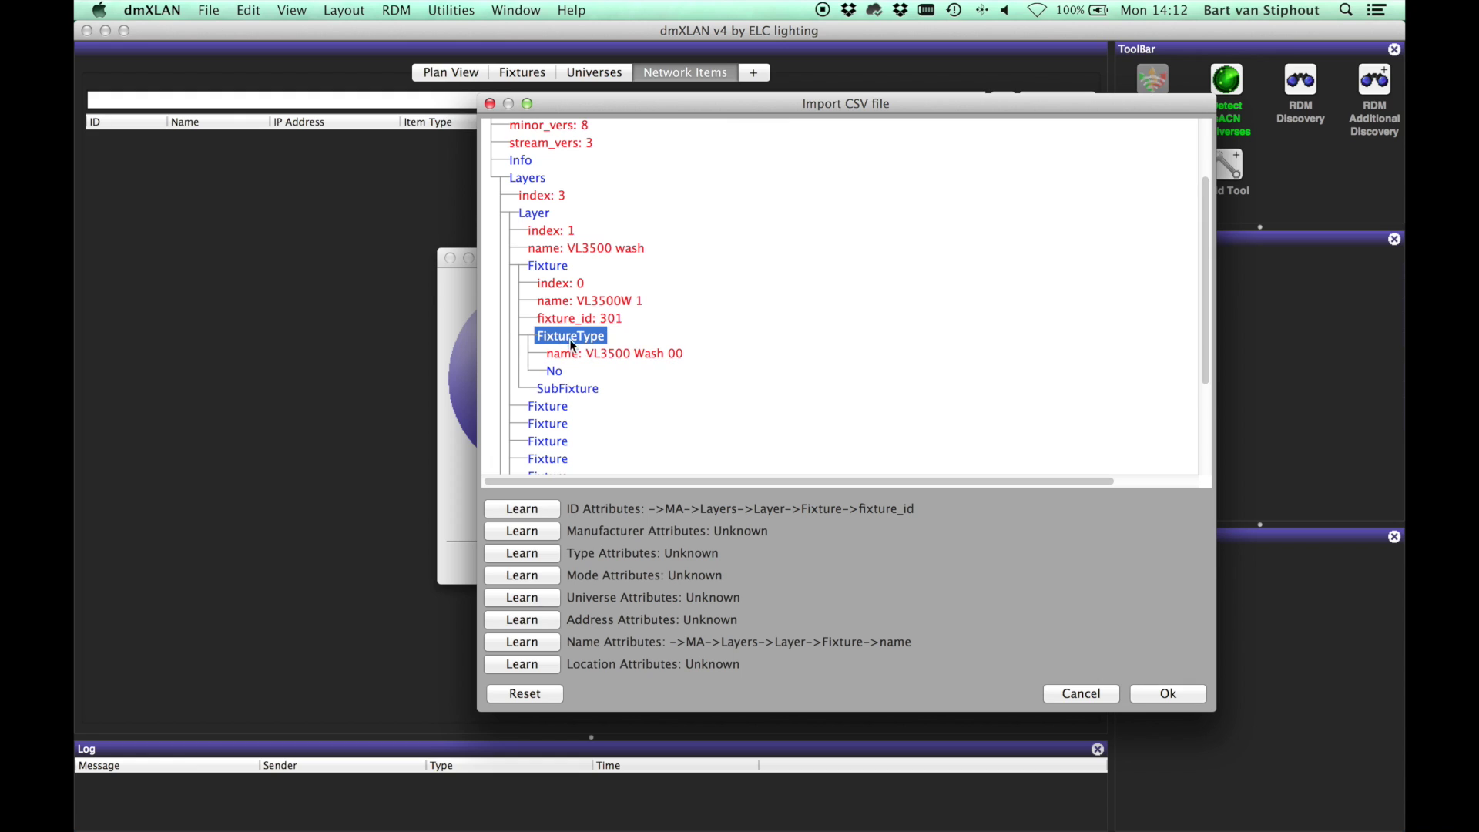
{"action": "left_click", "coordinate": [589, 356]}
{"action": "left_click", "coordinate": [520, 554]}
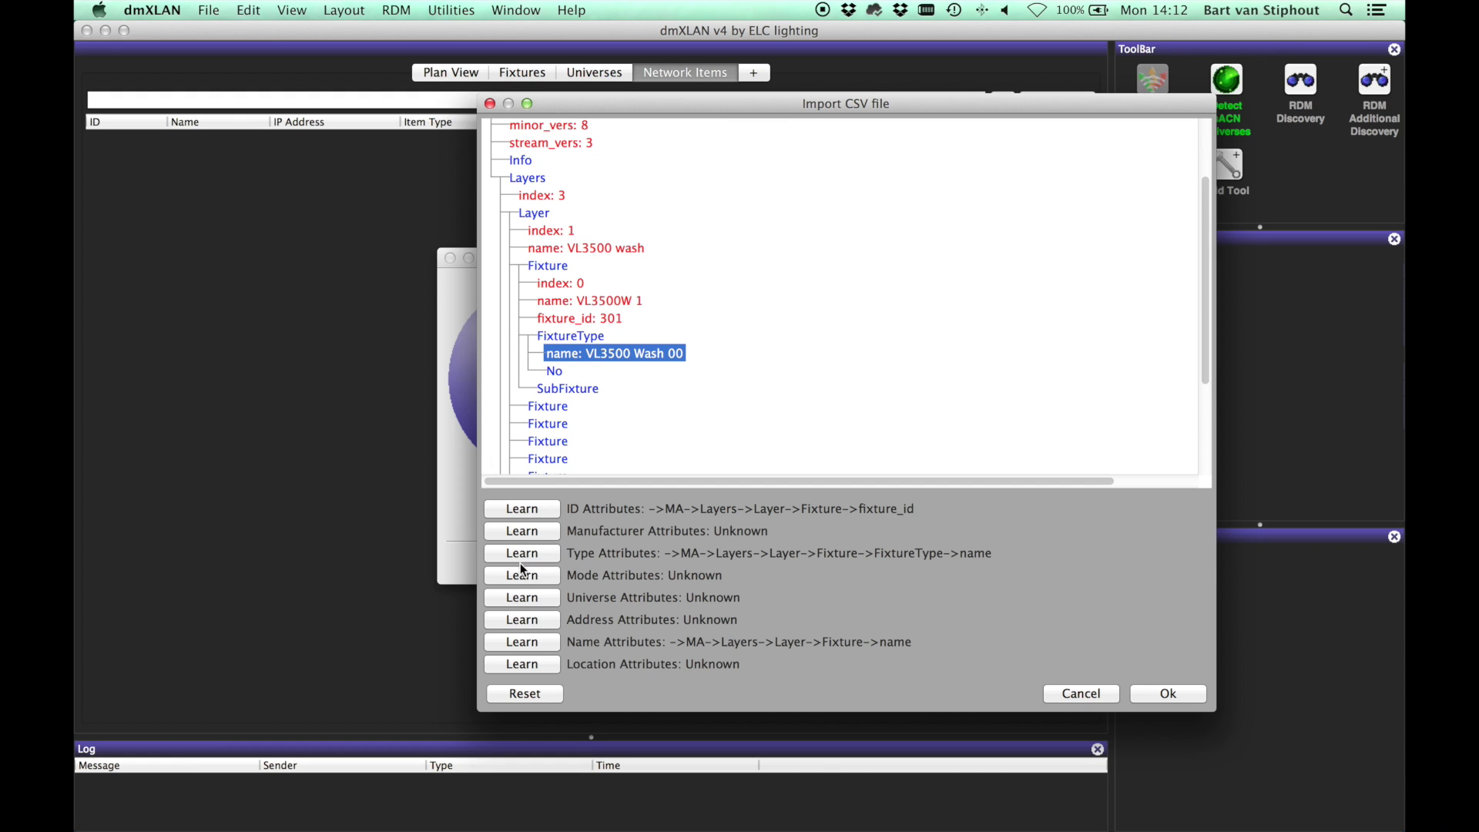
{"action": "left_click", "coordinate": [523, 577]}
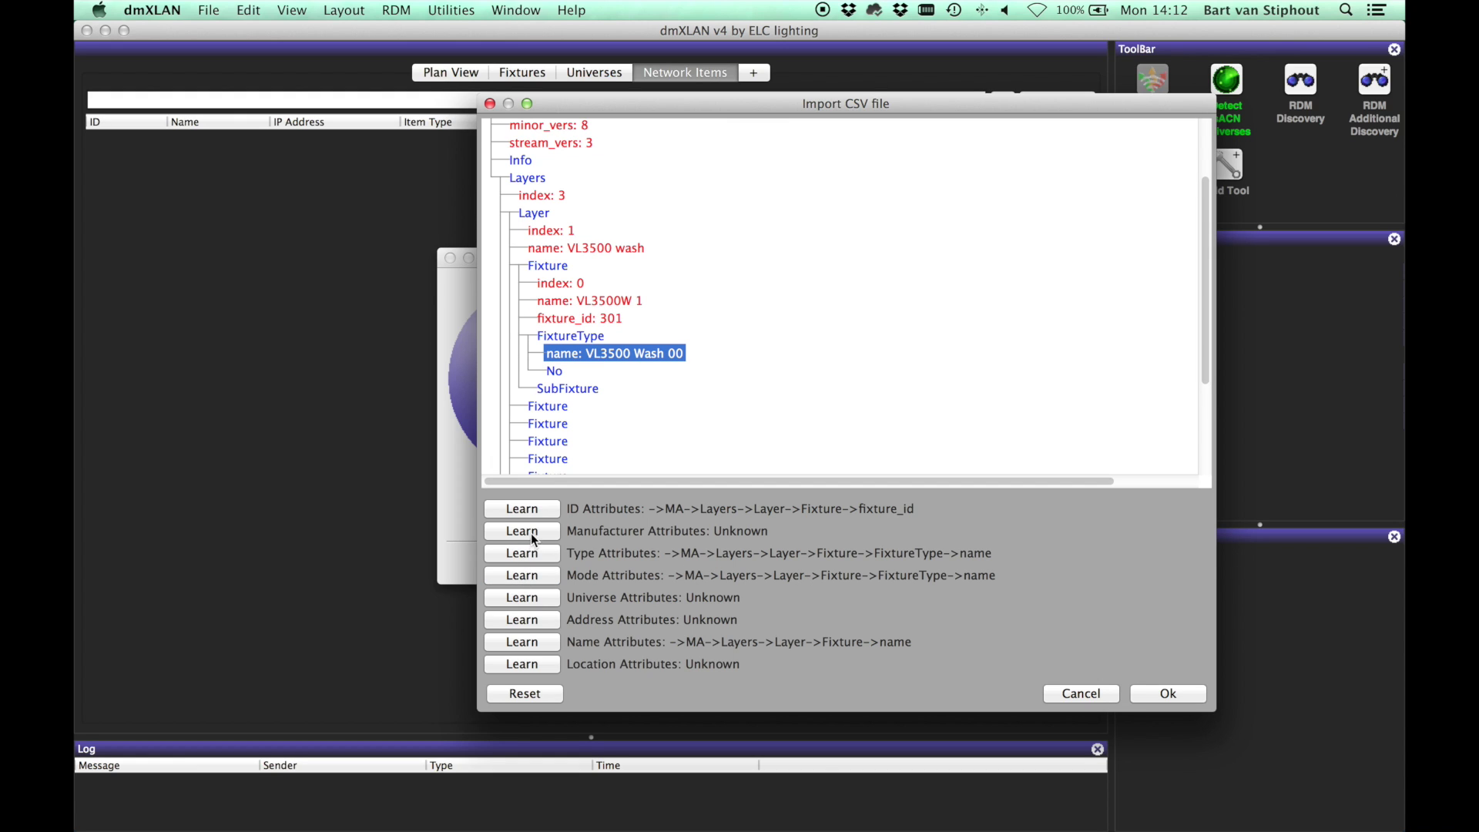
{"action": "left_click", "coordinate": [533, 537]}
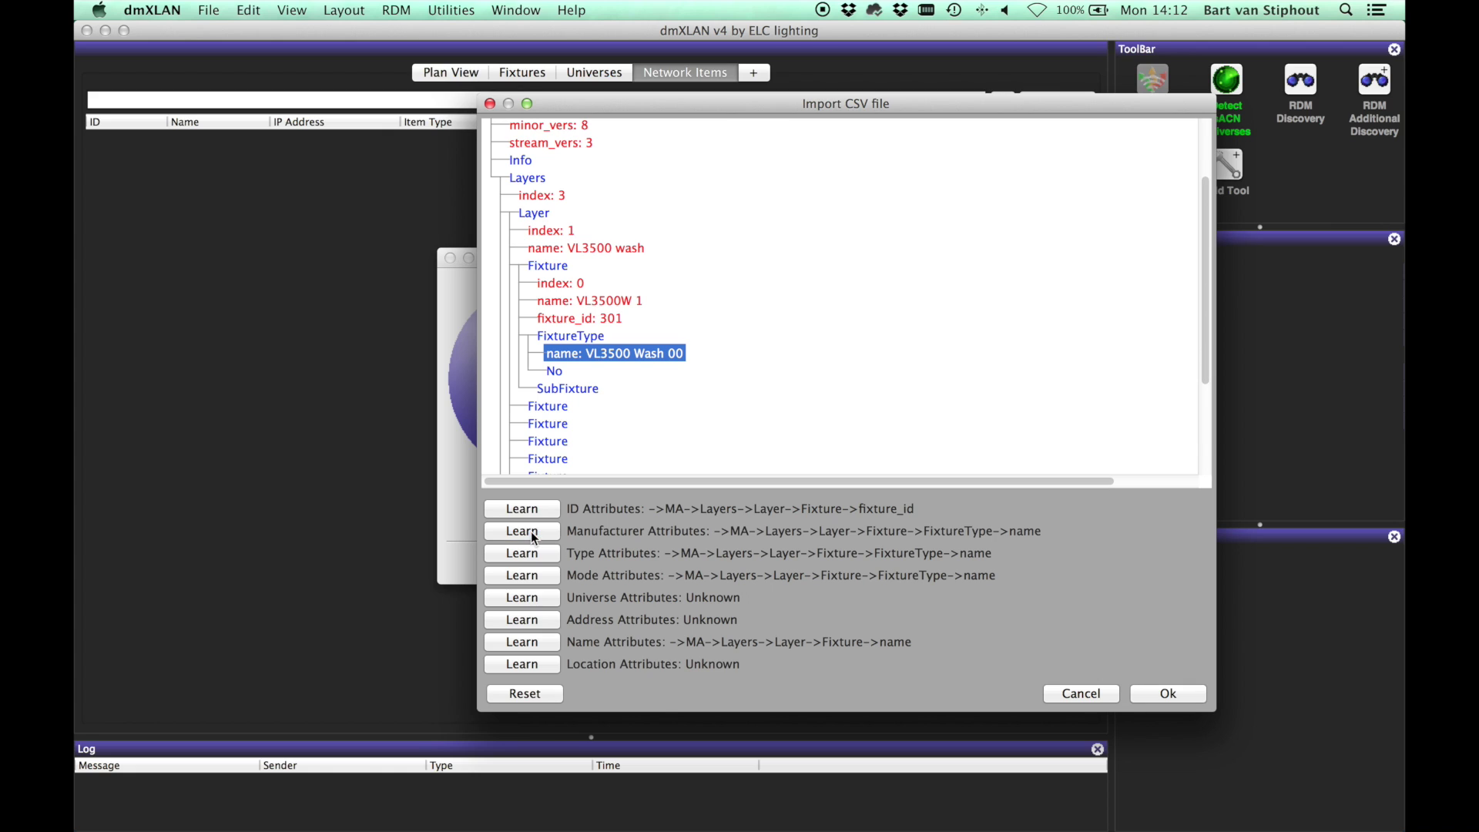
Step: Learn the Address attribute from the Address value under the same fixture's SubFixture Patch
{"action": "double_click", "coordinate": [561, 392]}
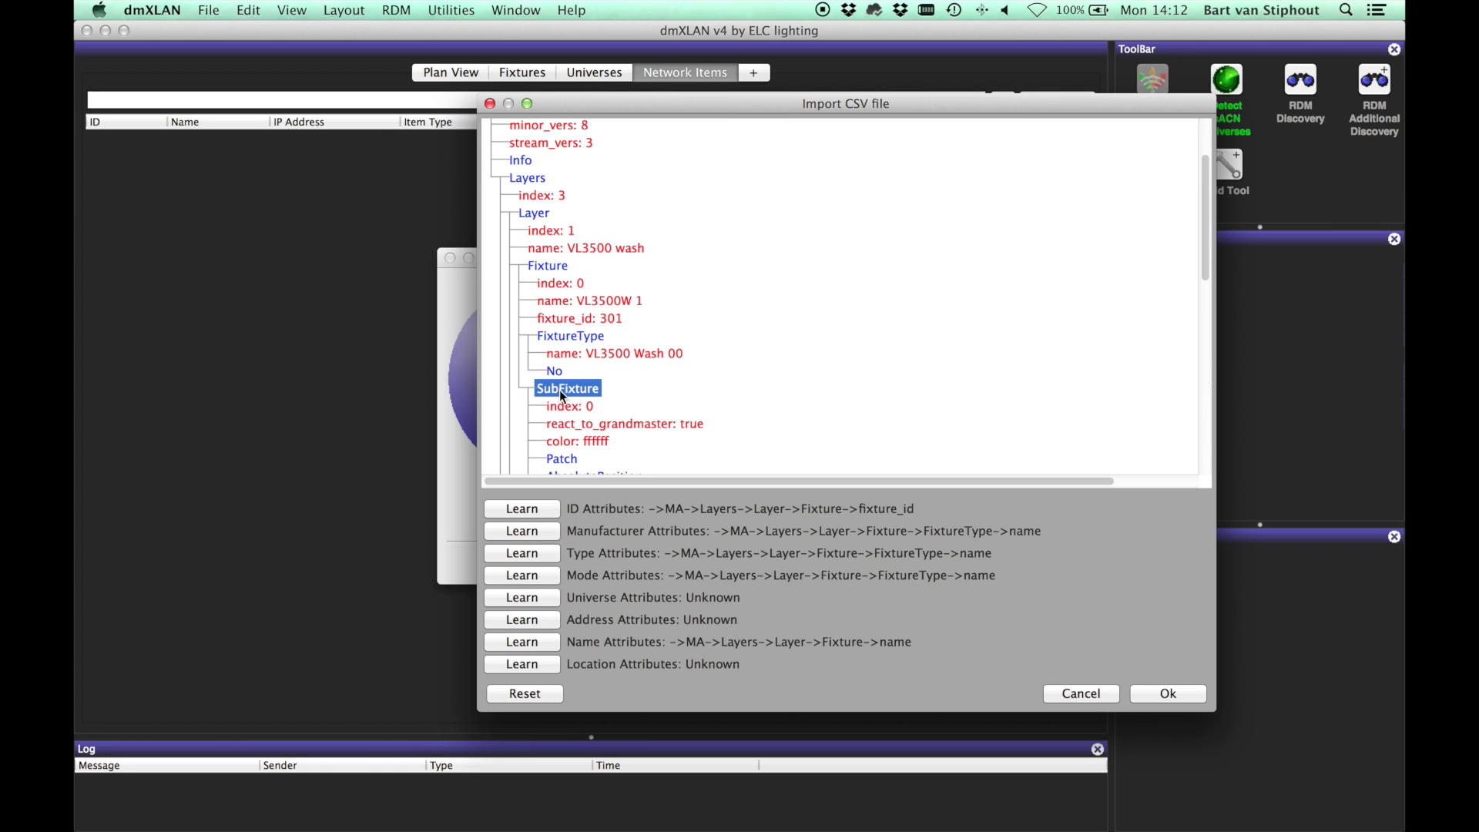
{"action": "scroll", "coordinate": [562, 396], "scroll_direction": "down", "scroll_amount": 3}
{"action": "double_click", "coordinate": [561, 404]}
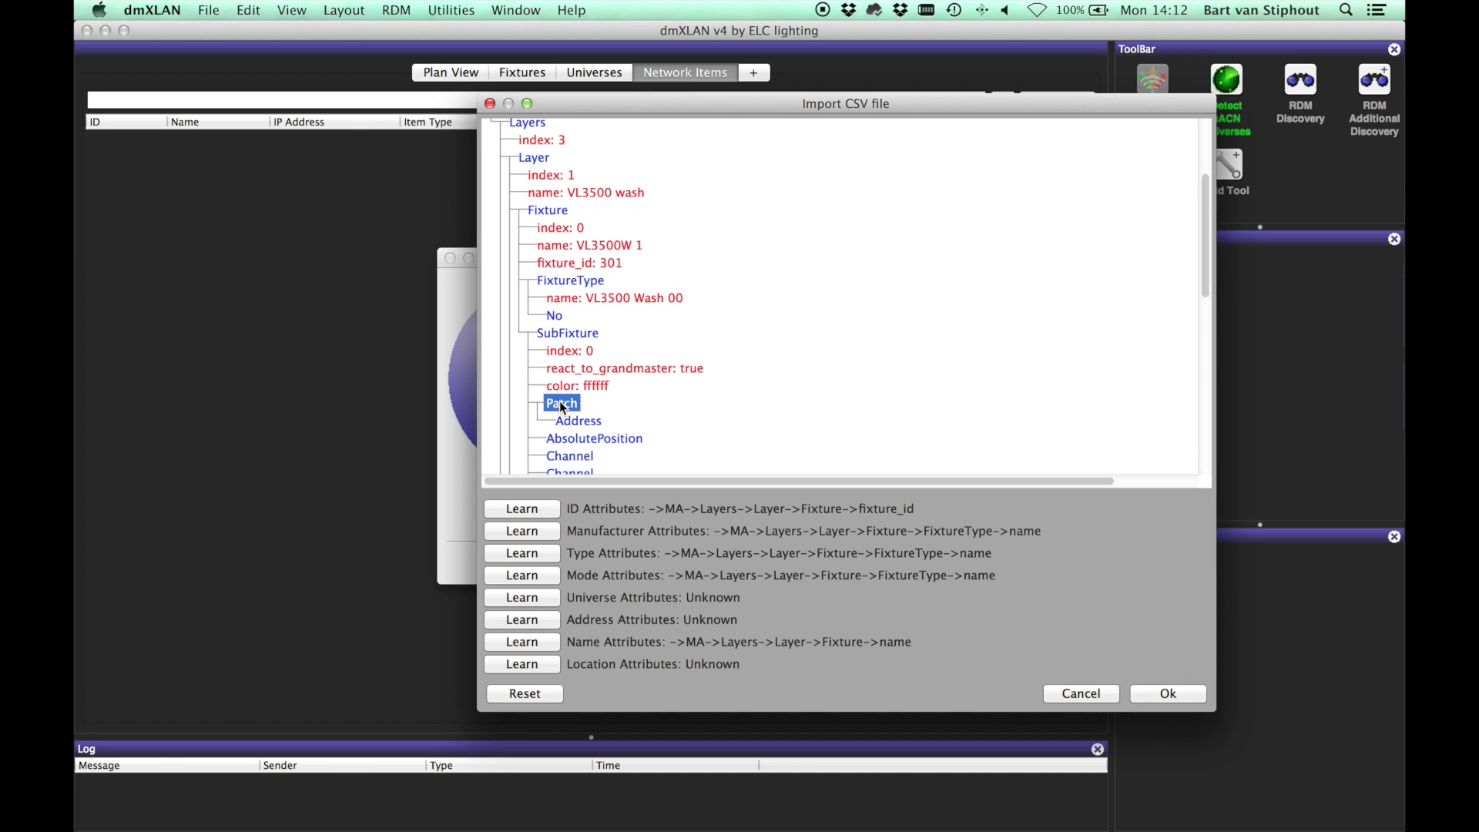
{"action": "double_click", "coordinate": [577, 421]}
{"action": "left_click", "coordinate": [574, 439]}
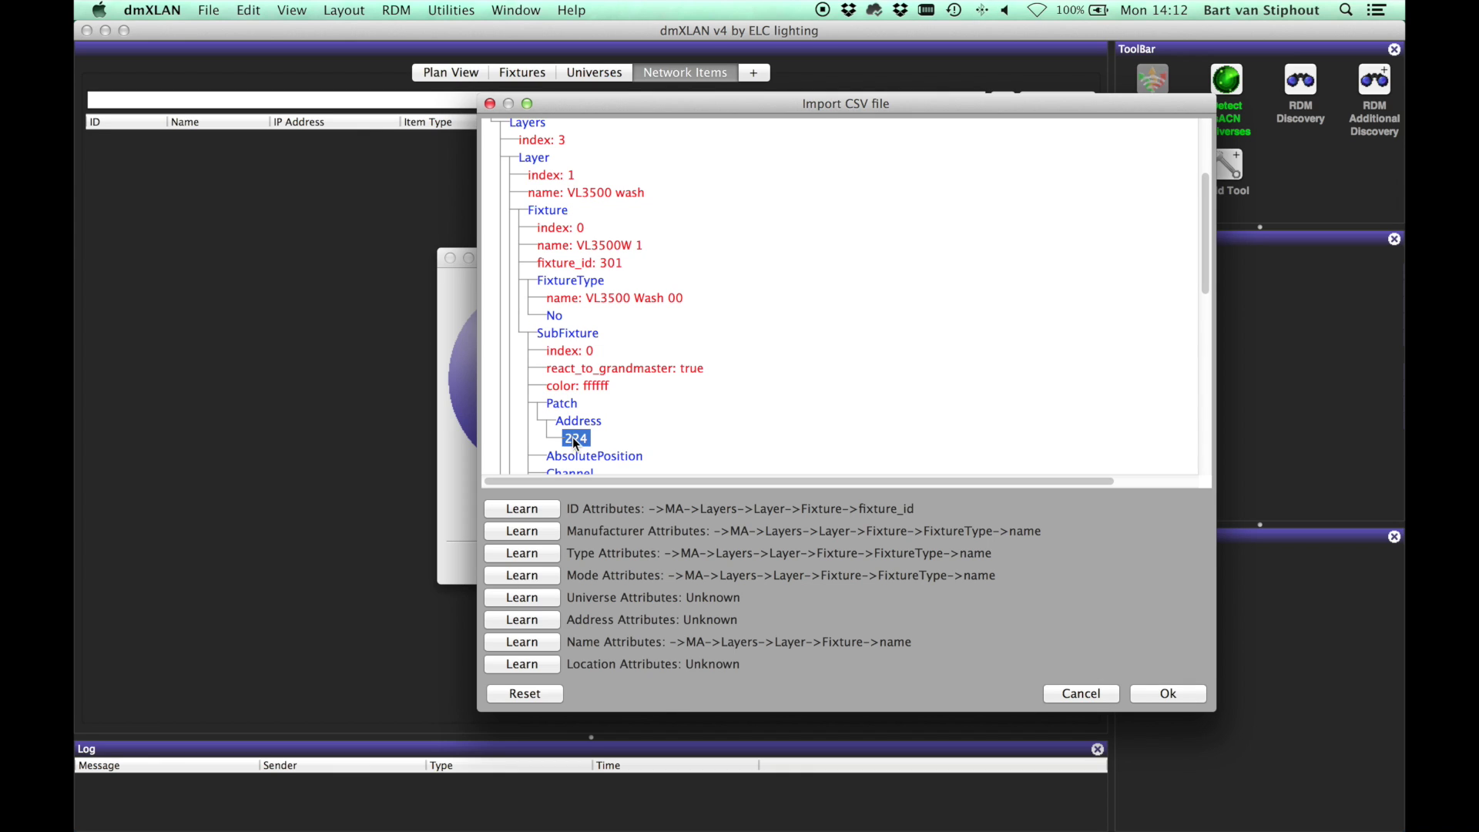
{"action": "left_click", "coordinate": [537, 621]}
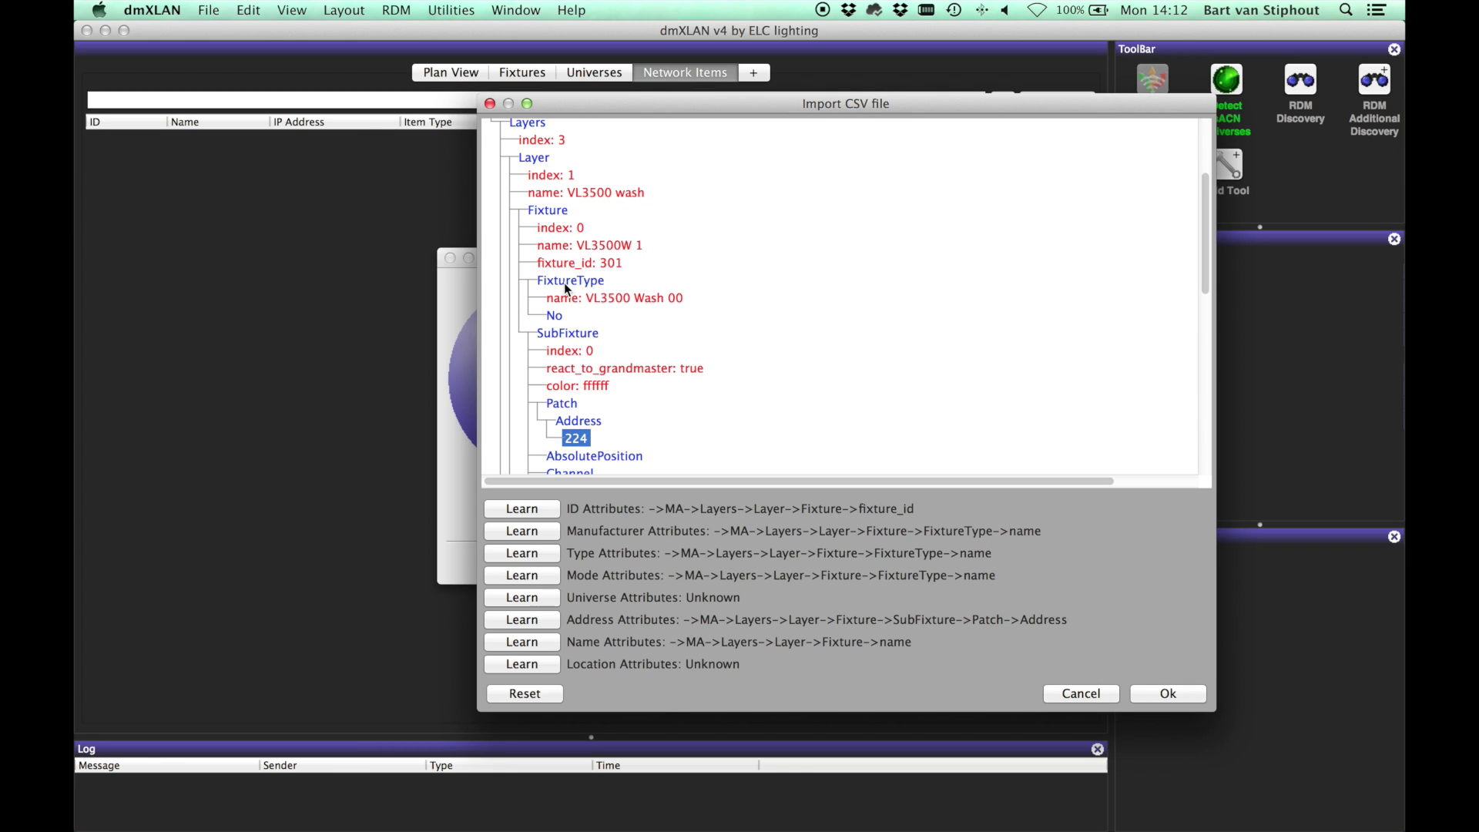
Step: Learn the Universe attribute from the SubFixture Patch Address value of the first fixture in the CP Alpha 1500 layer
{"action": "double_click", "coordinate": [534, 161]}
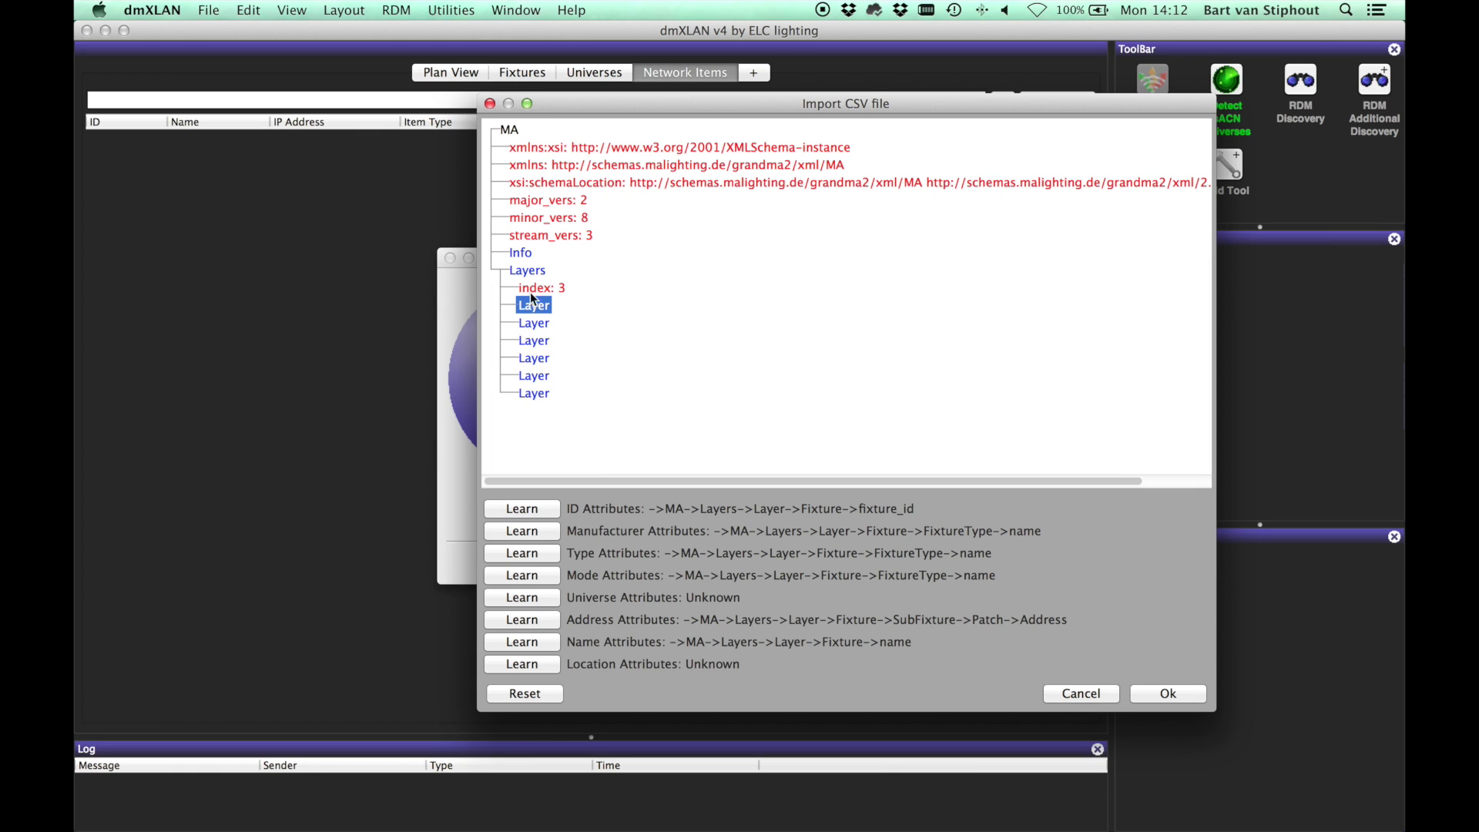
{"action": "double_click", "coordinate": [535, 377]}
{"action": "scroll", "coordinate": [537, 387], "scroll_direction": "down", "scroll_amount": 3}
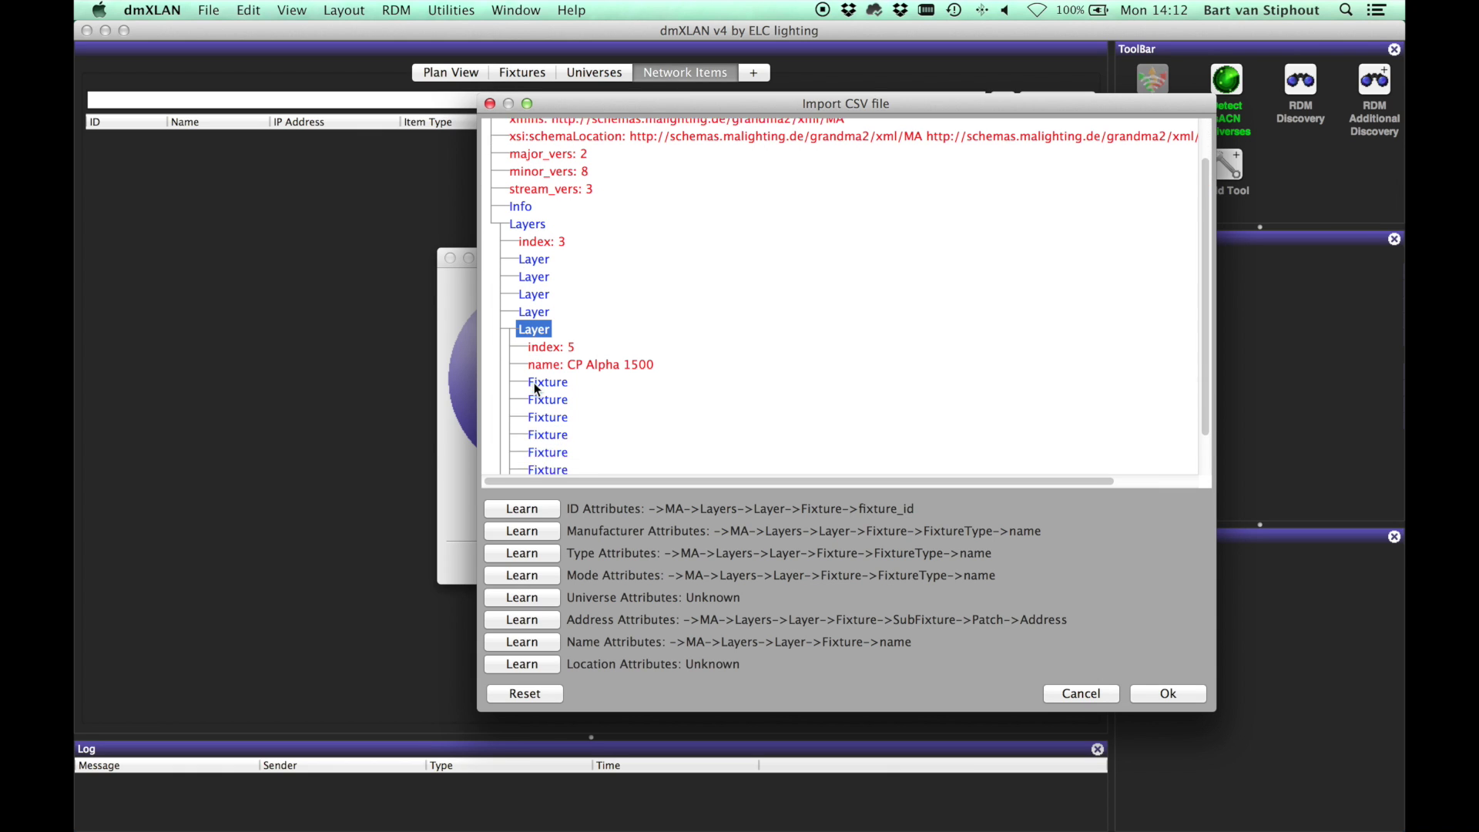
{"action": "double_click", "coordinate": [541, 366]}
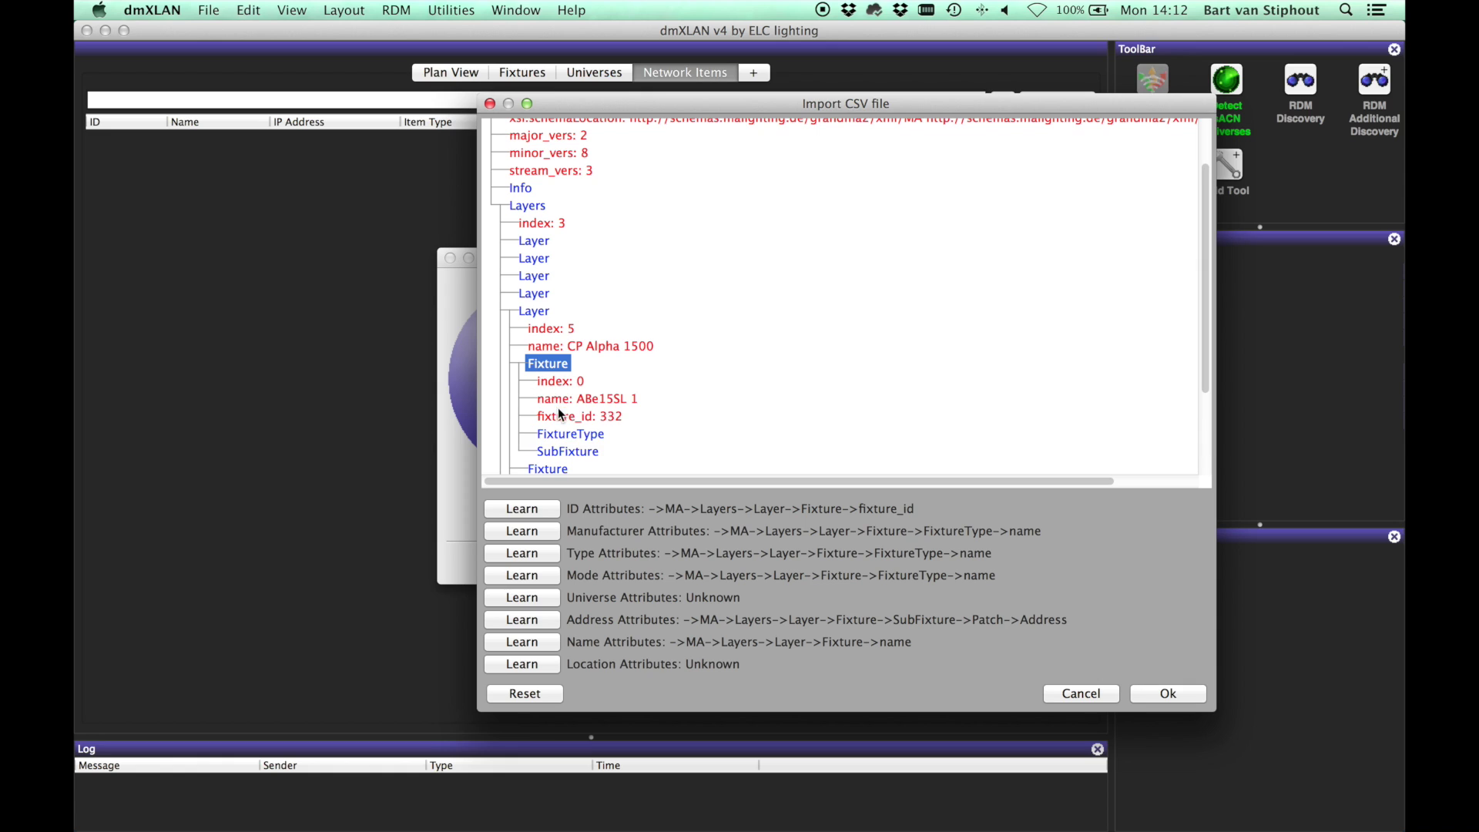
{"action": "scroll", "coordinate": [560, 416], "scroll_direction": "down", "scroll_amount": 1}
{"action": "double_click", "coordinate": [561, 434]}
{"action": "scroll", "coordinate": [561, 437], "scroll_direction": "down", "scroll_amount": 6}
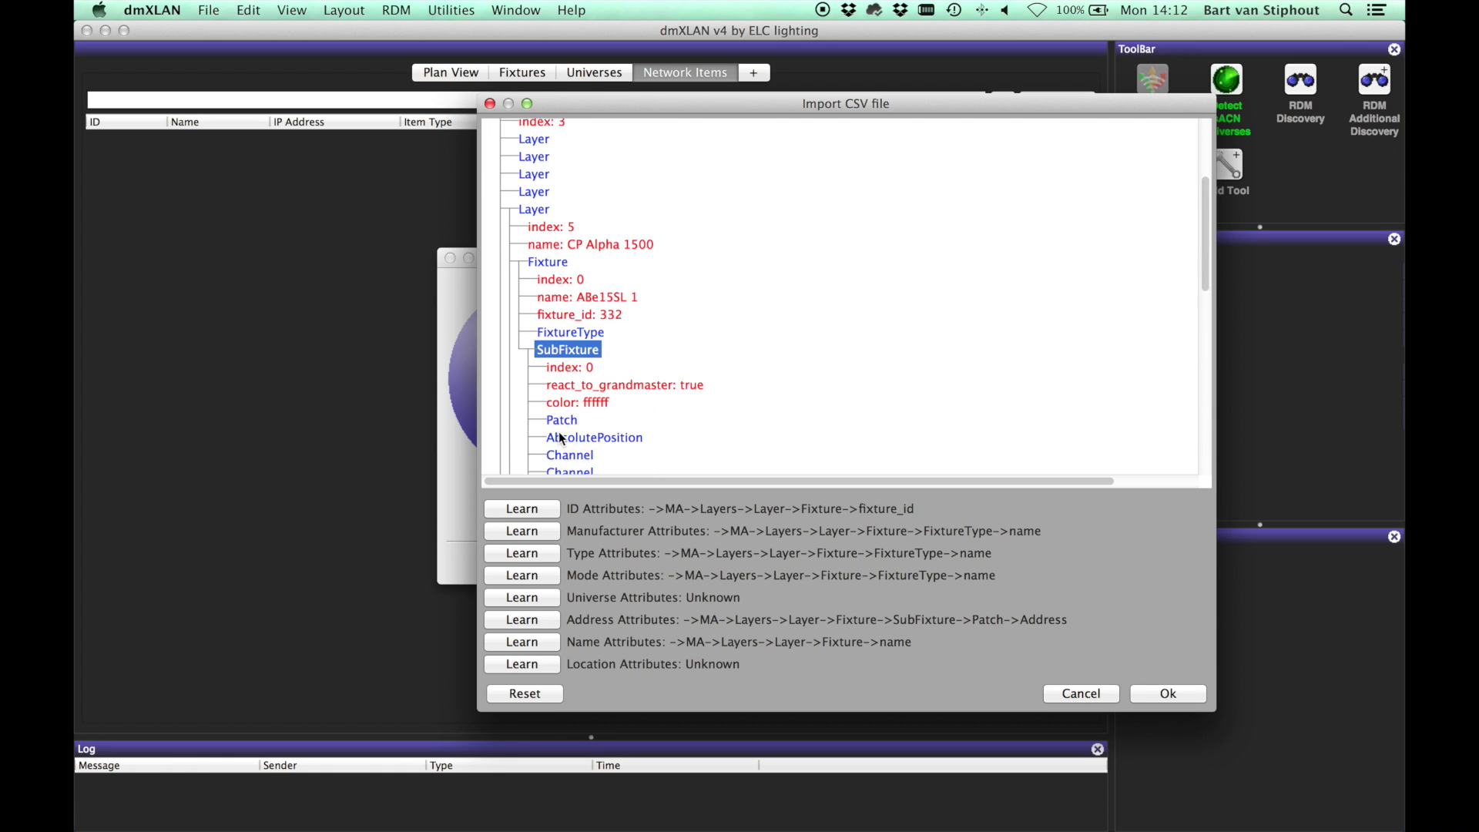
{"action": "double_click", "coordinate": [563, 365]}
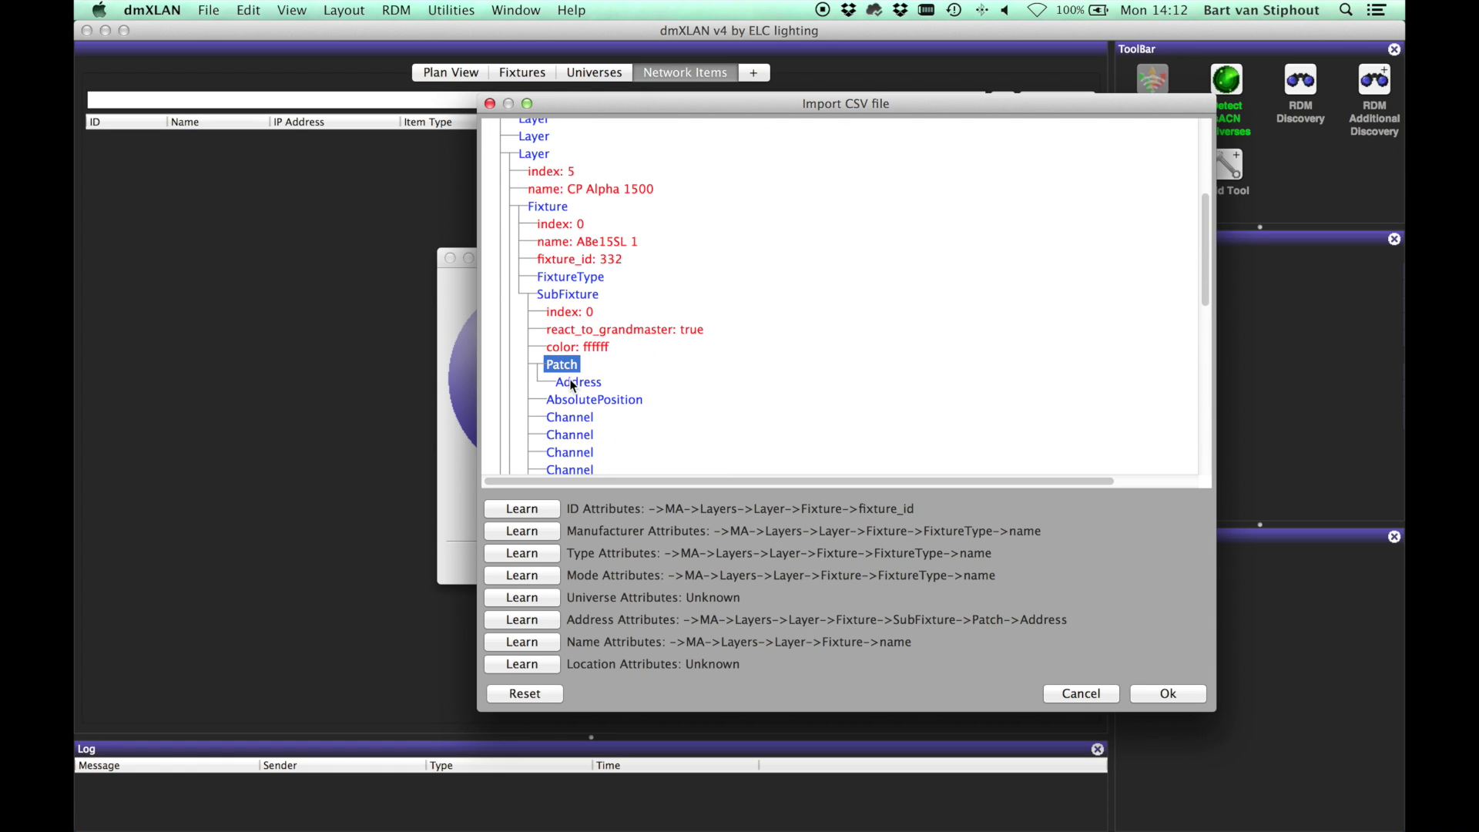
{"action": "double_click", "coordinate": [579, 382]}
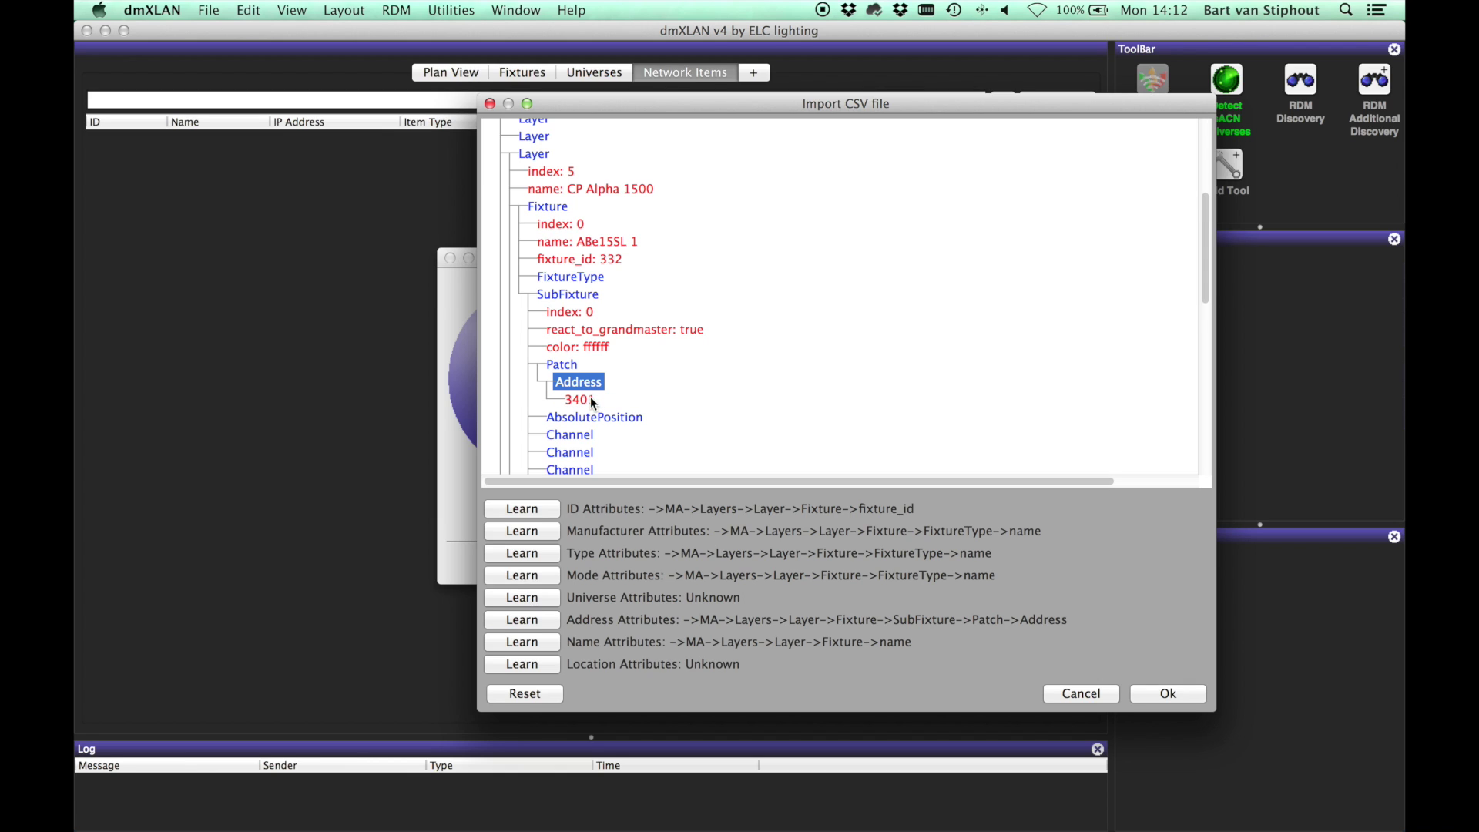
{"action": "left_click", "coordinate": [580, 399]}
{"action": "left_click", "coordinate": [532, 598]}
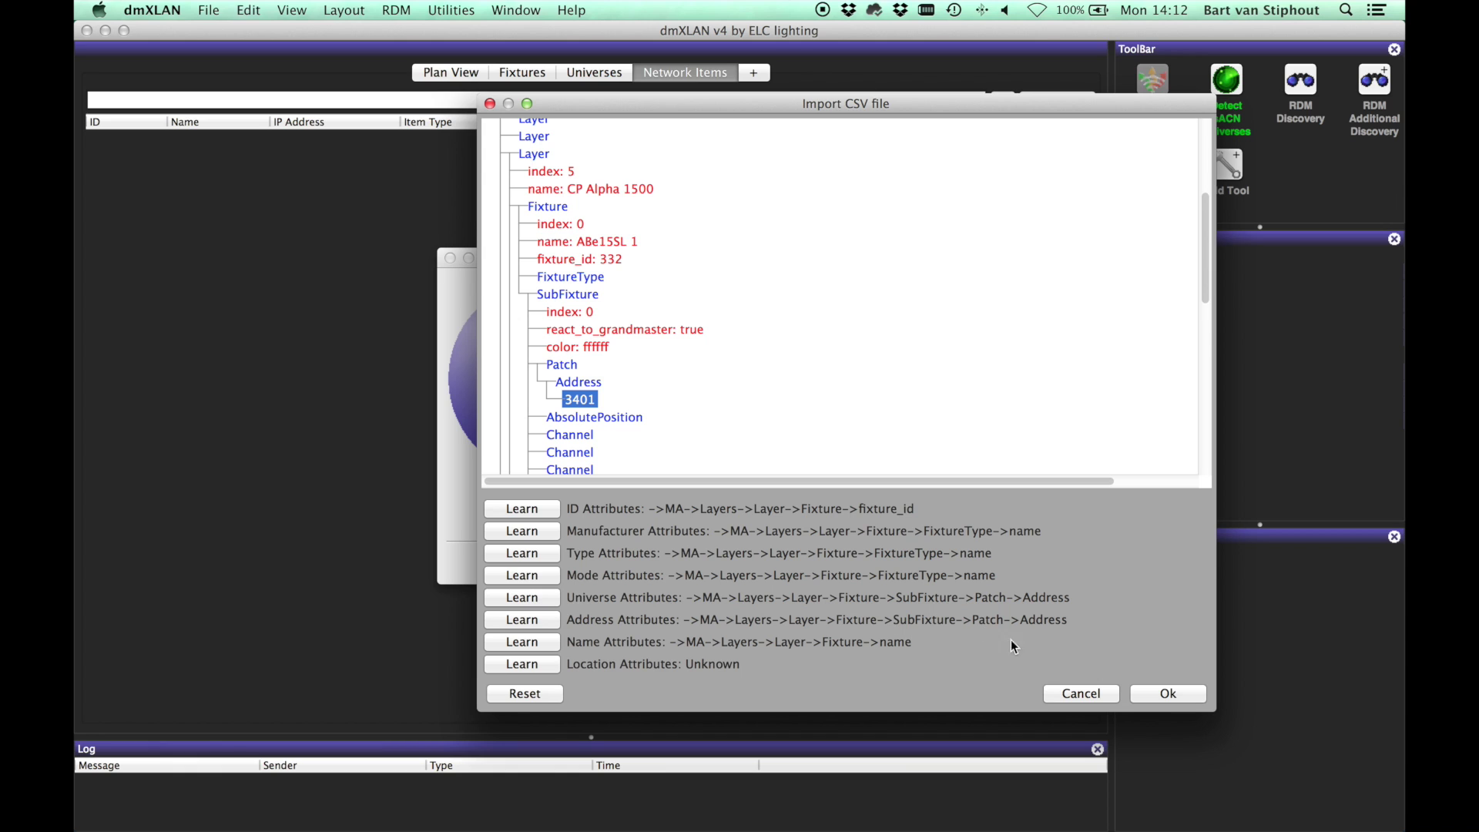
Step: Save the learned mapping as the adjustment file XML Adjust.adj in the Demo folder and finish the patch import wizard
{"action": "left_click", "coordinate": [1141, 693]}
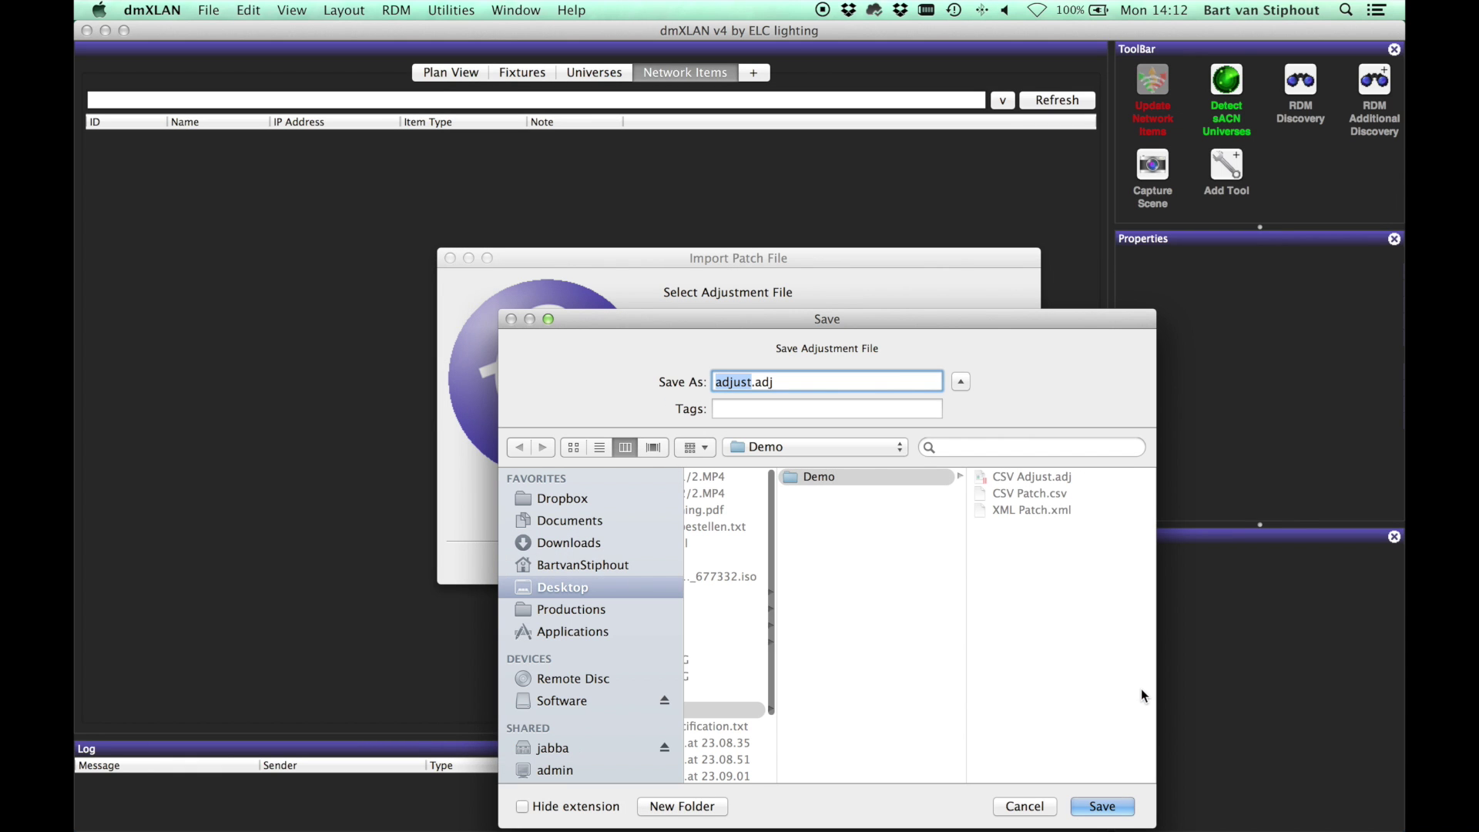
{"action": "type", "text": "XML Adjust"}
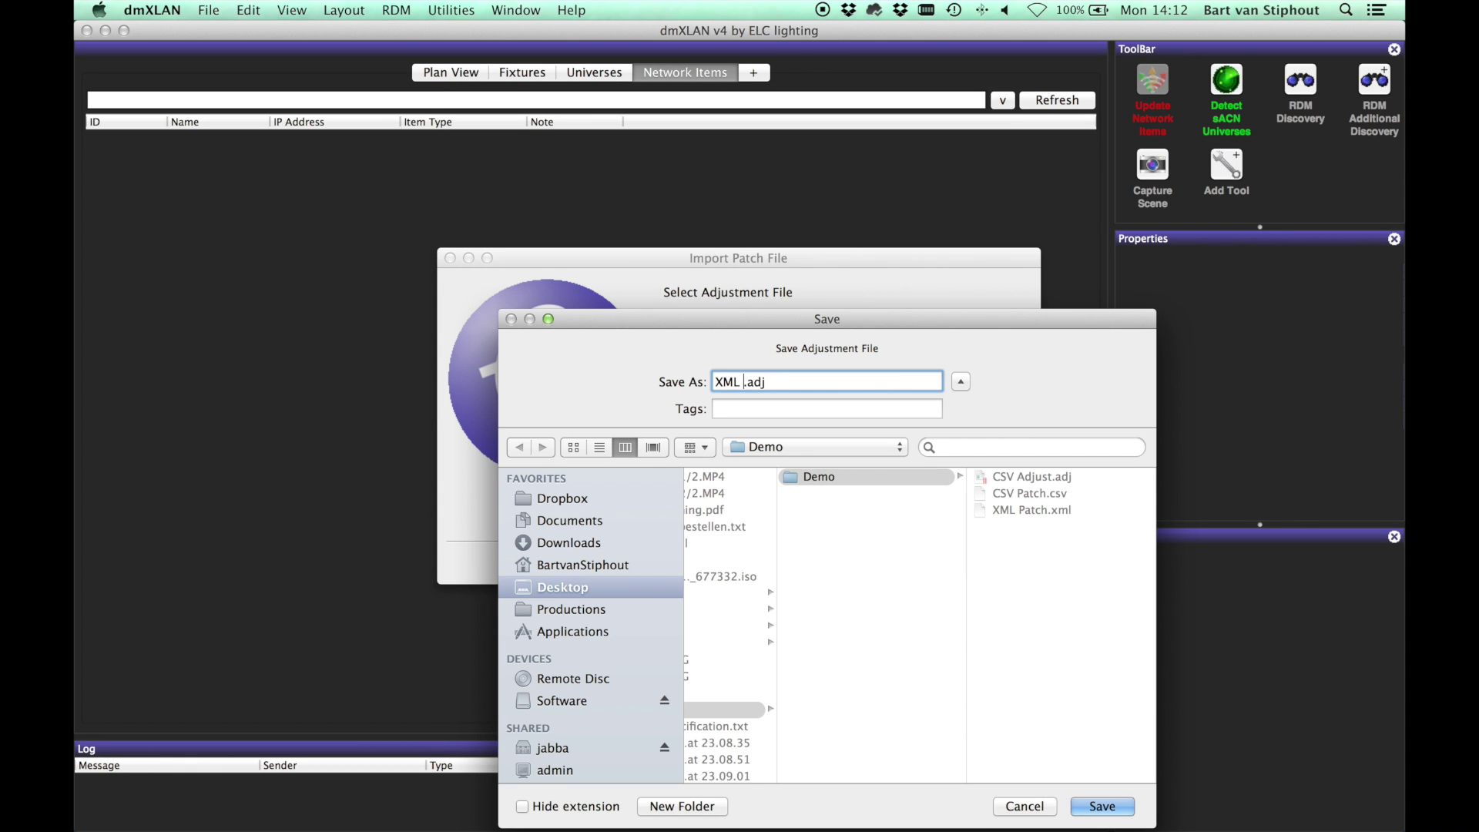
{"action": "key", "text": "Return"}
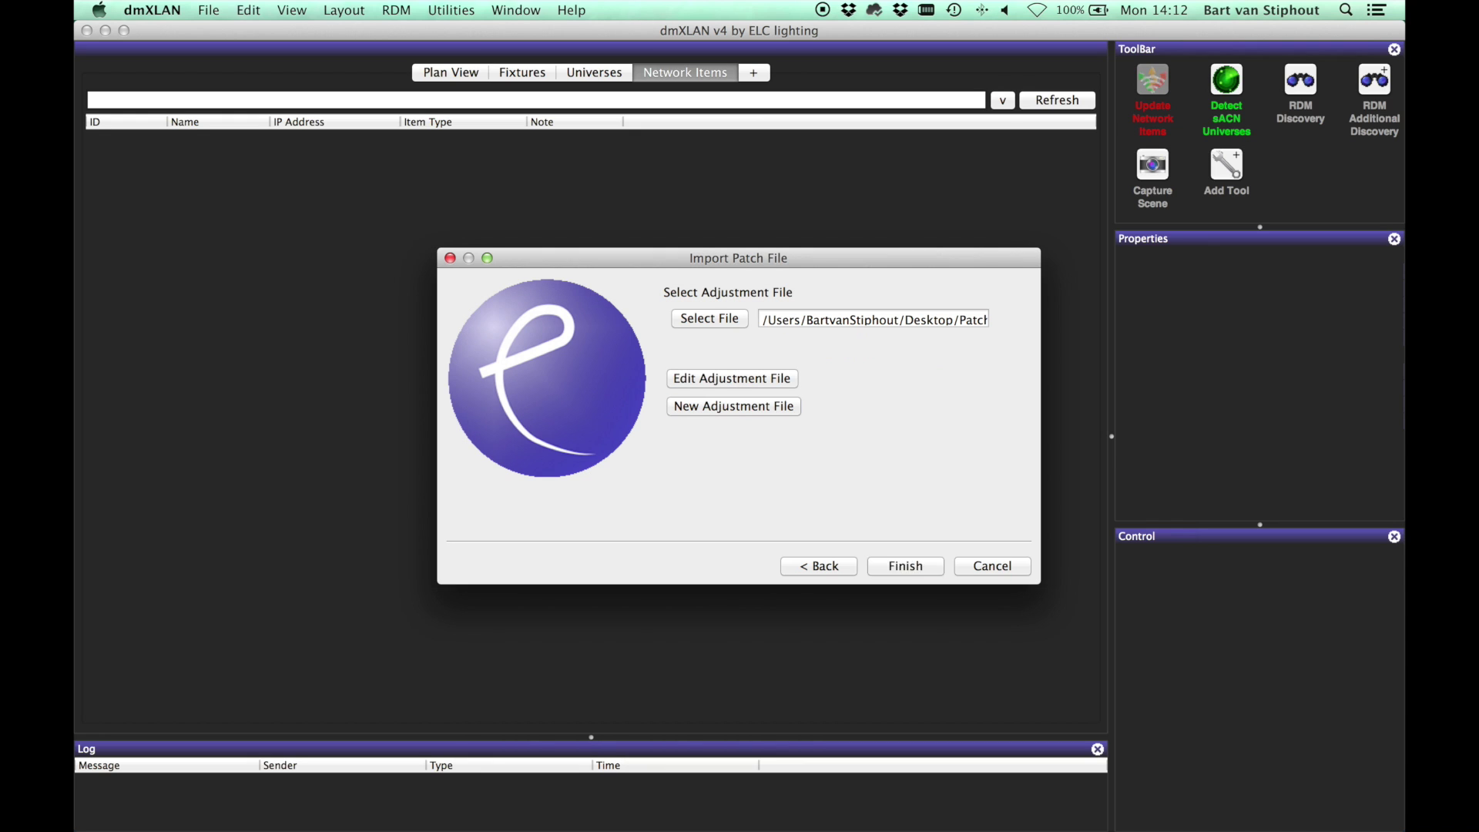
{"action": "left_click", "coordinate": [916, 563]}
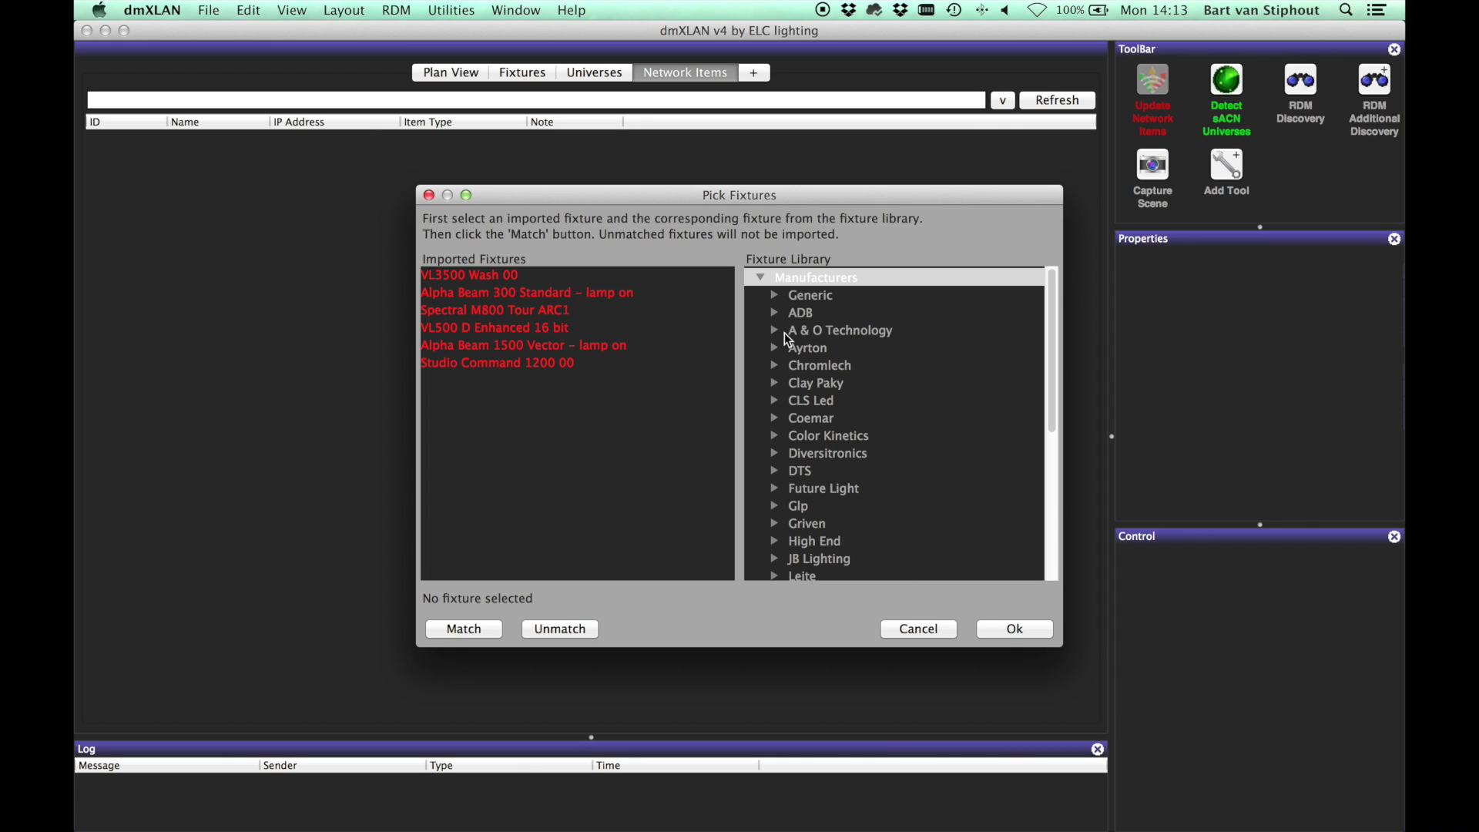
Step: Match the imported Alpha Beam 300 Standard - lamp on fixture to the Clay Paky Alpha Beam 300 Standard in the library
{"action": "left_click", "coordinate": [777, 382]}
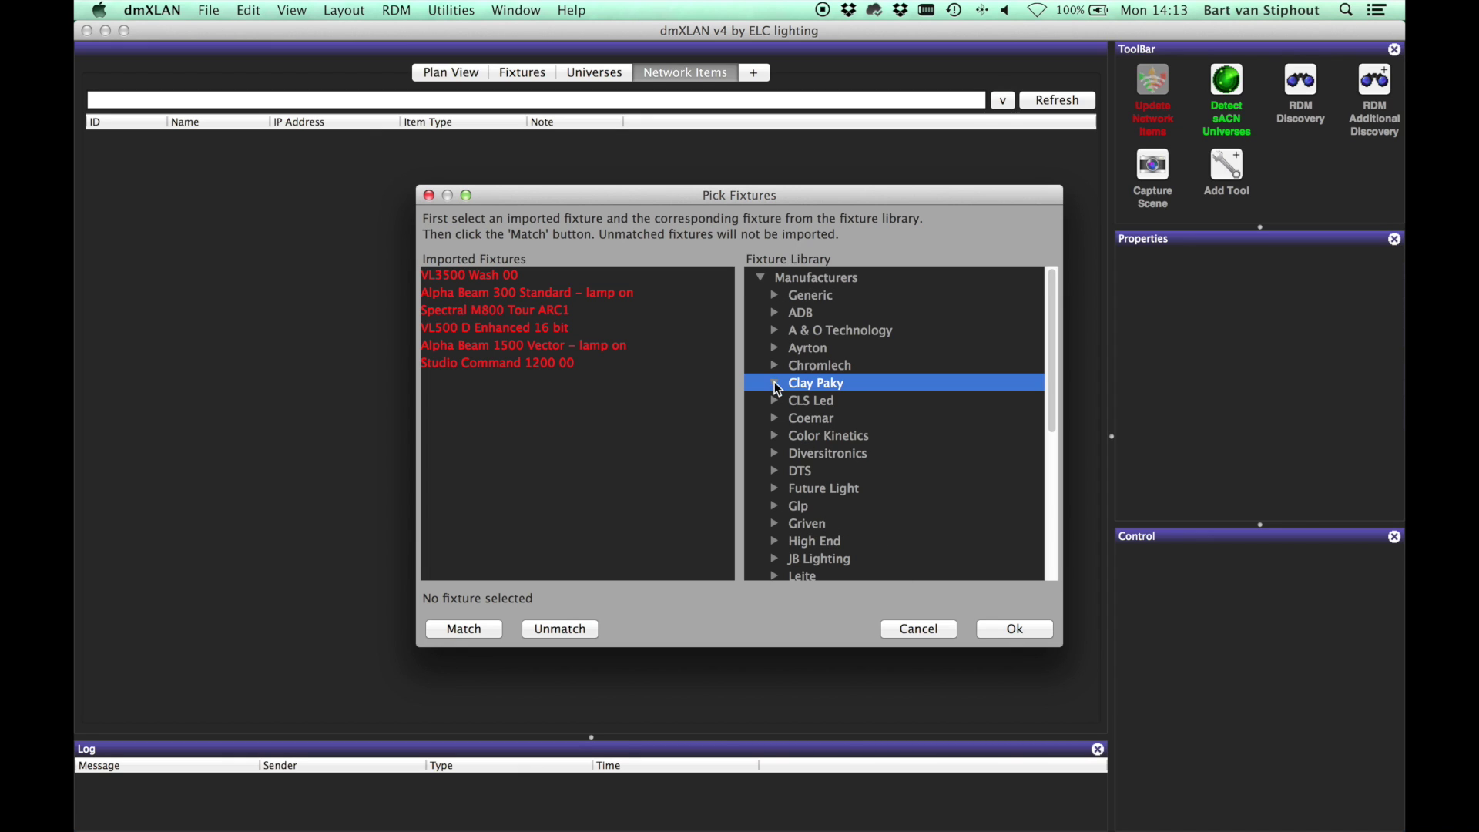
{"action": "left_click", "coordinate": [775, 384]}
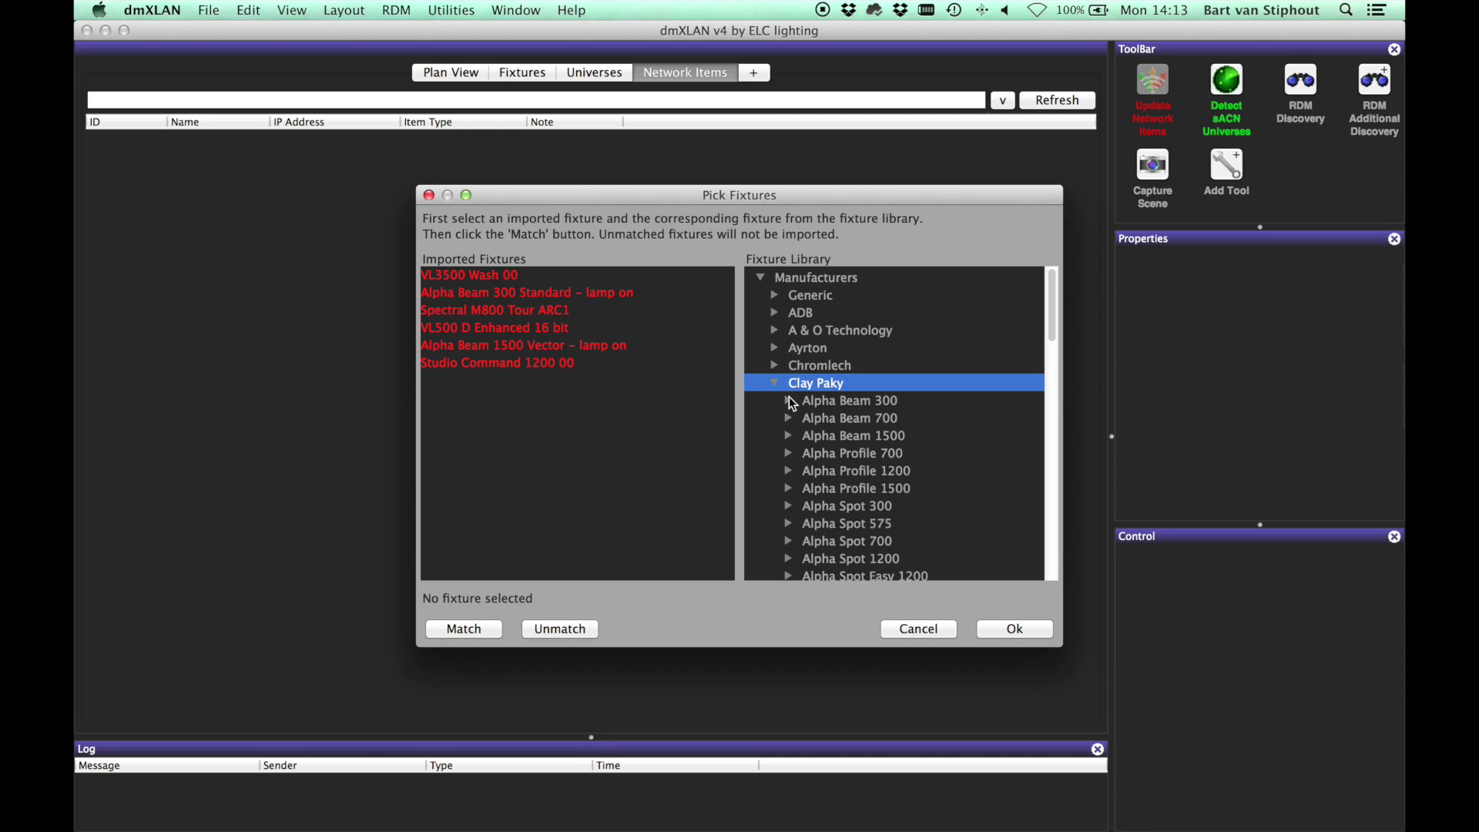
{"action": "left_click", "coordinate": [789, 400]}
{"action": "left_click", "coordinate": [830, 417]}
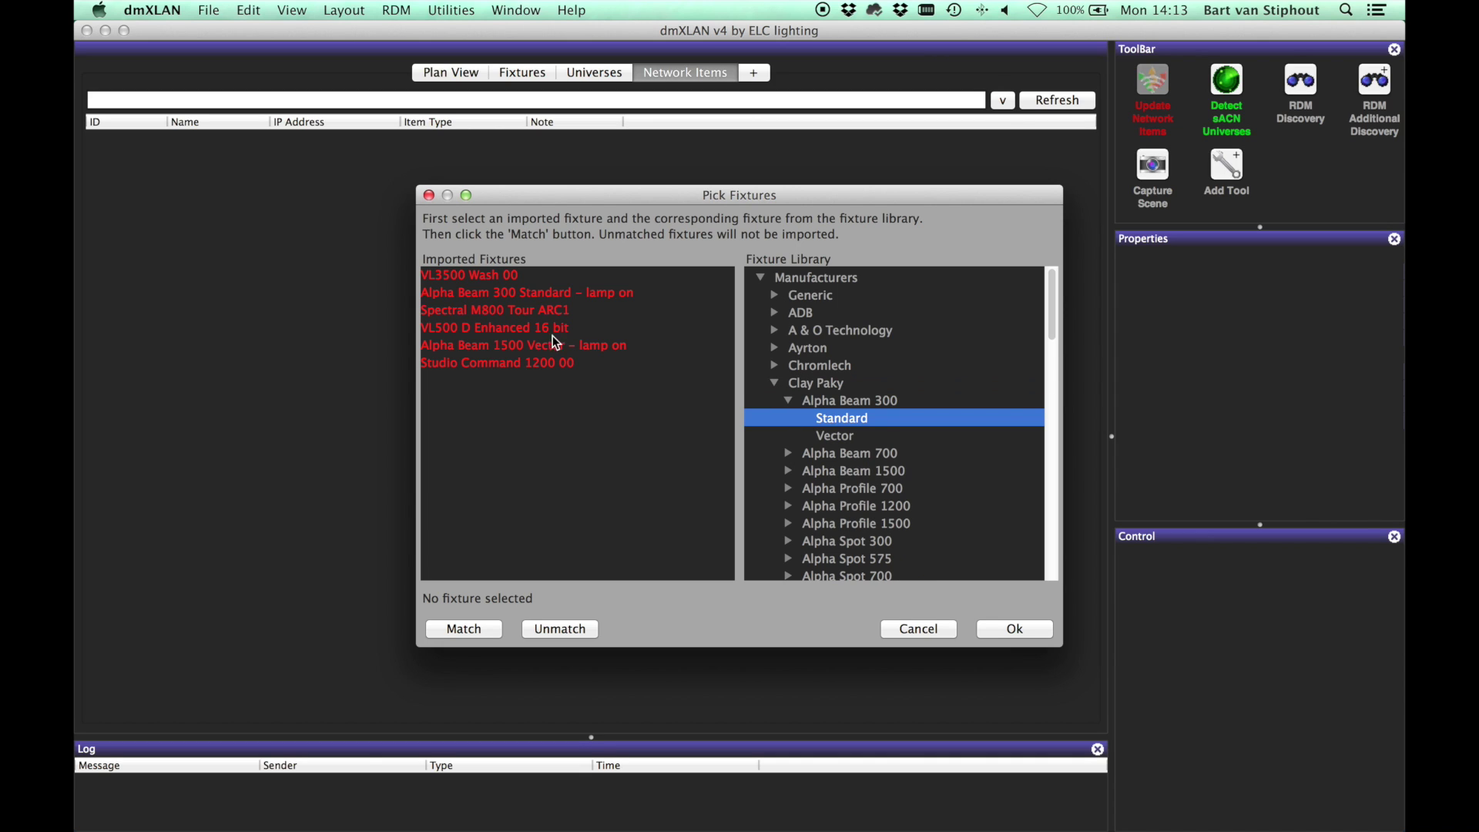
{"action": "left_click", "coordinate": [515, 292]}
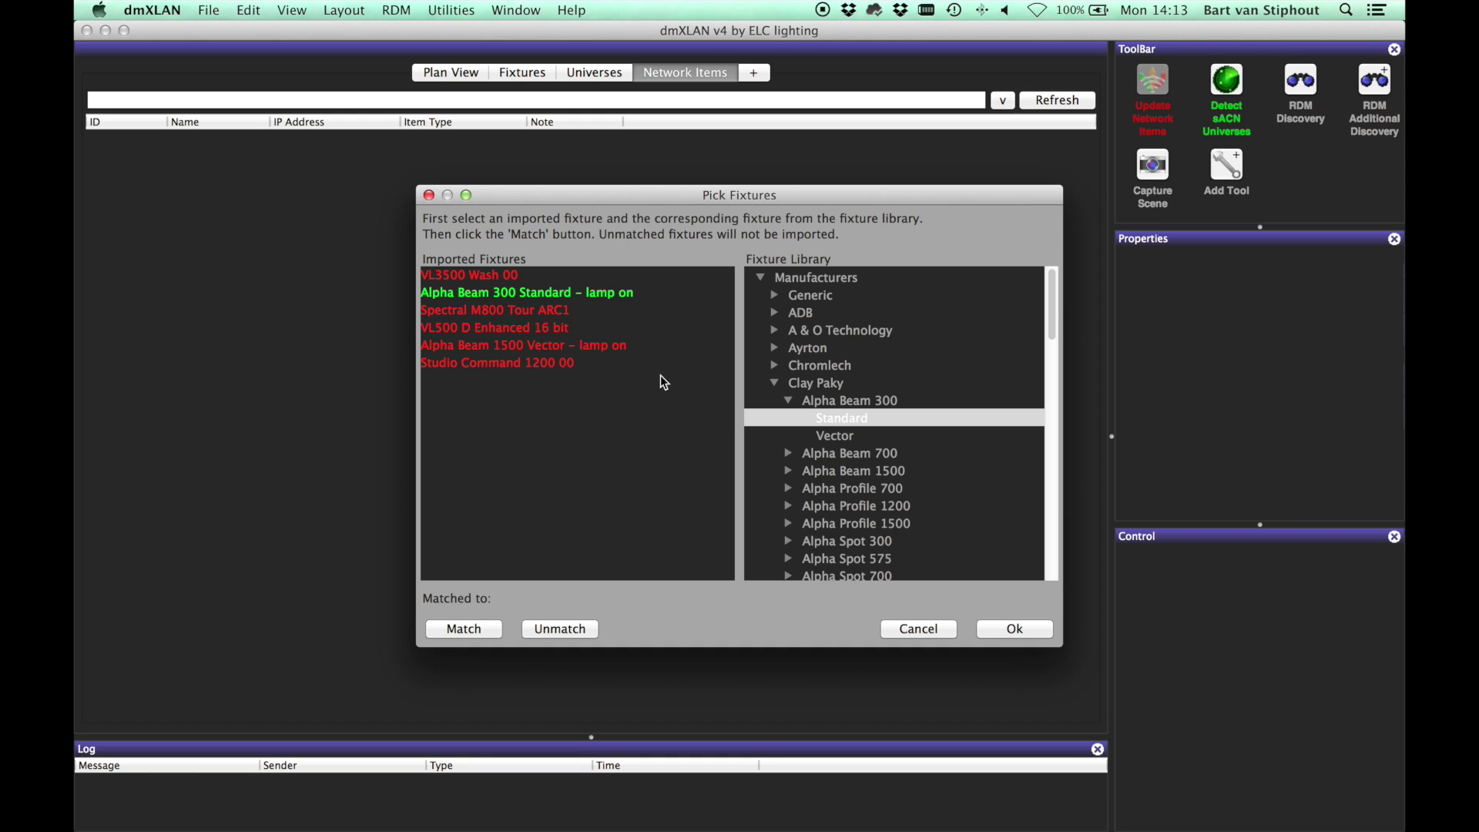
Step: Match the imported VL3500 Wash 00 fixture to the Vari Lite VL3500 Wash in the library
{"action": "scroll", "coordinate": [794, 454], "scroll_direction": "down", "scroll_amount": 15}
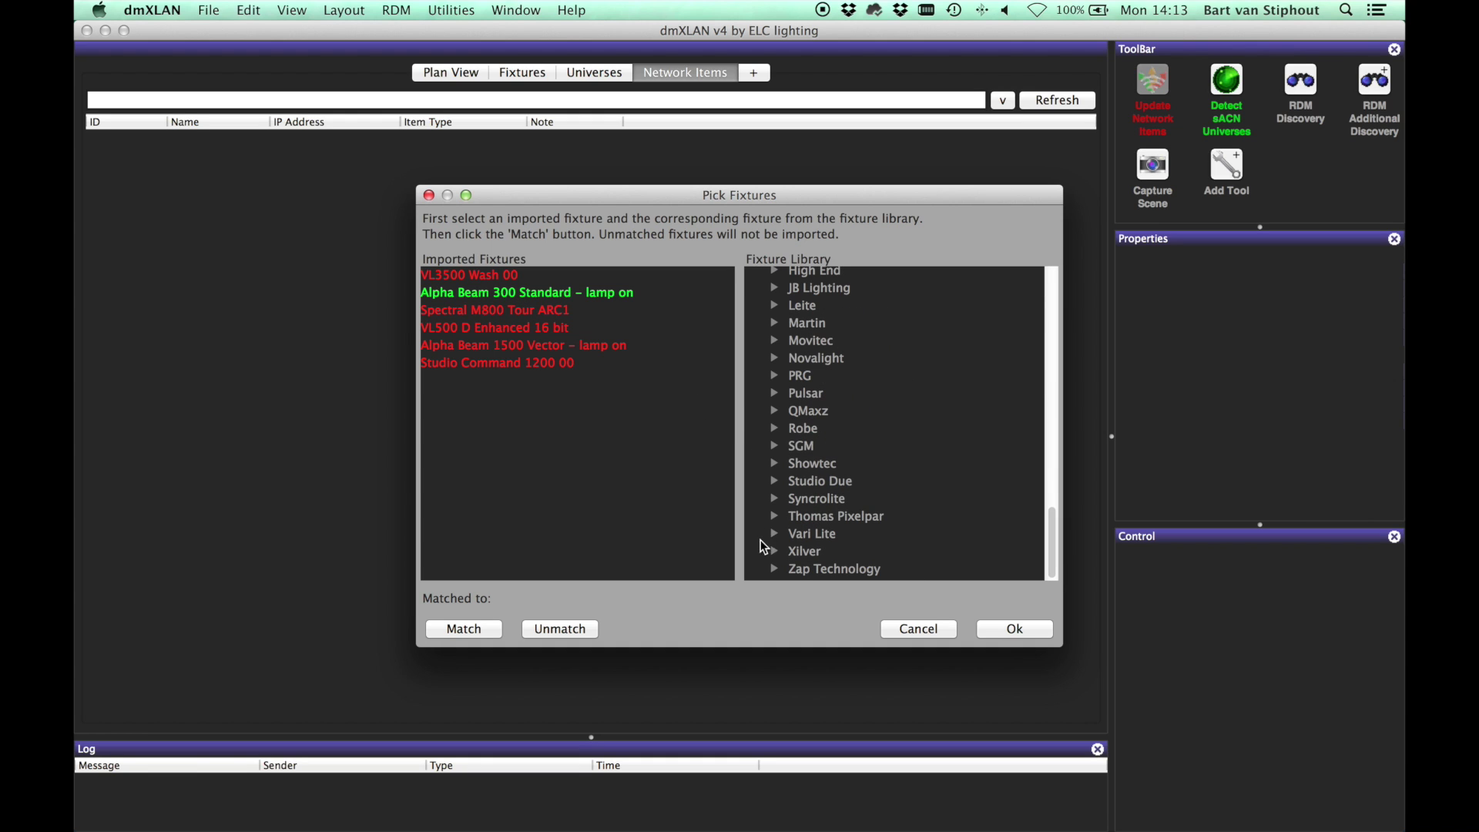
{"action": "left_click", "coordinate": [774, 533]}
{"action": "scroll", "coordinate": [811, 565], "scroll_direction": "down", "scroll_amount": 8}
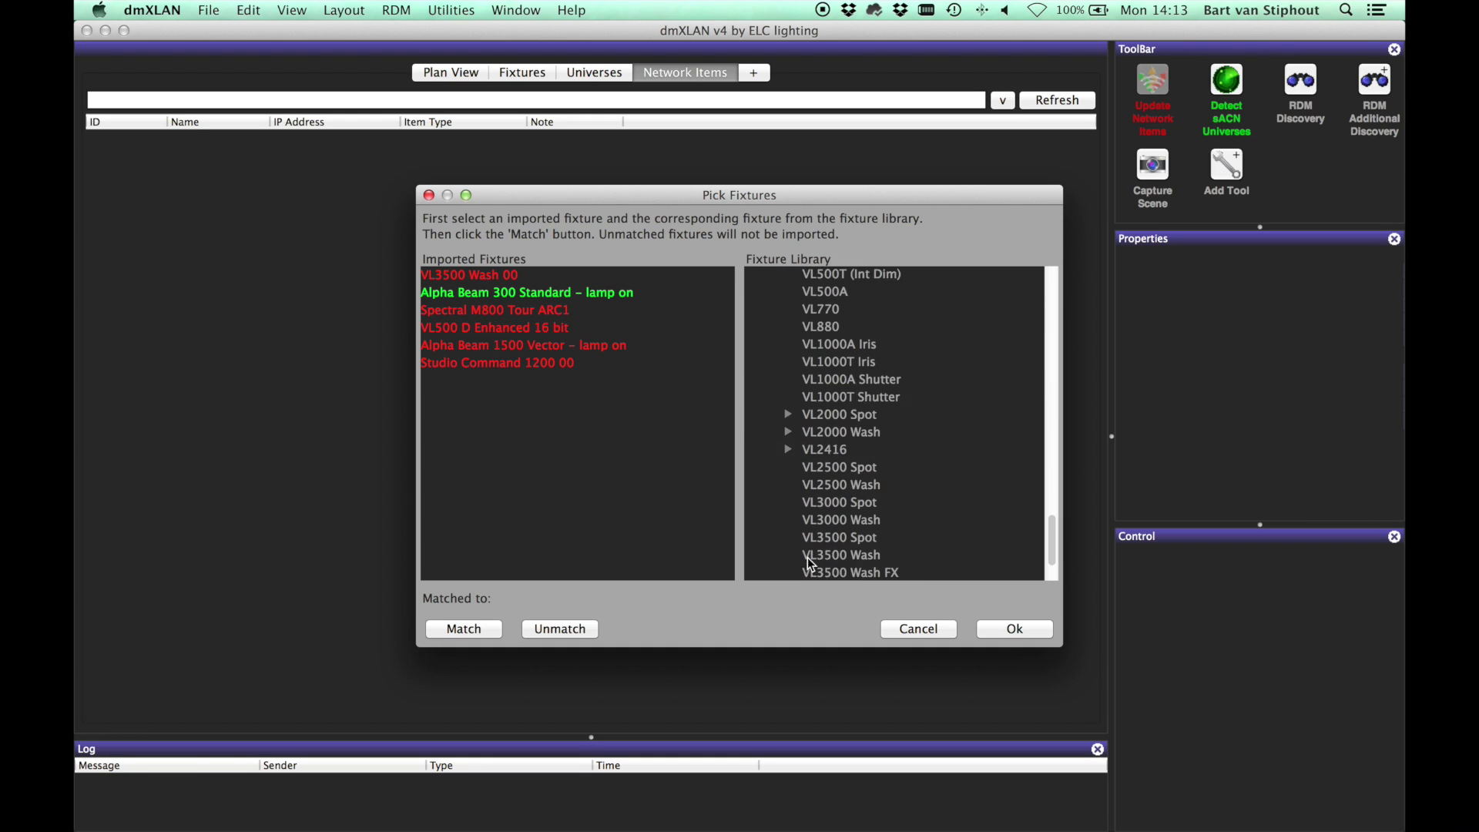
{"action": "left_click", "coordinate": [821, 483]}
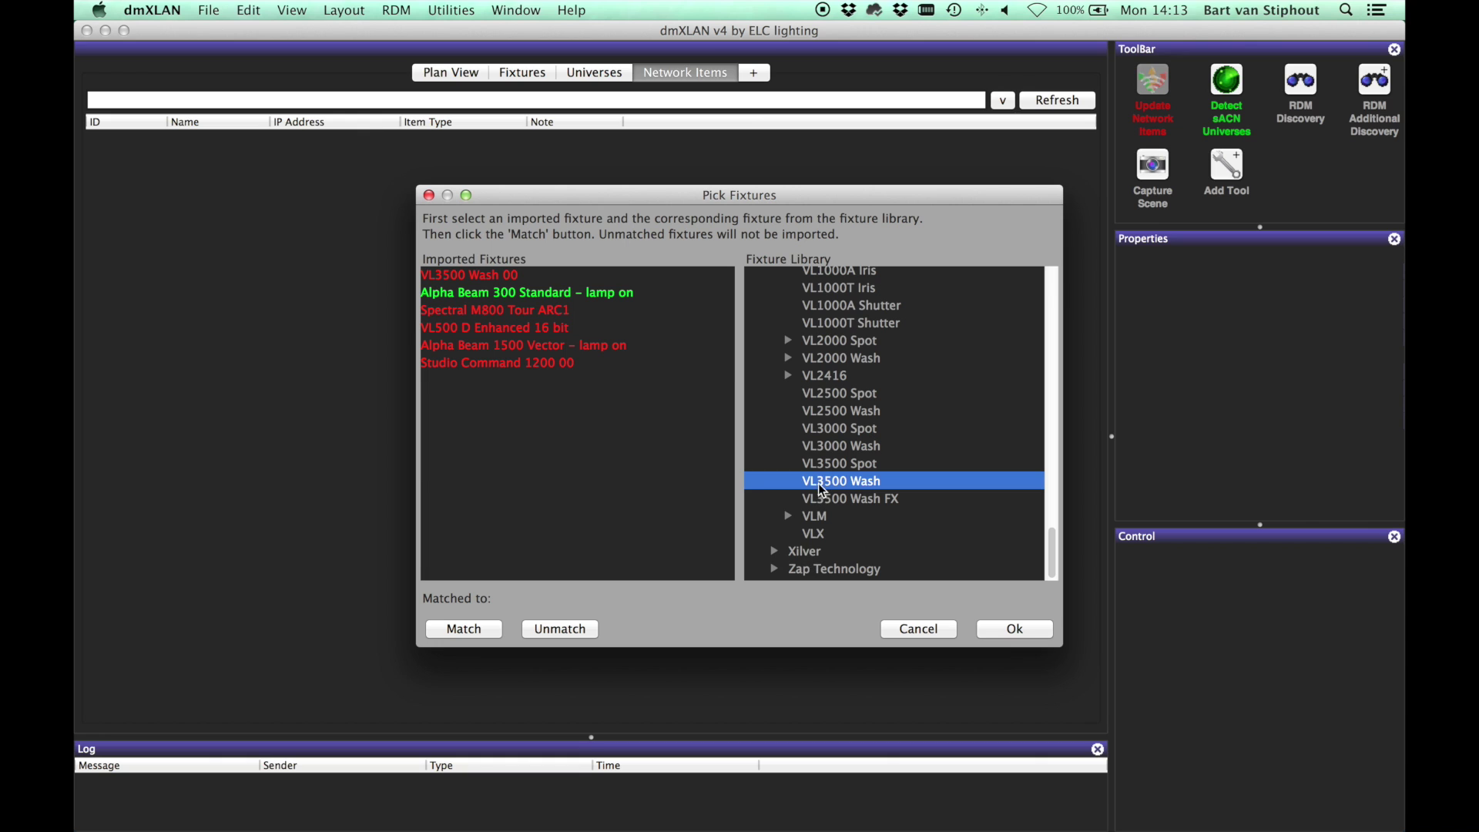
{"action": "left_click", "coordinate": [463, 275]}
Step: Match the imported Spectral M800 Tour ARC1 fixture to the Generic RGB Led and accept the fixture matches
{"action": "scroll", "coordinate": [887, 299], "scroll_direction": "up", "scroll_amount": 15}
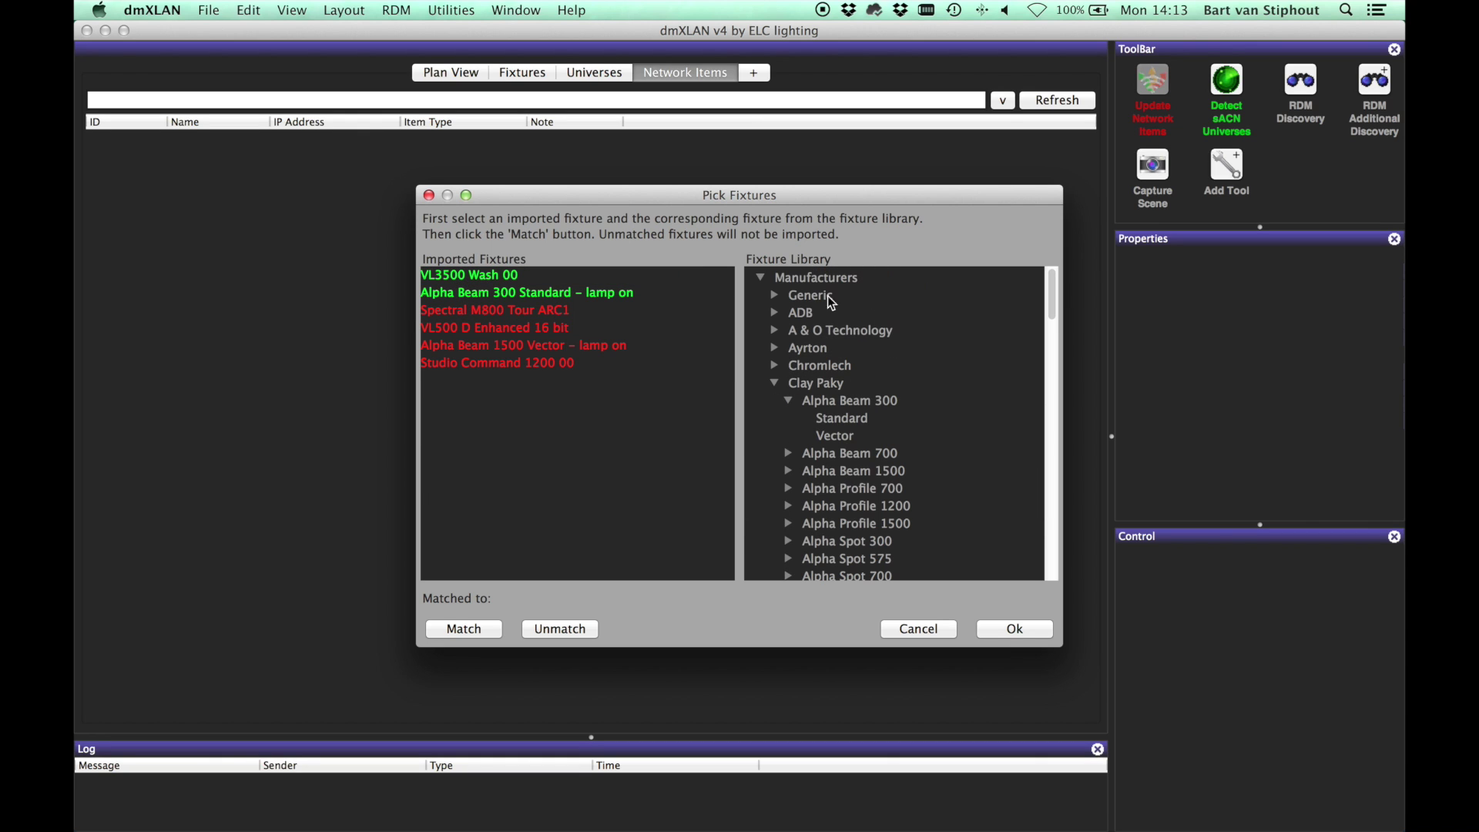
{"action": "left_click", "coordinate": [809, 297]}
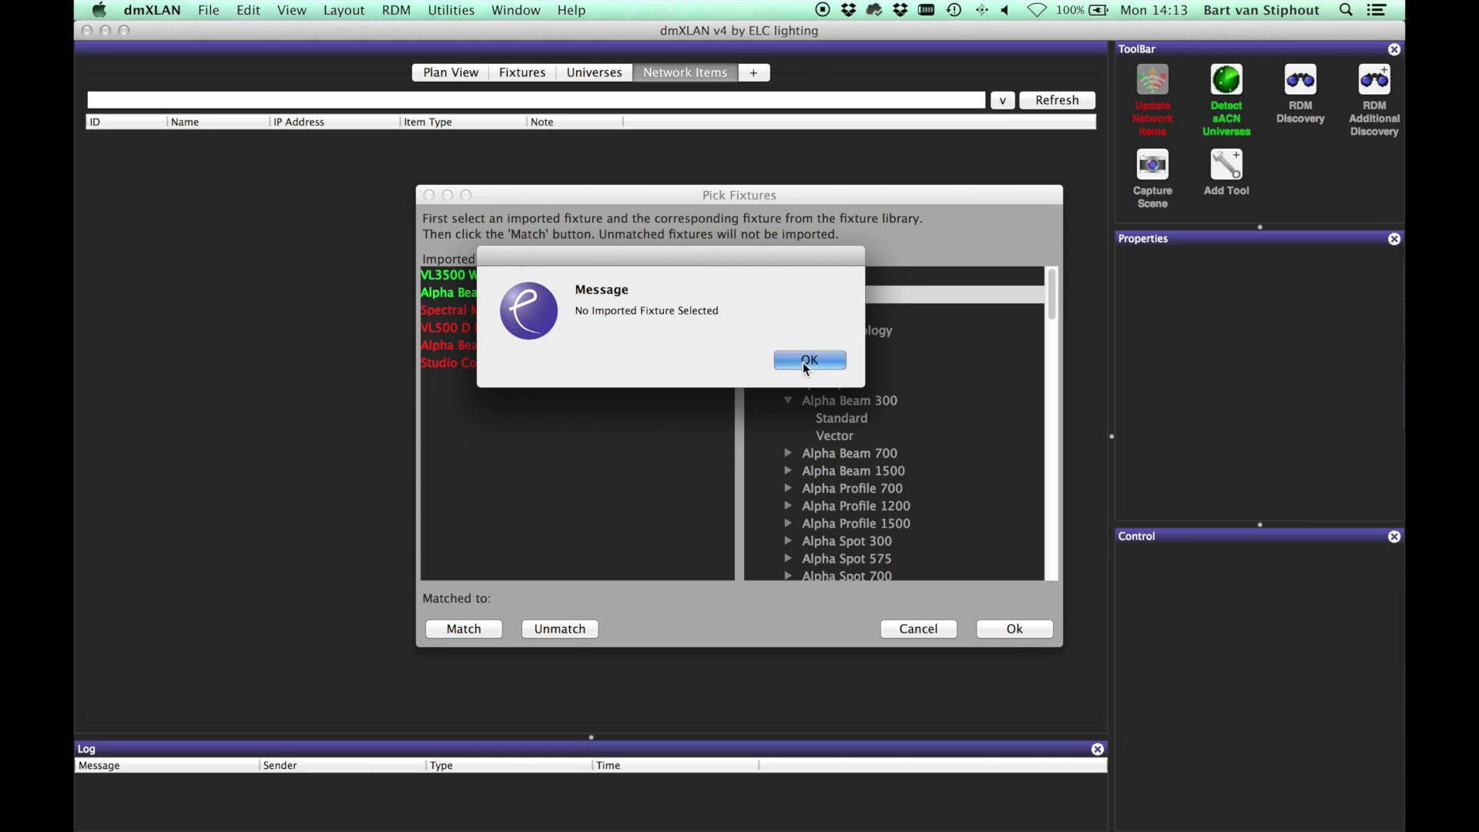
{"action": "left_click", "coordinate": [804, 360]}
{"action": "left_click", "coordinate": [775, 298]}
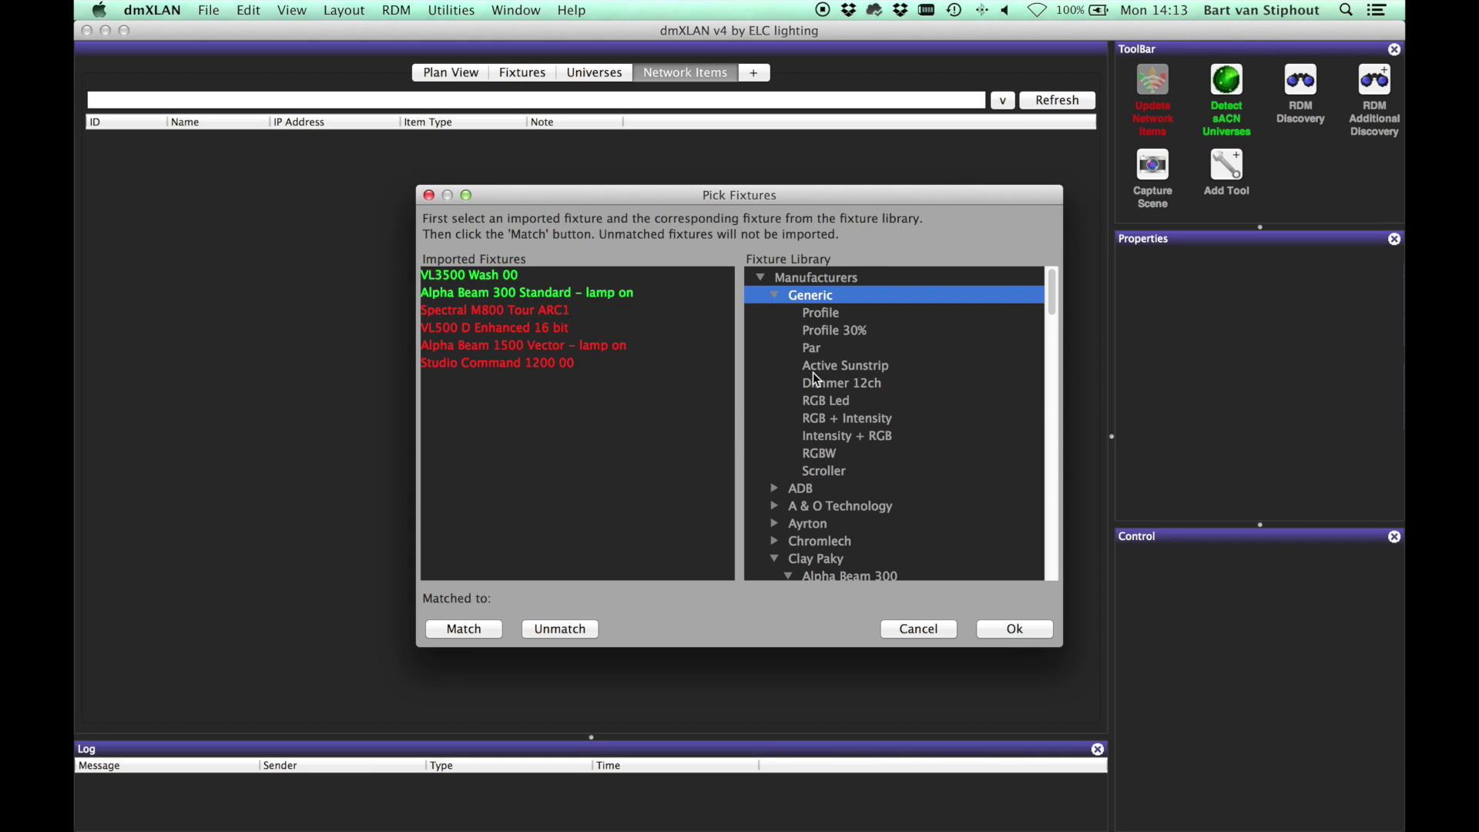
{"action": "left_click", "coordinate": [824, 402]}
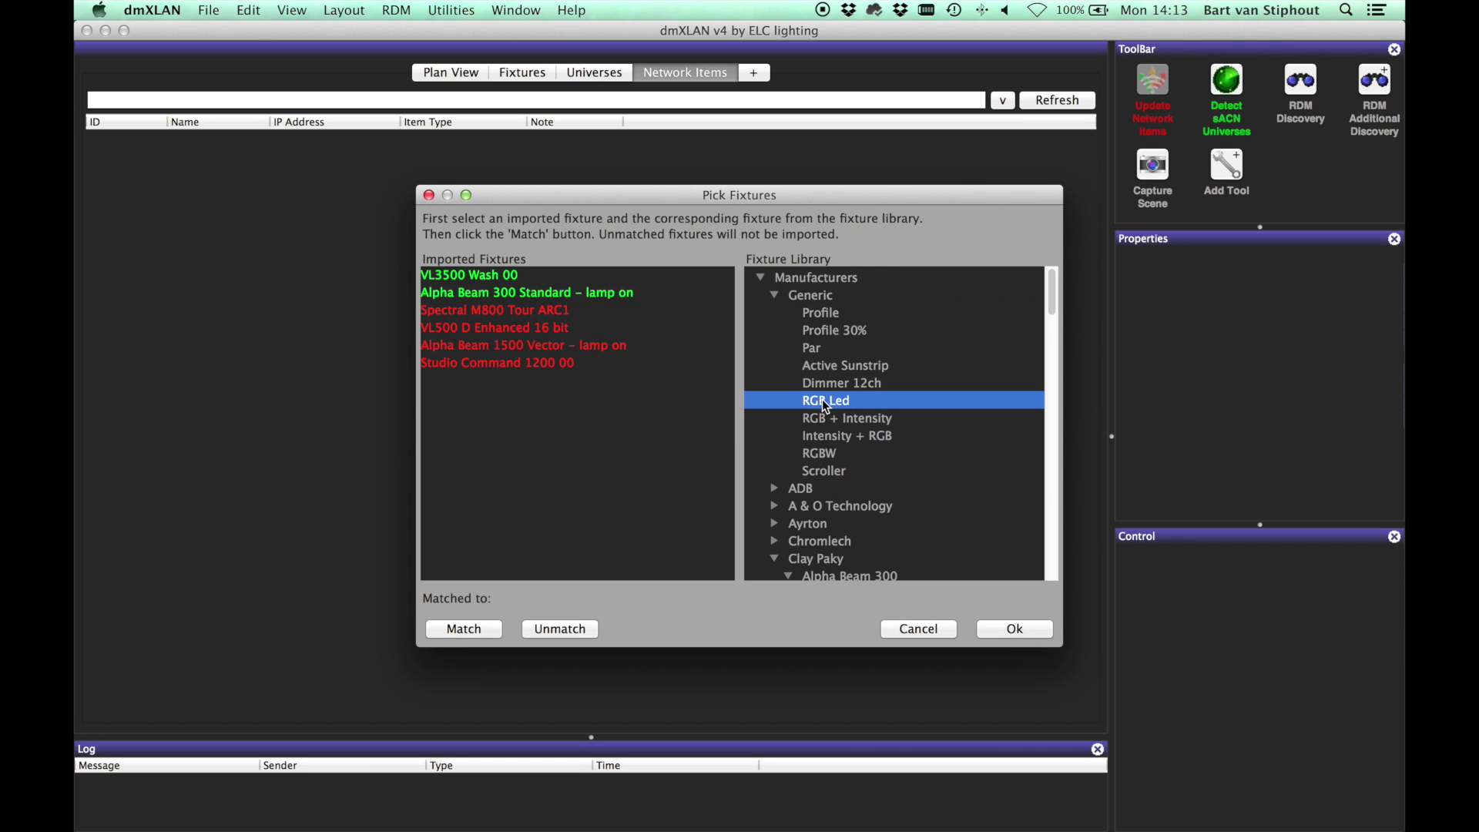
{"action": "left_click", "coordinate": [481, 313]}
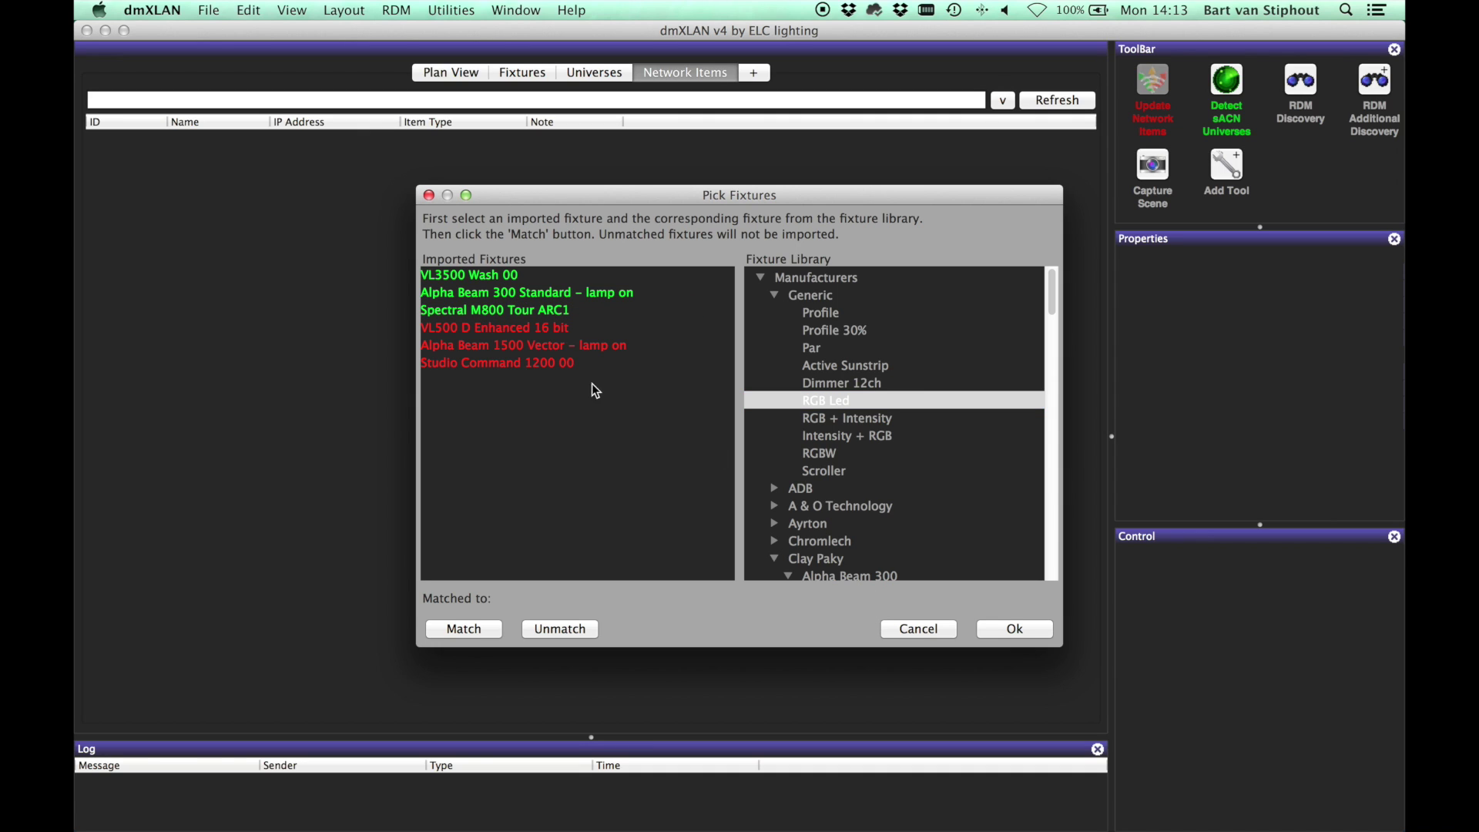
{"action": "left_click", "coordinate": [999, 621]}
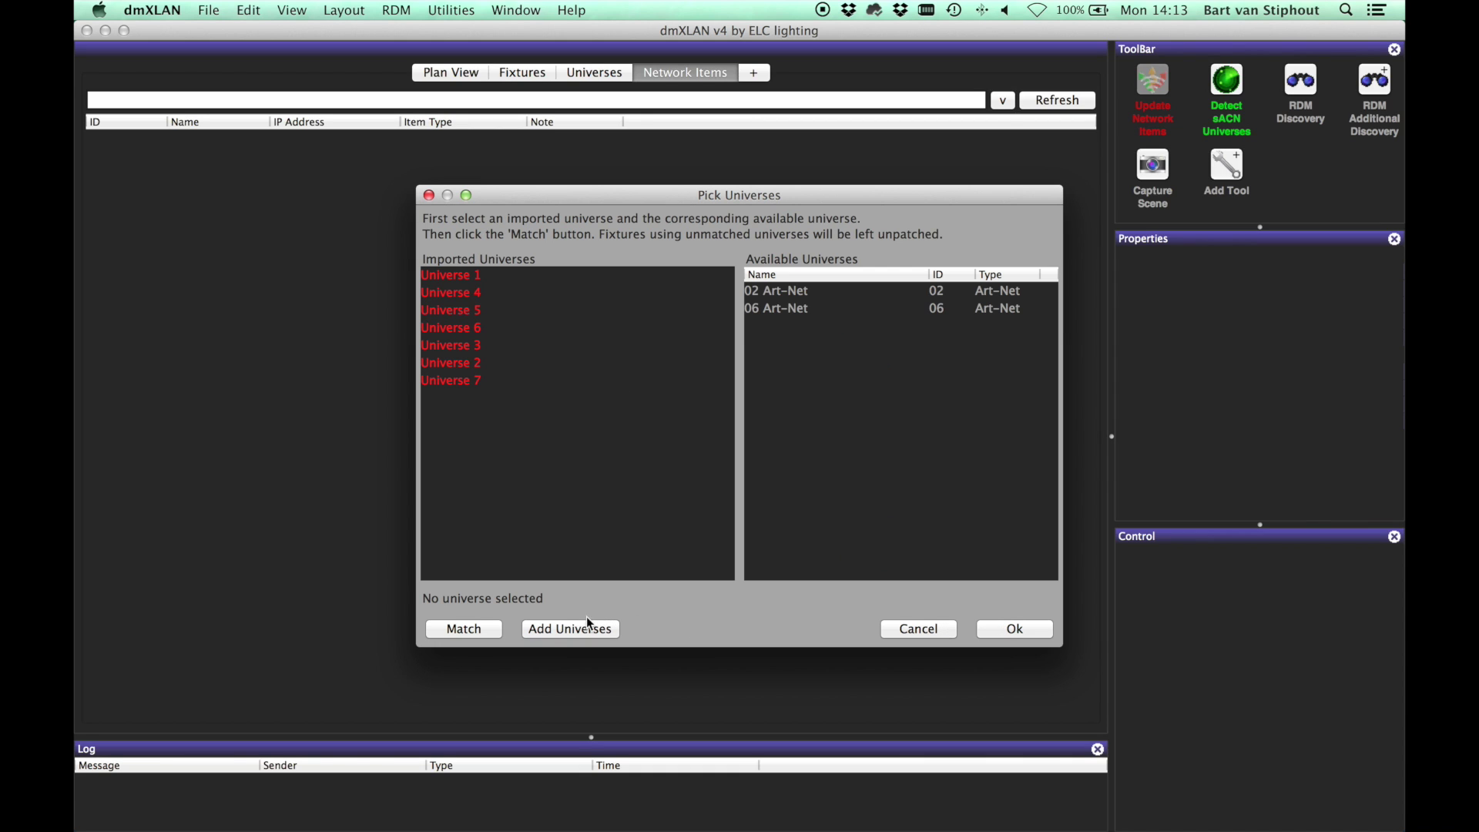
Step: Add seven sACN universes named Universe, with the first universe ID set to 1
{"action": "left_click", "coordinate": [537, 630]}
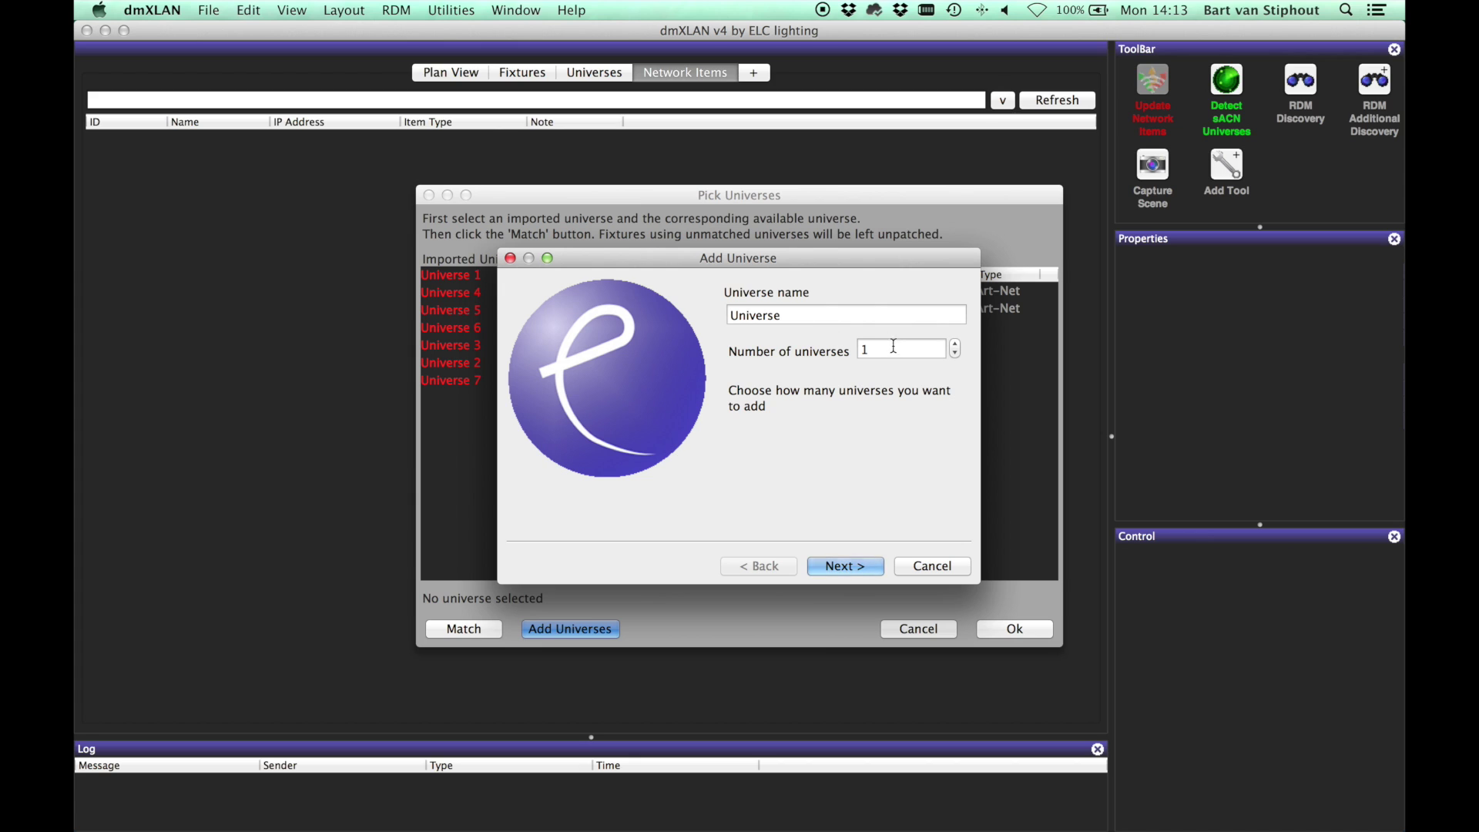
{"action": "double_click", "coordinate": [864, 349]}
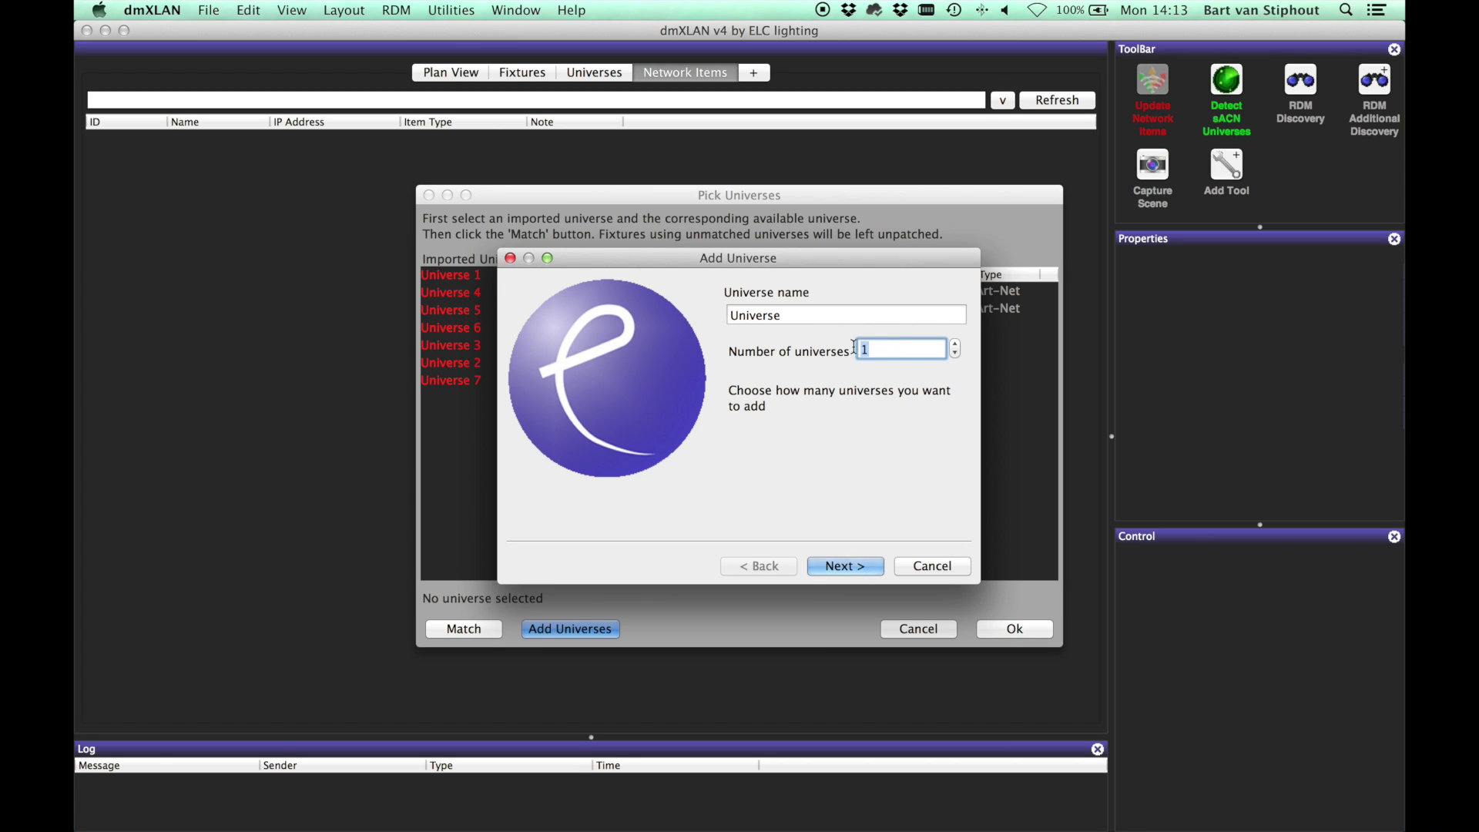
{"action": "key", "text": "Return"}
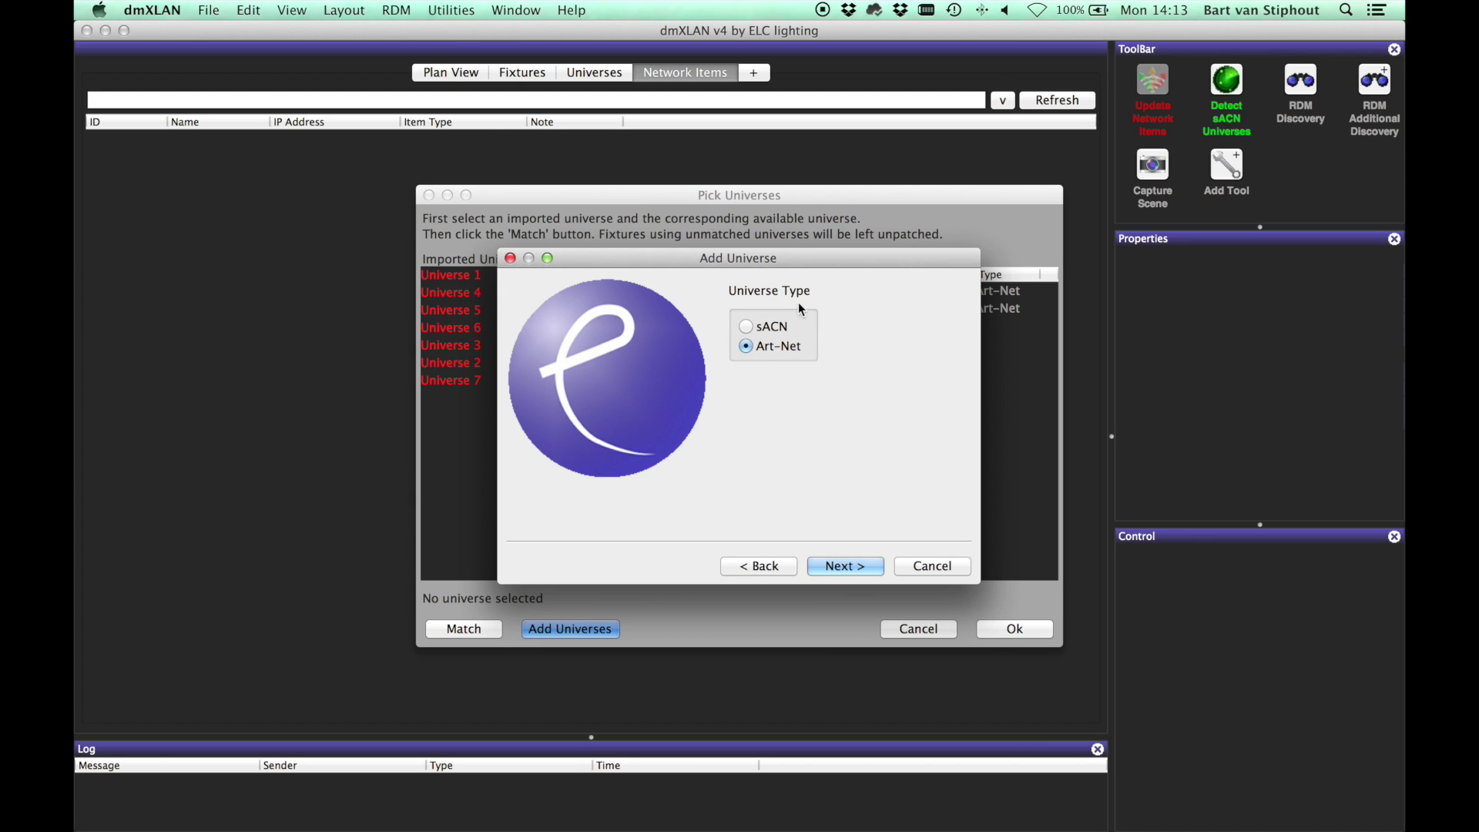
{"action": "left_click", "coordinate": [781, 327]}
{"action": "key", "text": "Return"}
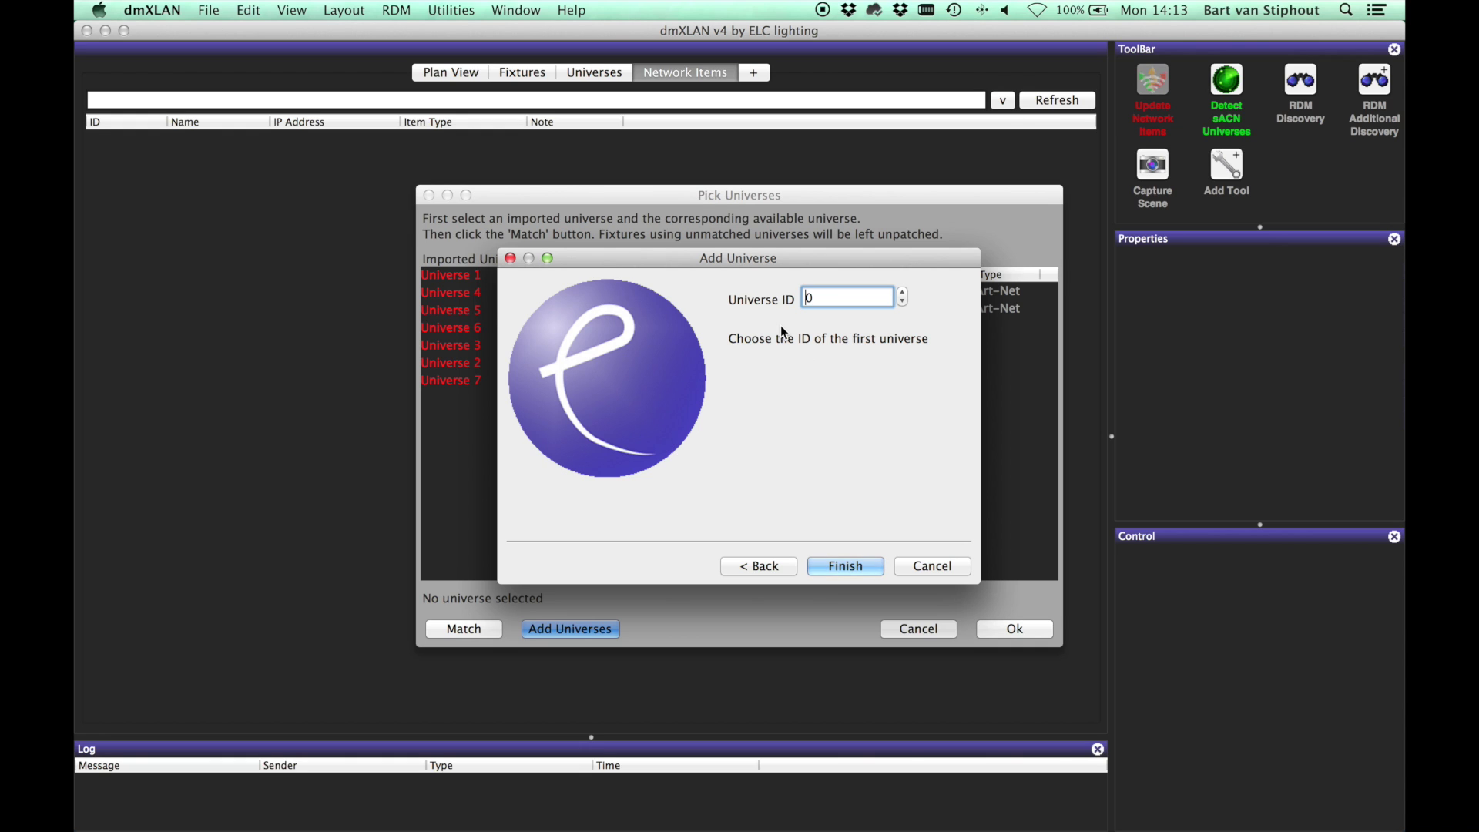
{"action": "key", "text": "Delete"}
{"action": "key", "text": "Return"}
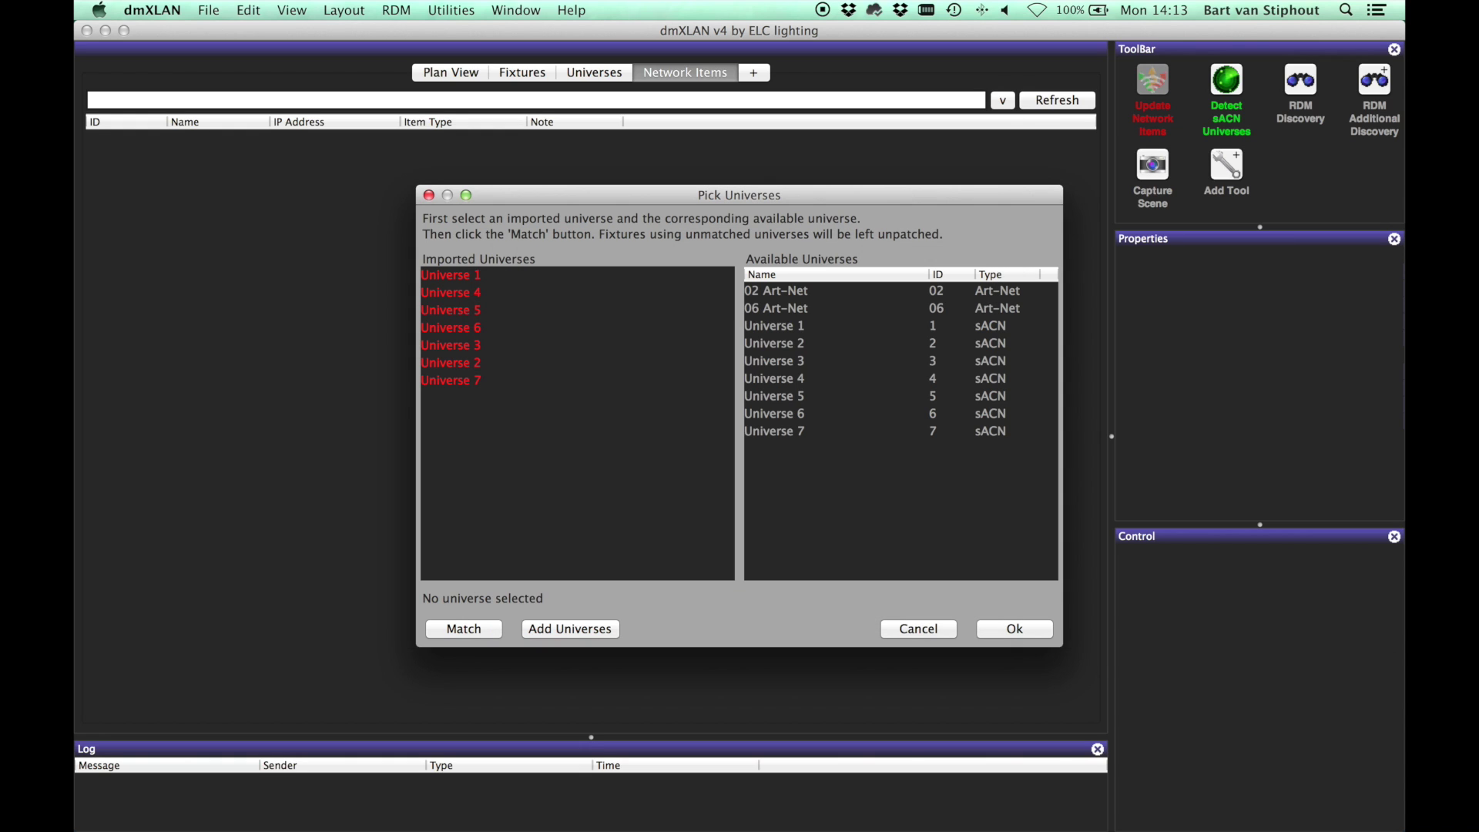
Step: Match imported Universes 1, 2 and 3 to the available sACN universes with the same numbers
{"action": "left_click", "coordinate": [803, 325]}
{"action": "left_click", "coordinate": [511, 274]}
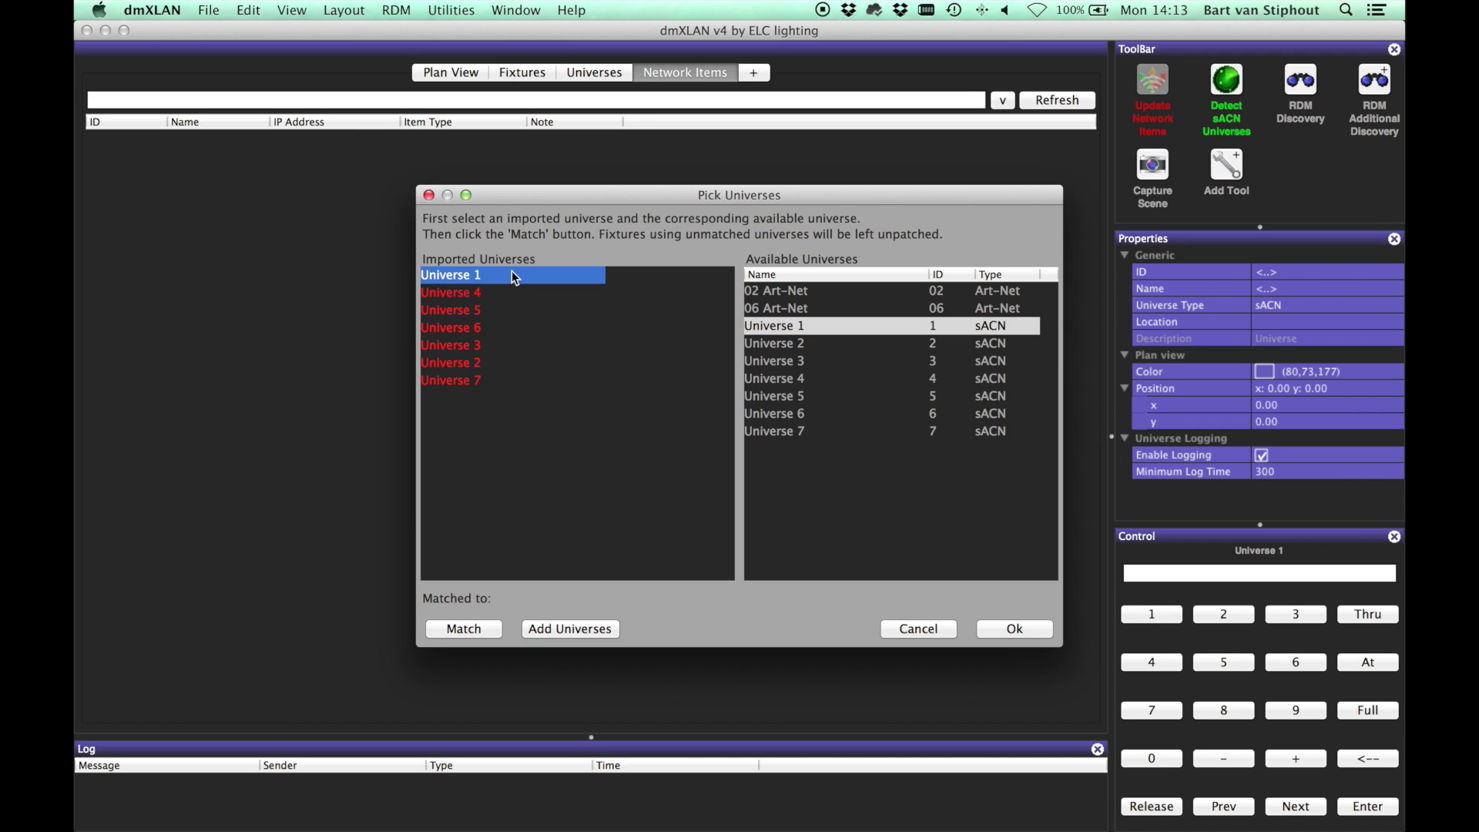
{"action": "left_click", "coordinate": [760, 343]}
{"action": "left_click", "coordinate": [488, 359]}
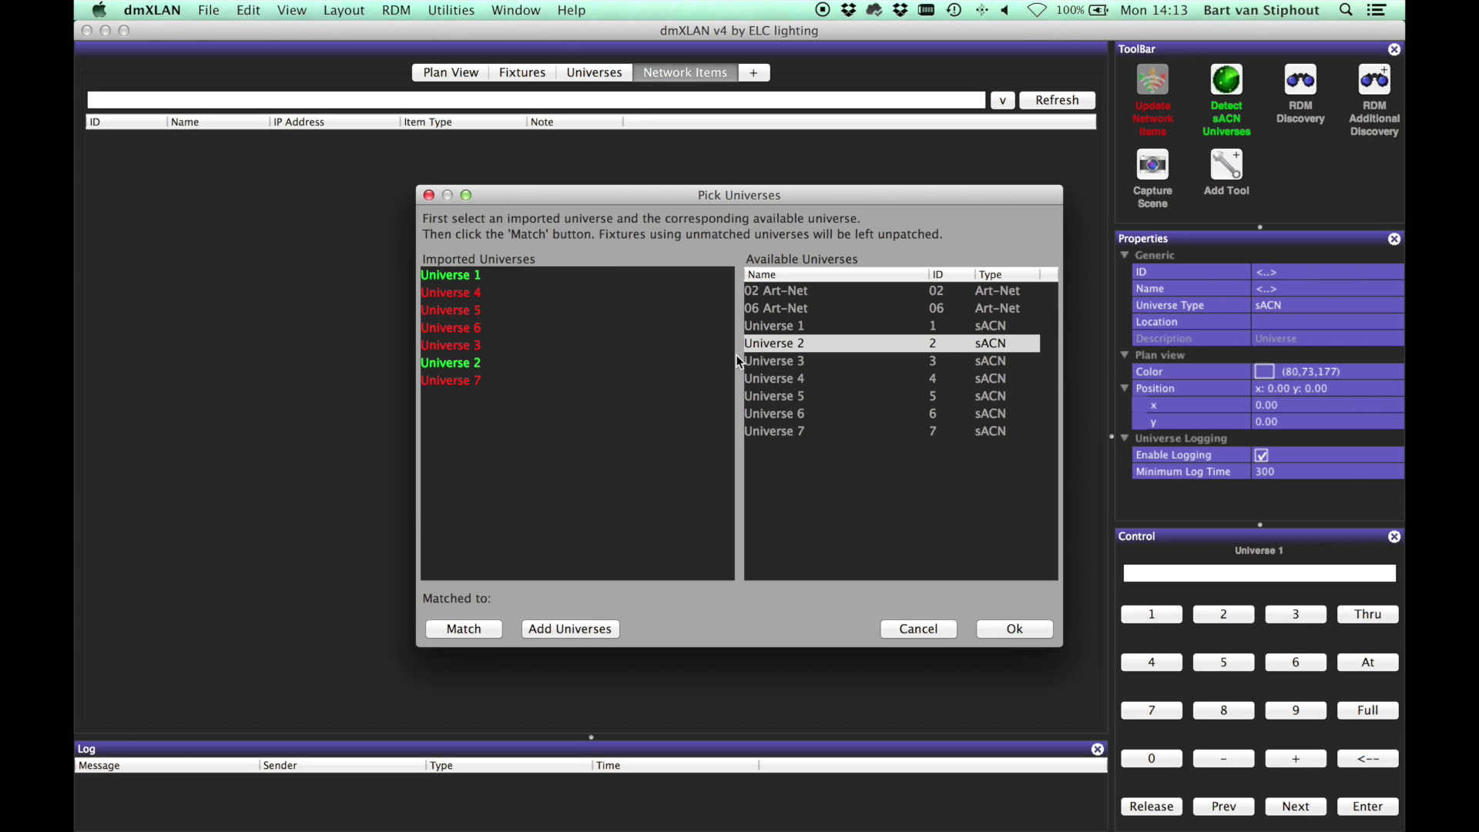
{"action": "left_click", "coordinate": [773, 361]}
{"action": "left_click", "coordinate": [477, 345]}
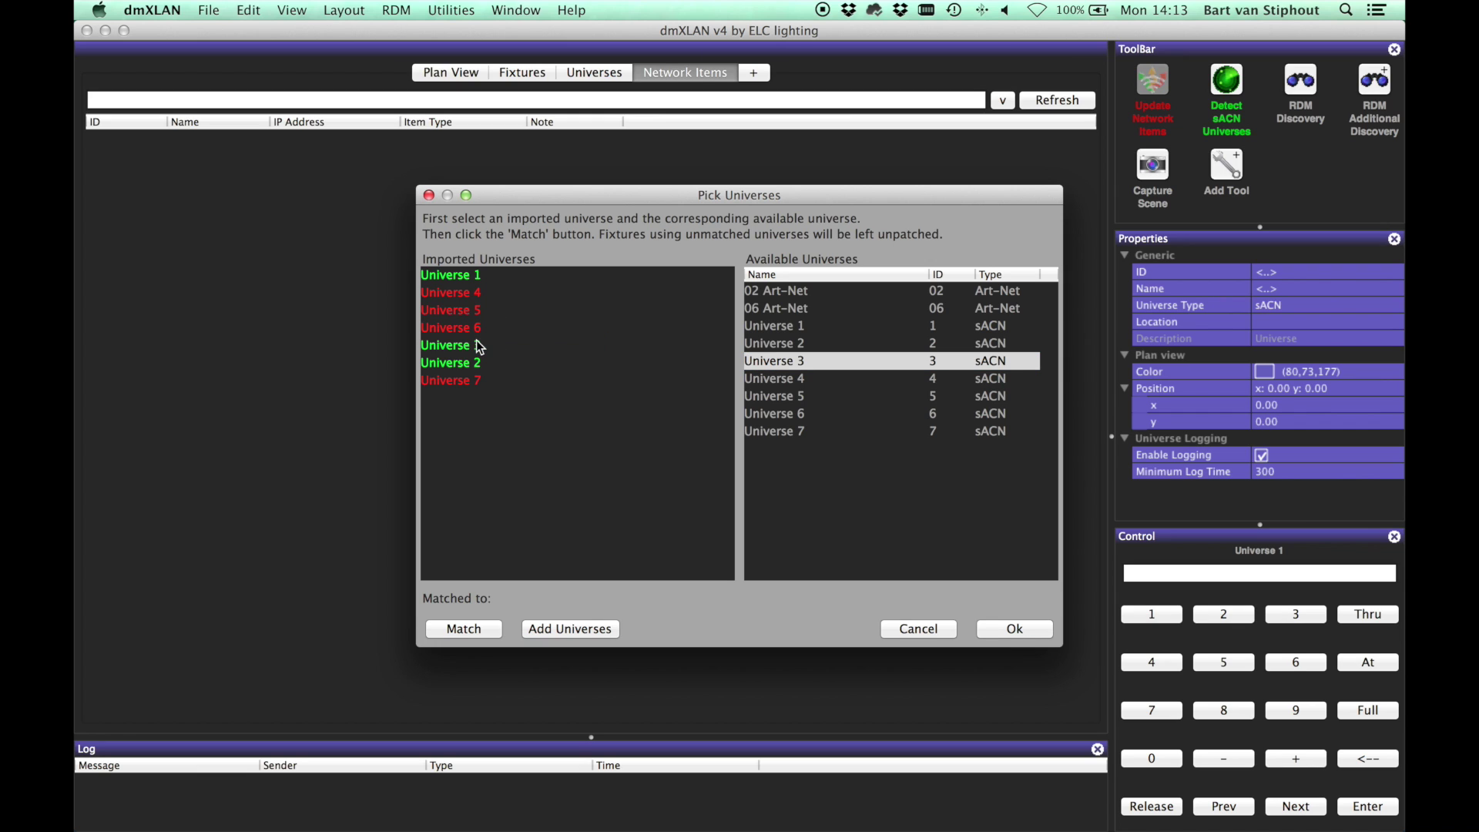
Step: Match imported Universes 4, 5, 6 and 7 to the same-numbered sACN universes and accept the universe matches
{"action": "left_click", "coordinate": [759, 378]}
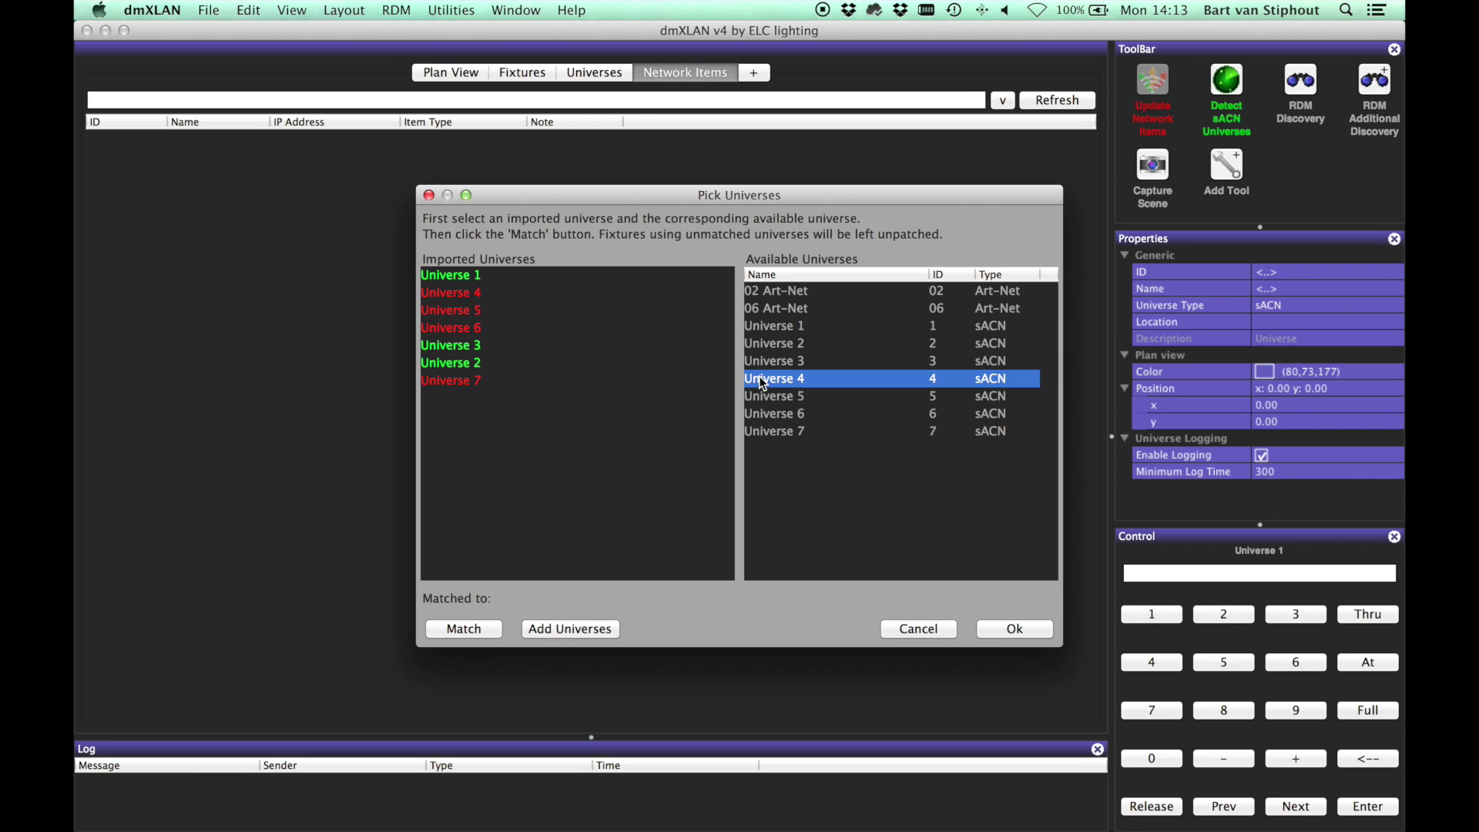
{"action": "left_click", "coordinate": [467, 297]}
{"action": "left_click", "coordinate": [802, 398]}
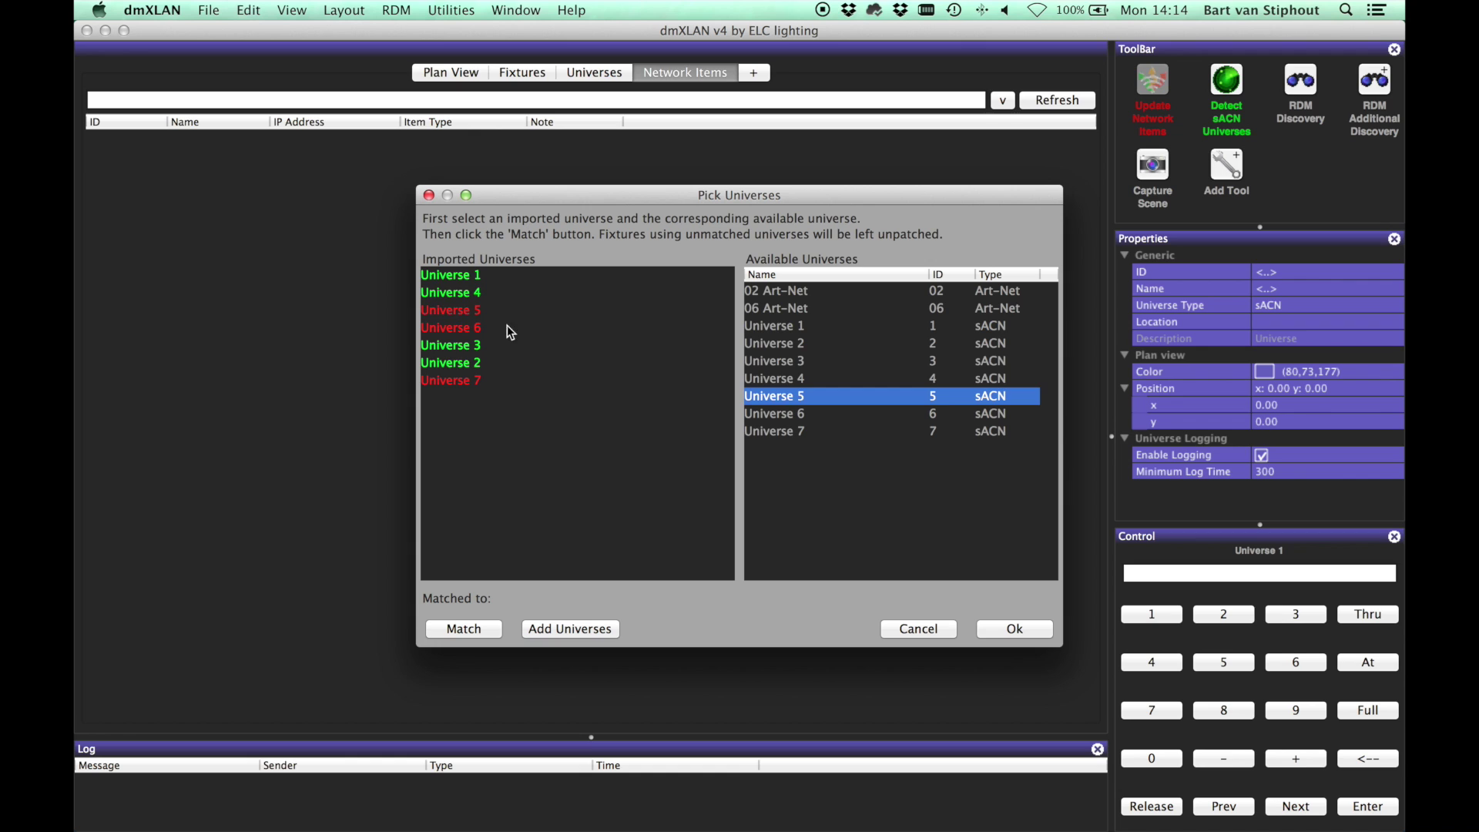
{"action": "left_click", "coordinate": [461, 313]}
{"action": "left_click", "coordinate": [755, 414]}
{"action": "left_click", "coordinate": [449, 330]}
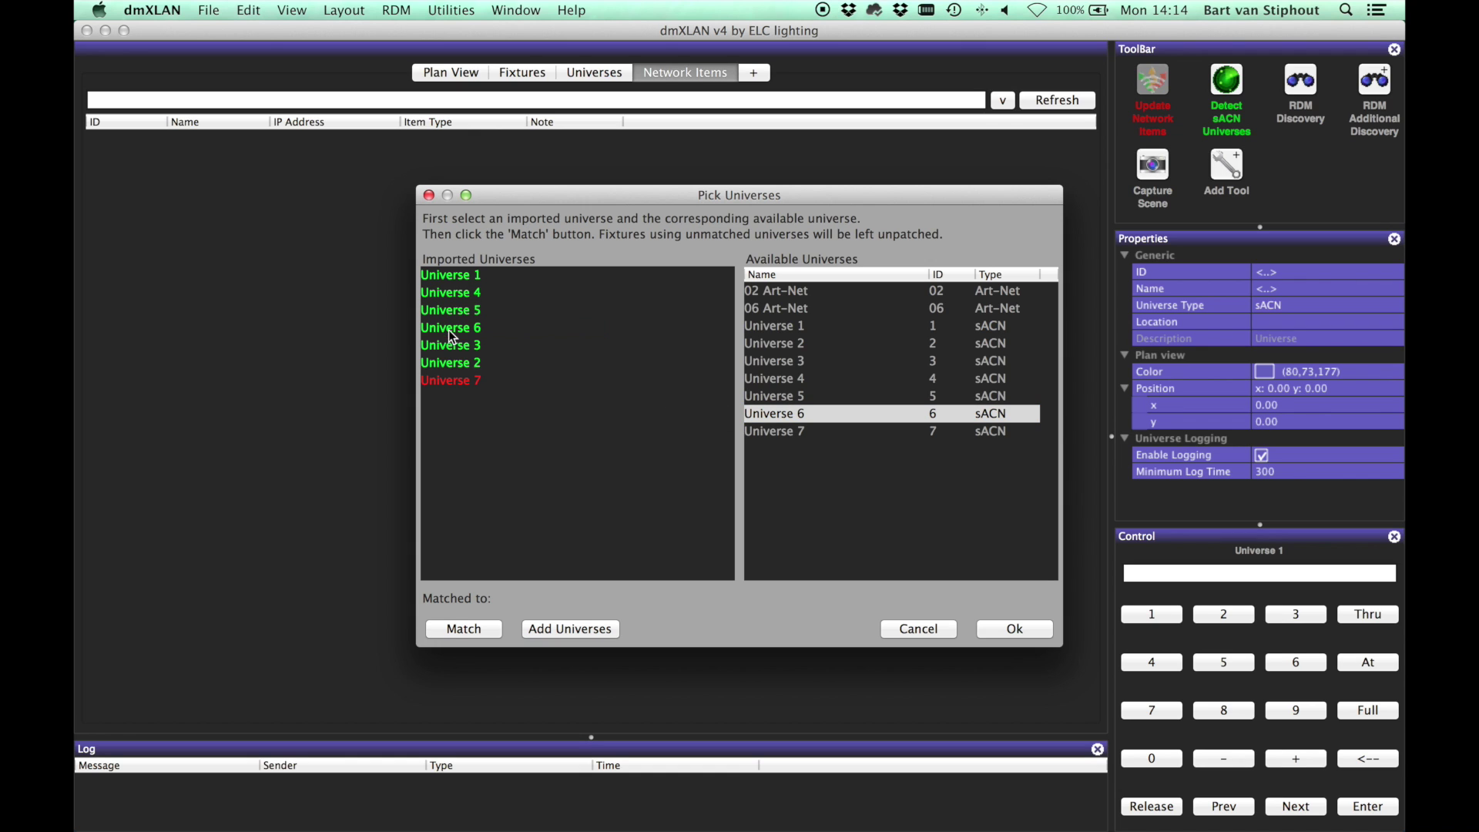
{"action": "left_click", "coordinate": [822, 428]}
{"action": "left_click", "coordinate": [482, 380]}
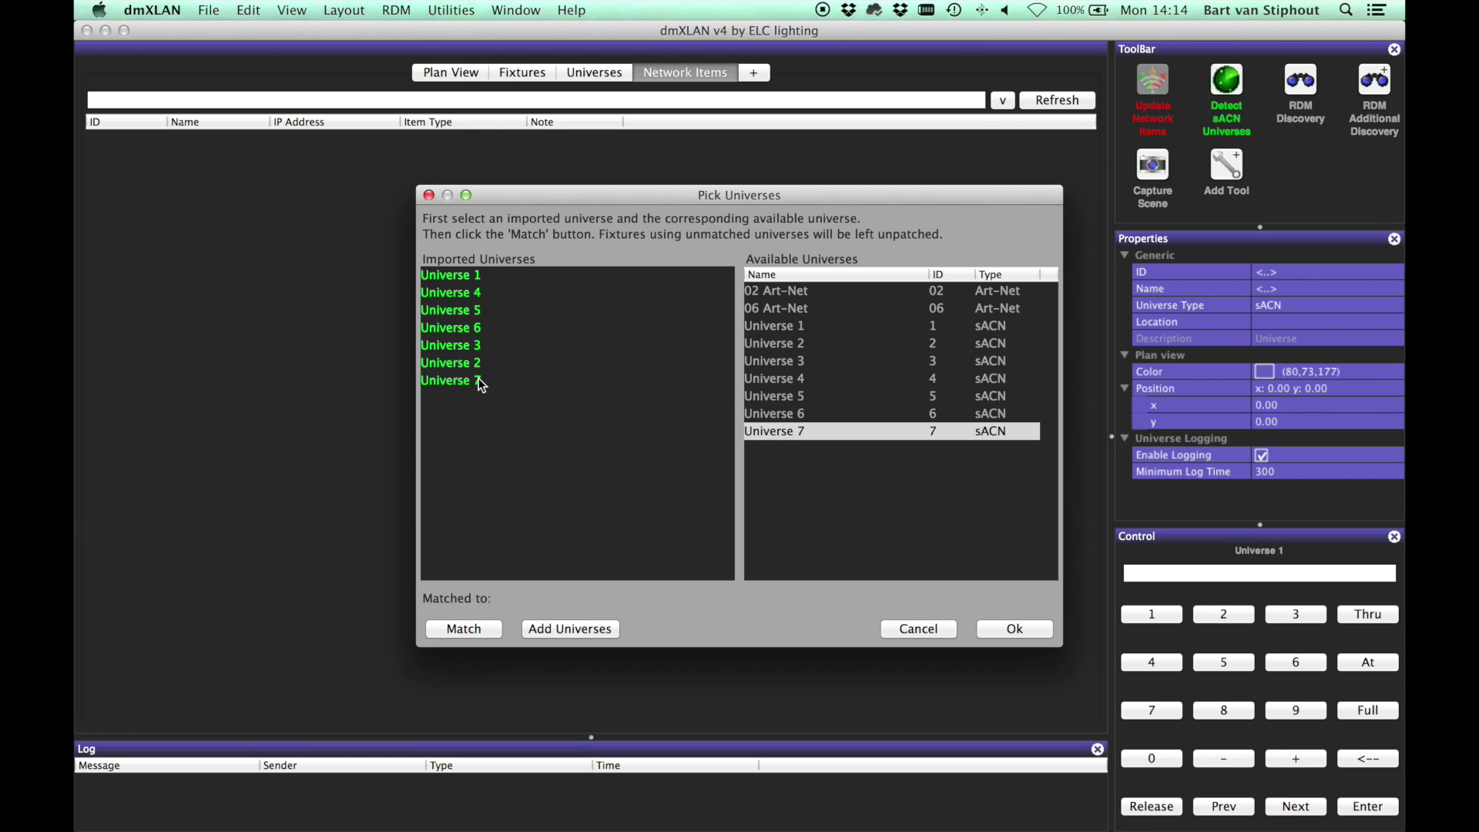
{"action": "left_click", "coordinate": [1009, 630]}
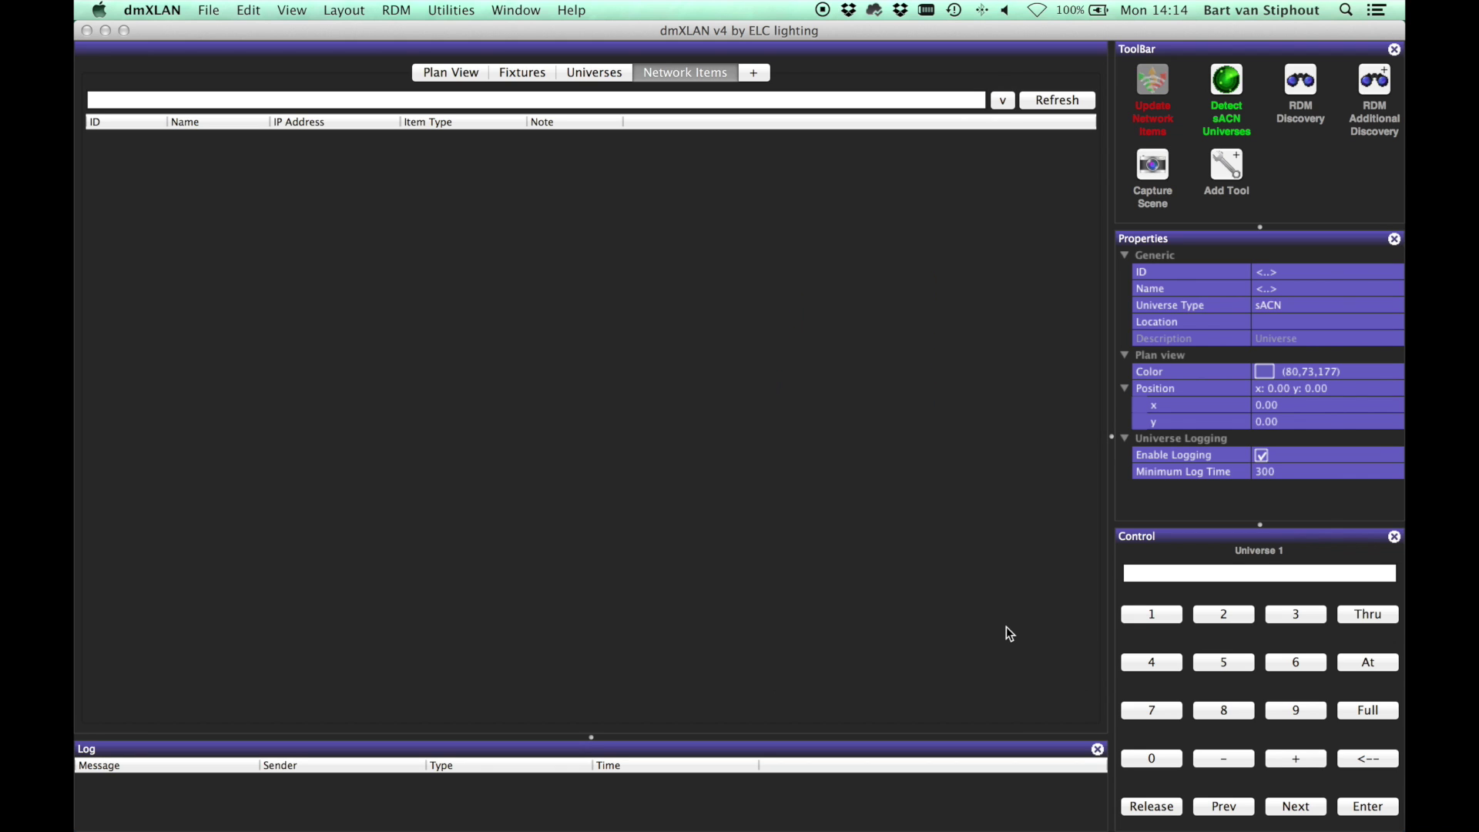
Step: Look through the imported fixtures in the fixture list, checking their manufacturer, type and patch
{"action": "left_click", "coordinate": [540, 74]}
{"action": "scroll", "coordinate": [523, 330], "scroll_direction": "down", "scroll_amount": 20}
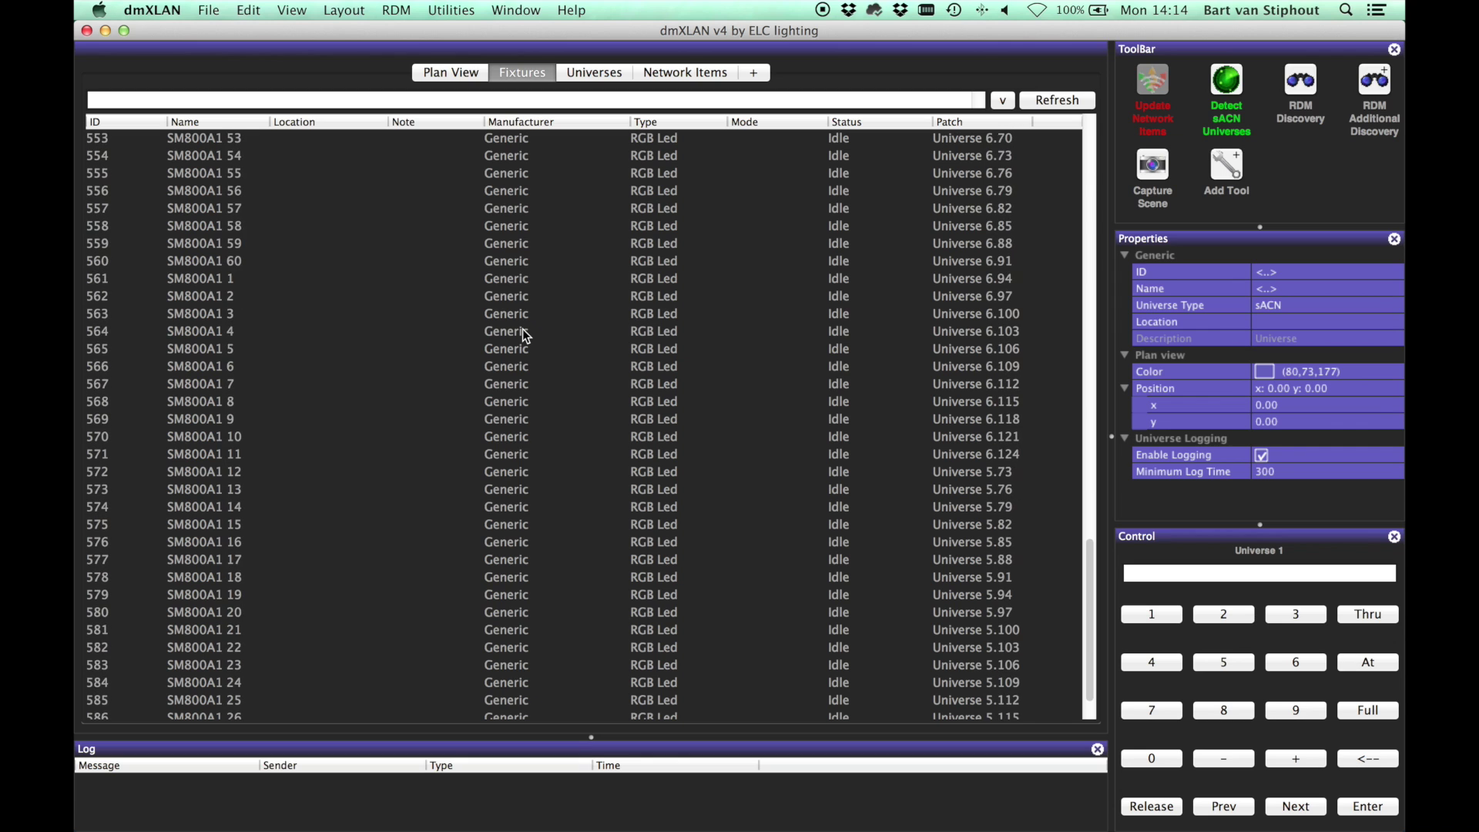
{"action": "scroll", "coordinate": [522, 330], "scroll_direction": "up", "scroll_amount": 20}
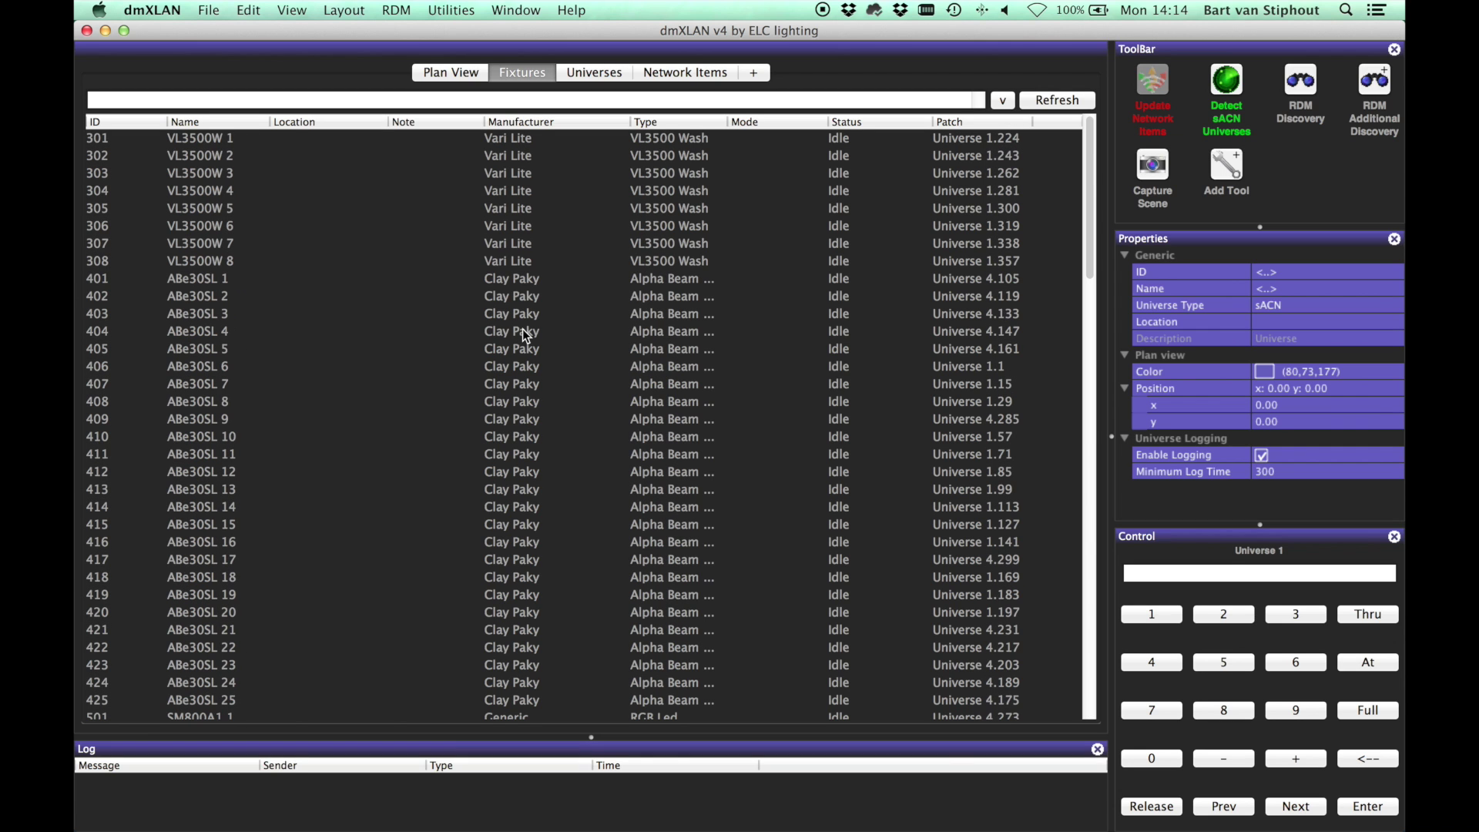